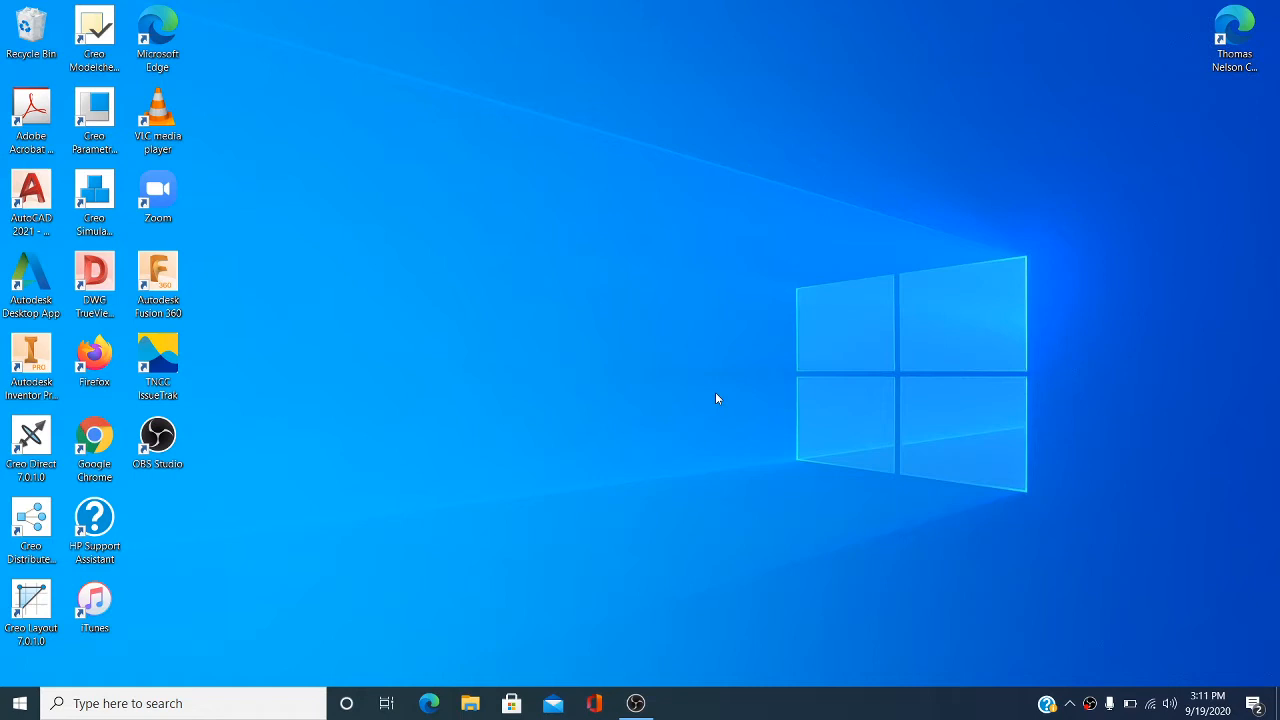
- Launch Creo Parametric and clear away its startup warning and embedded web browser, leaving an empty maximized window
double_click(97, 130)
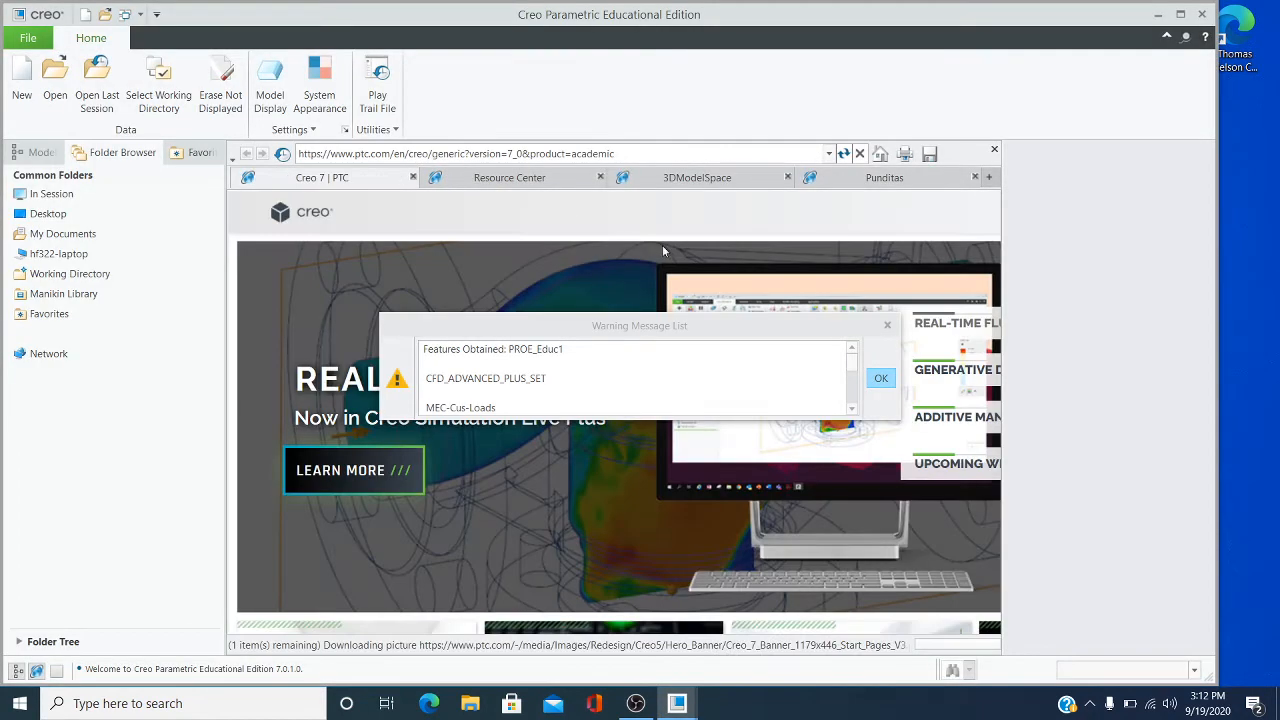
left_click(881, 379)
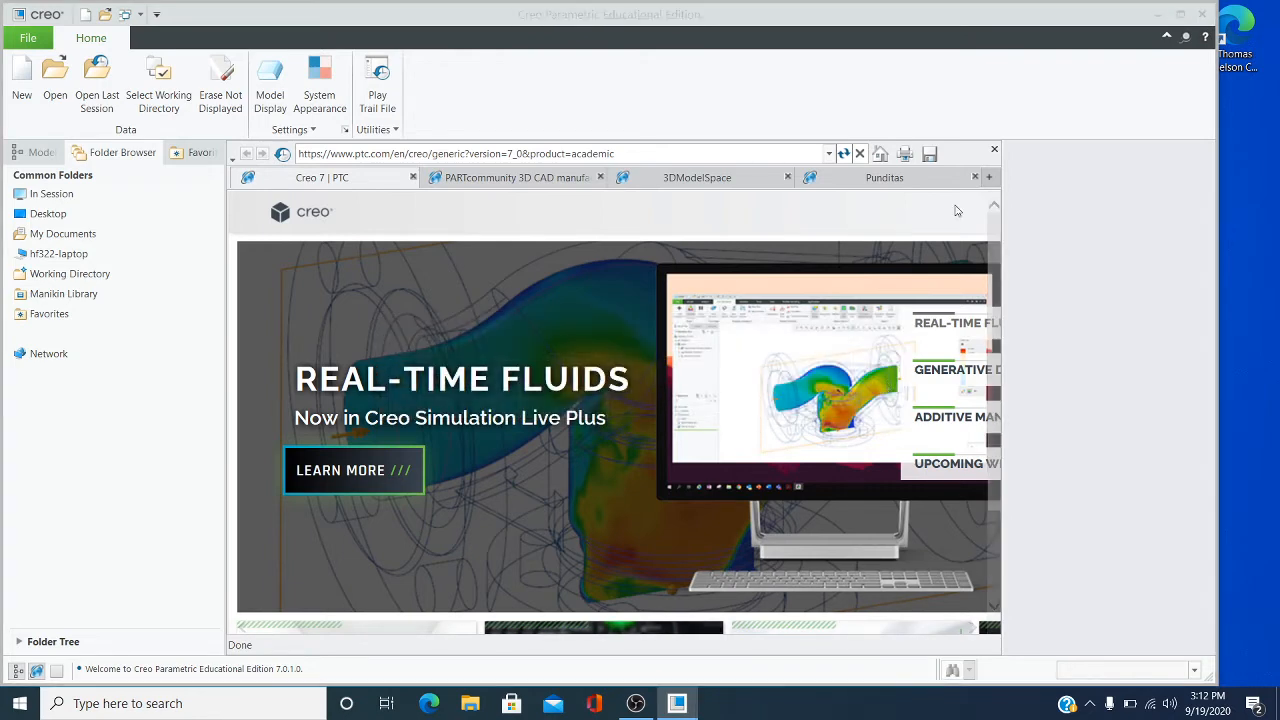
left_click(994, 148)
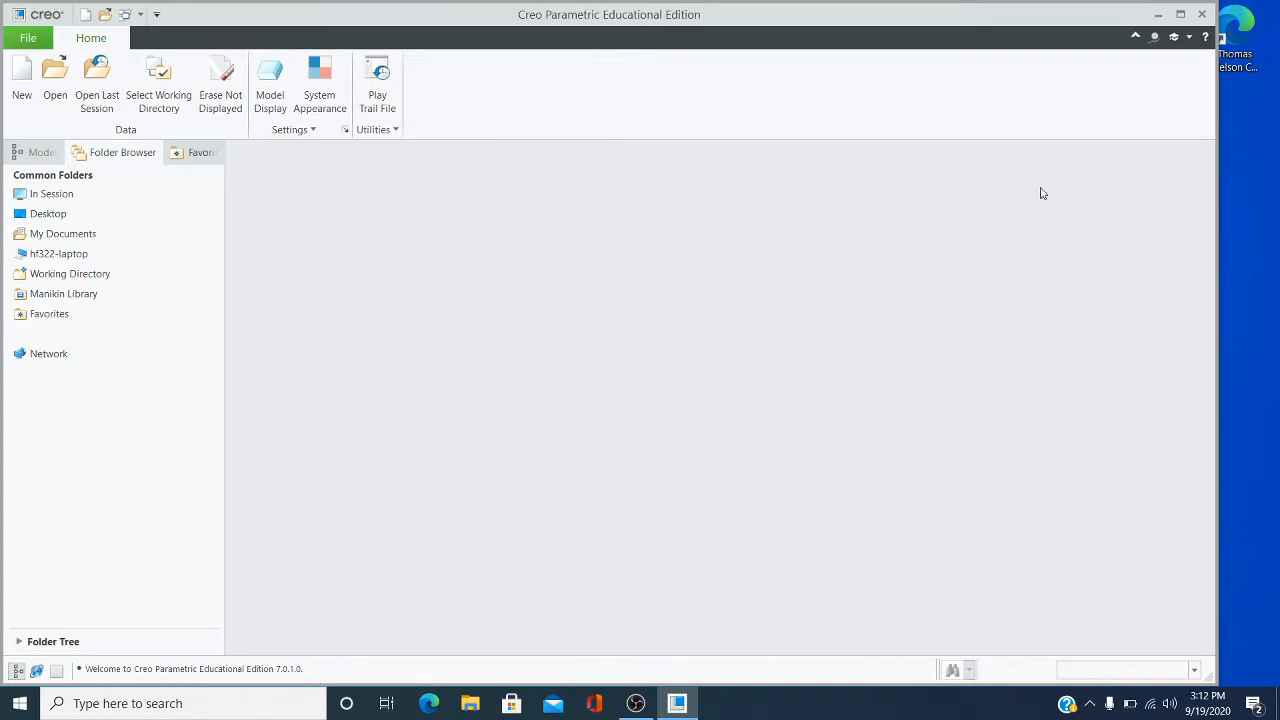
left_click(1180, 14)
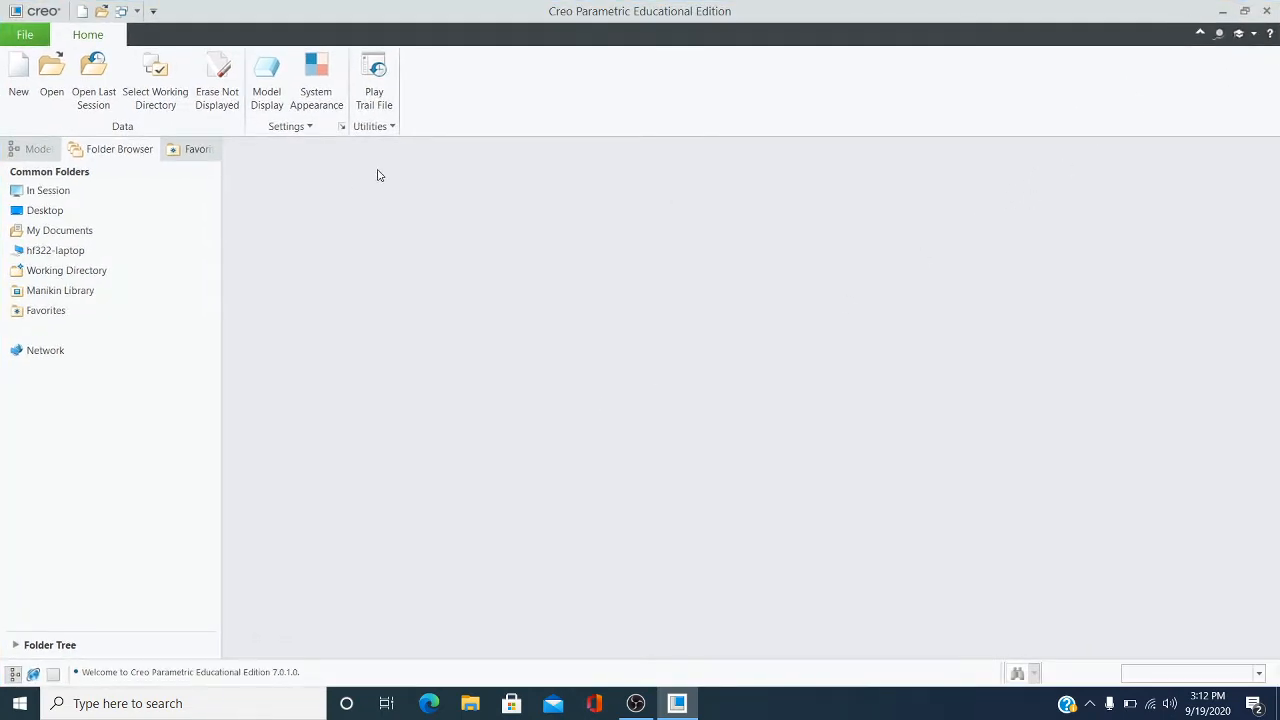
- Create a new solid part named PLATE_HOLES using the default template
left_click(14, 90)
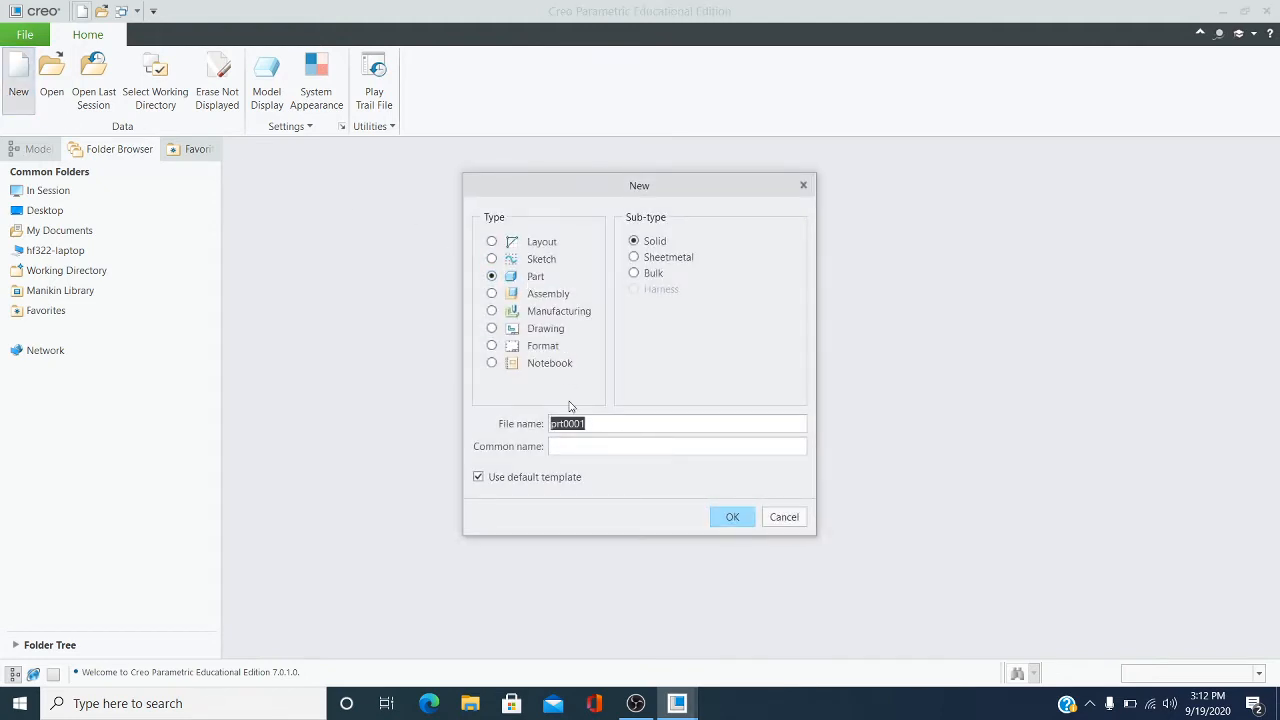
left_click(598, 424)
key("BackSpace")
key("BackSpace")
key("BackSpace")
key("BackSpace")
key("BackSpace")
key("BackSpace")
key("BackSpace")
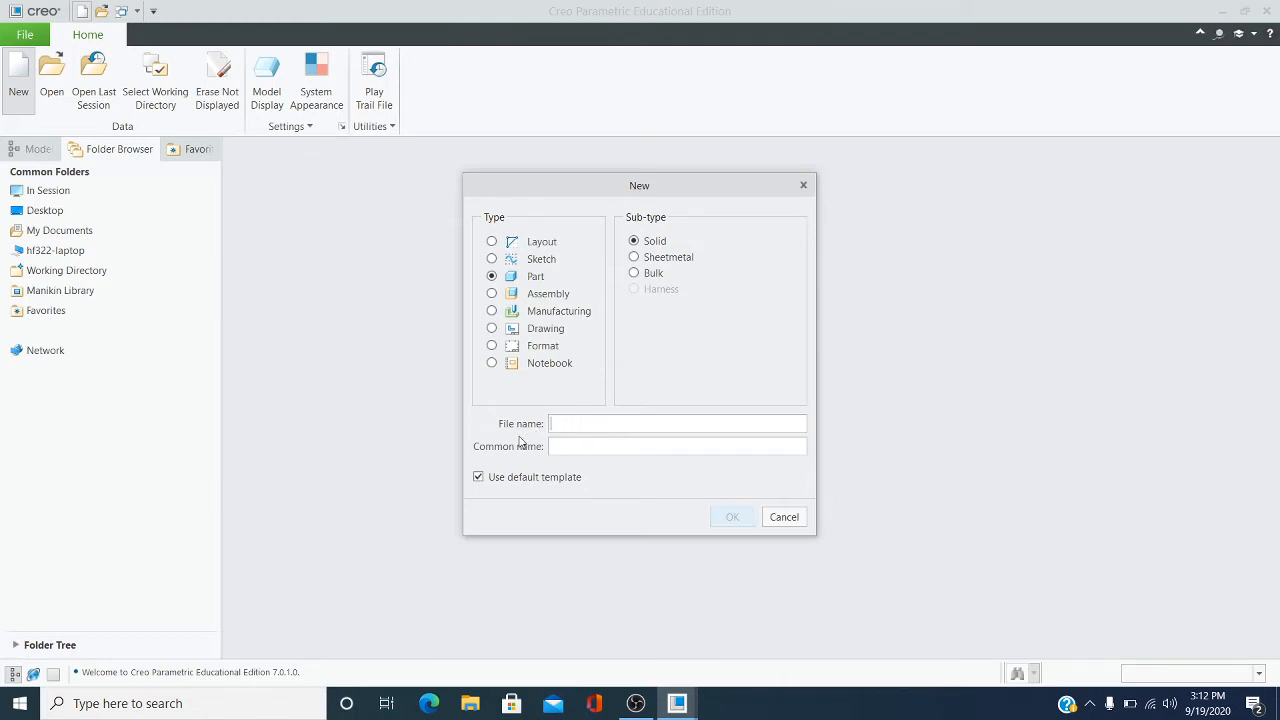
type("H")
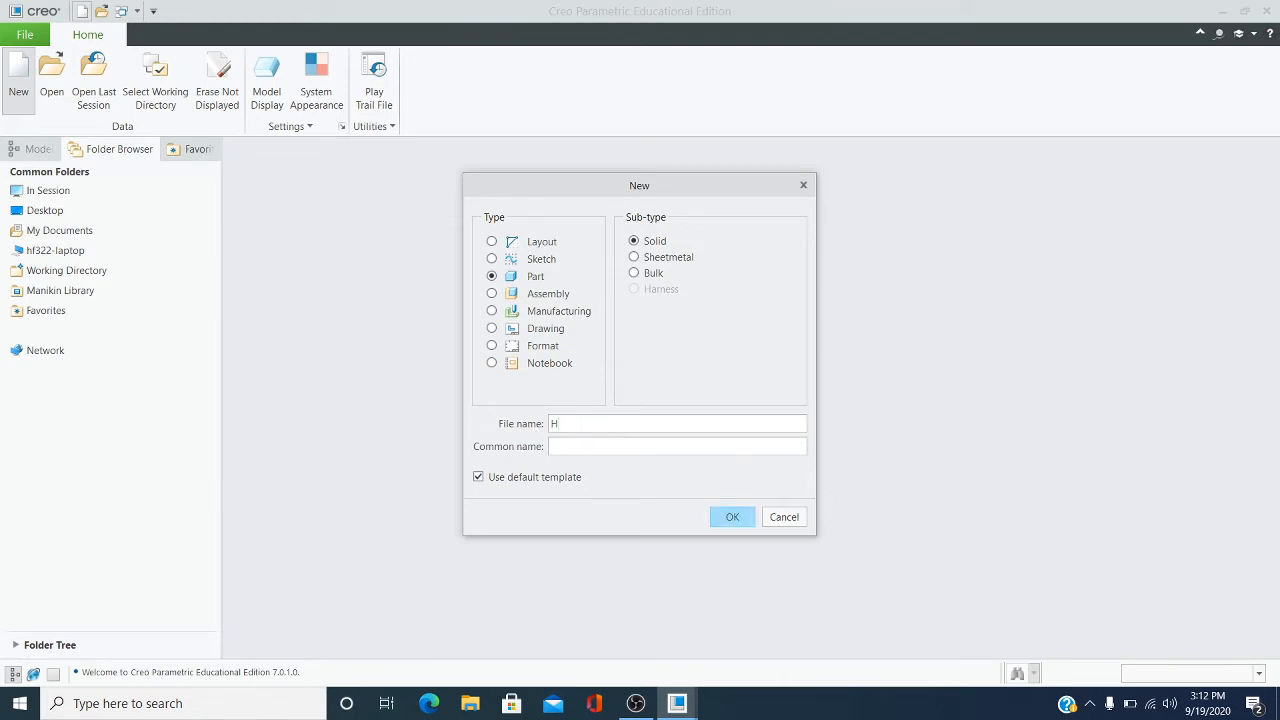
key("BackSpace")
type("PLATE_HOLES")
left_click(731, 517)
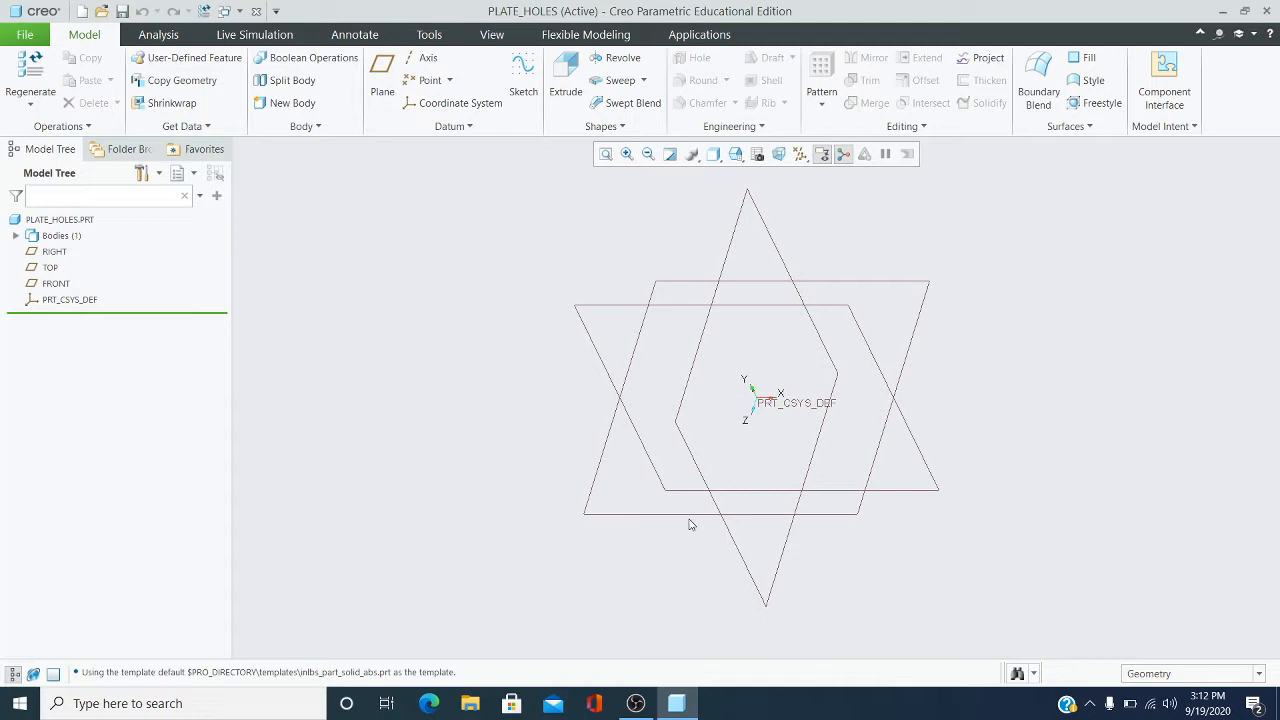
- Start a sketch on the TOP plane with RIGHT as the right-hand reference, viewed parallel to the screen
left_click(534, 108)
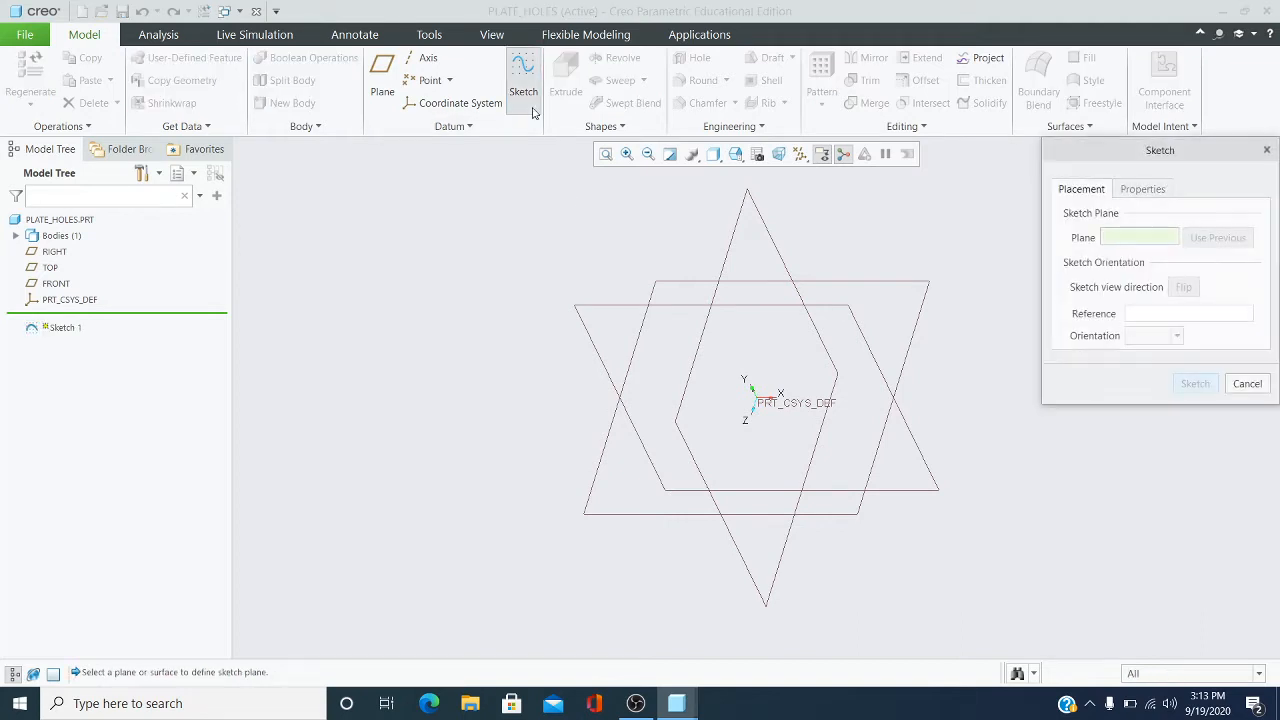
left_click(657, 289)
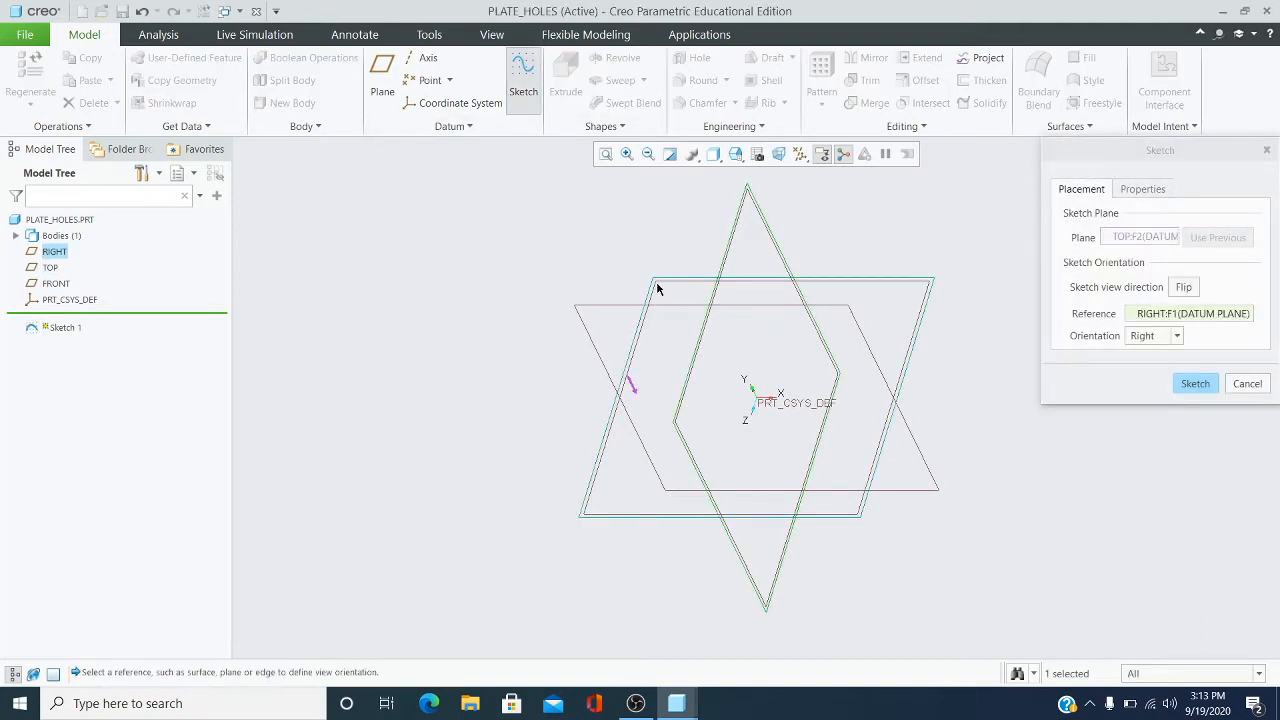
left_click(1207, 386)
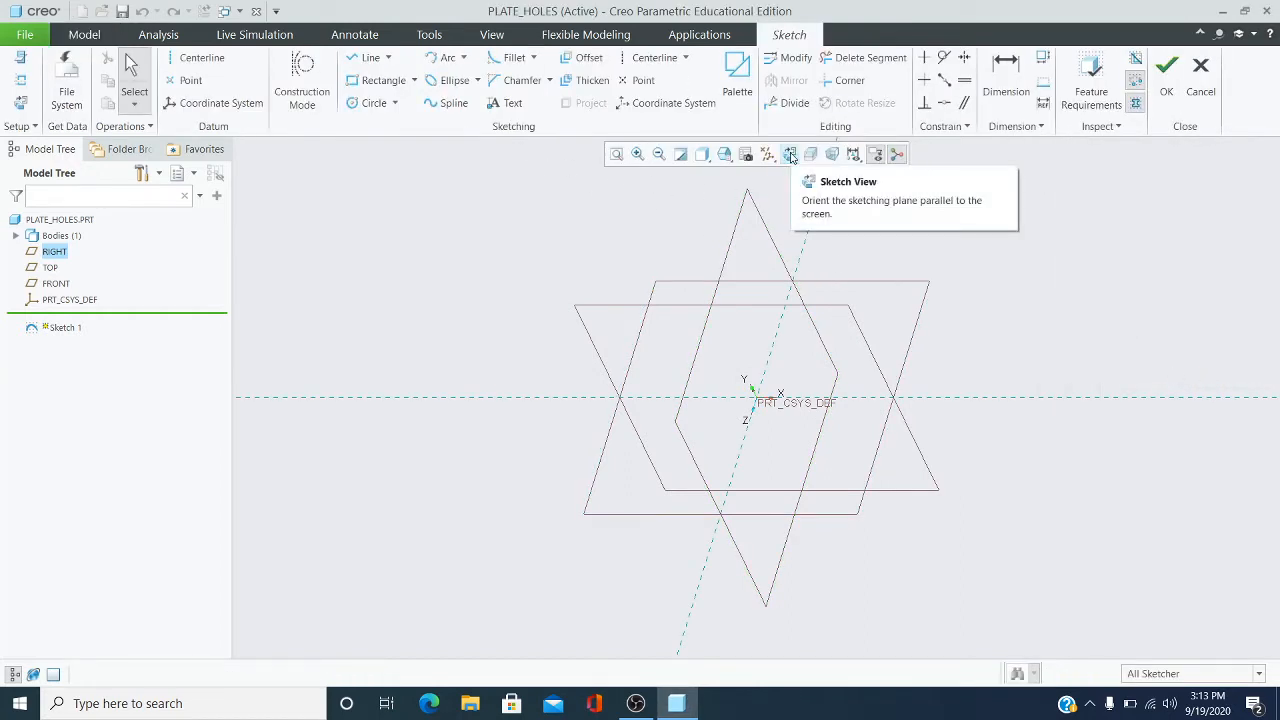
left_click(790, 155)
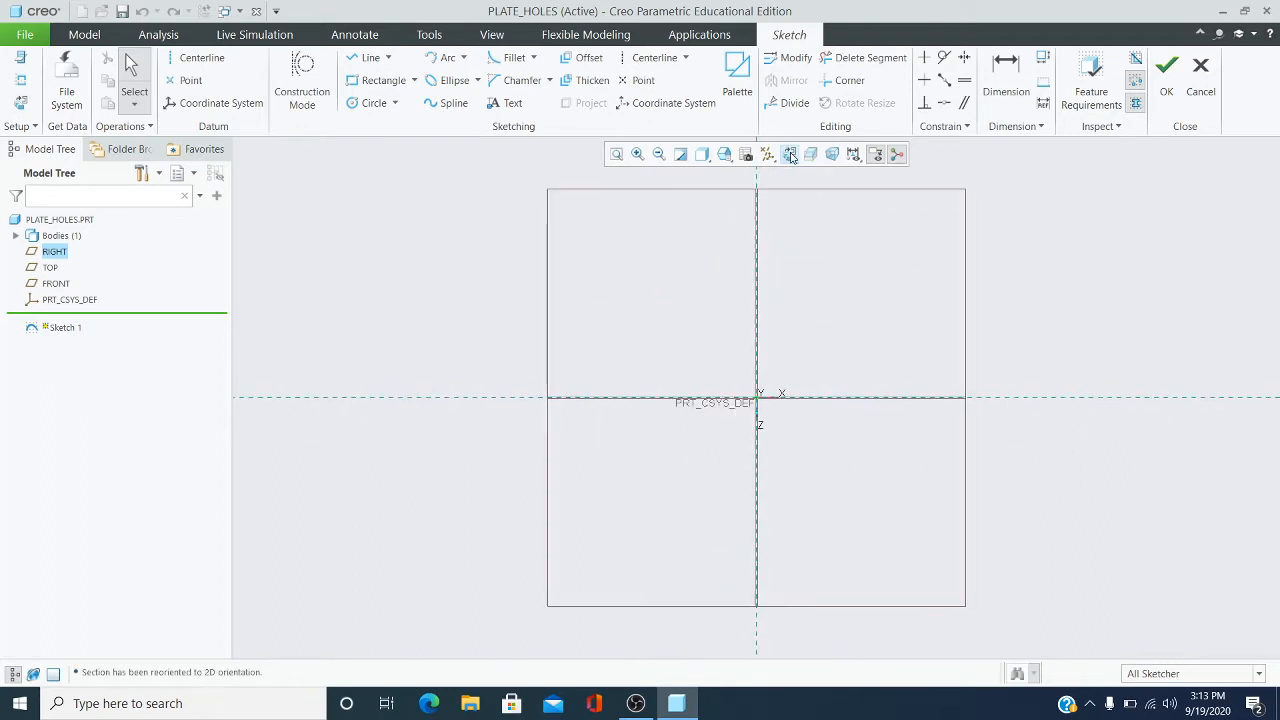
- Sketch a center rectangle about 238.74 wide and 257.42 high, centered on the origin
left_click(414, 80)
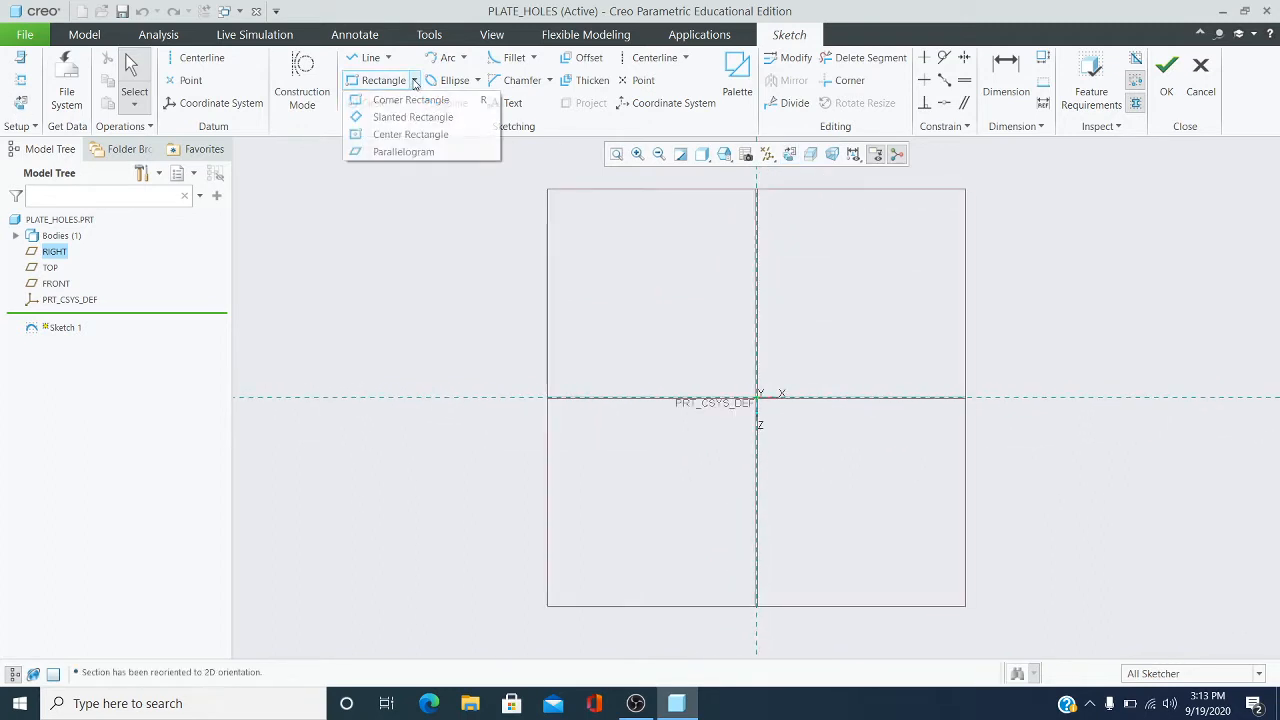
left_click(410, 134)
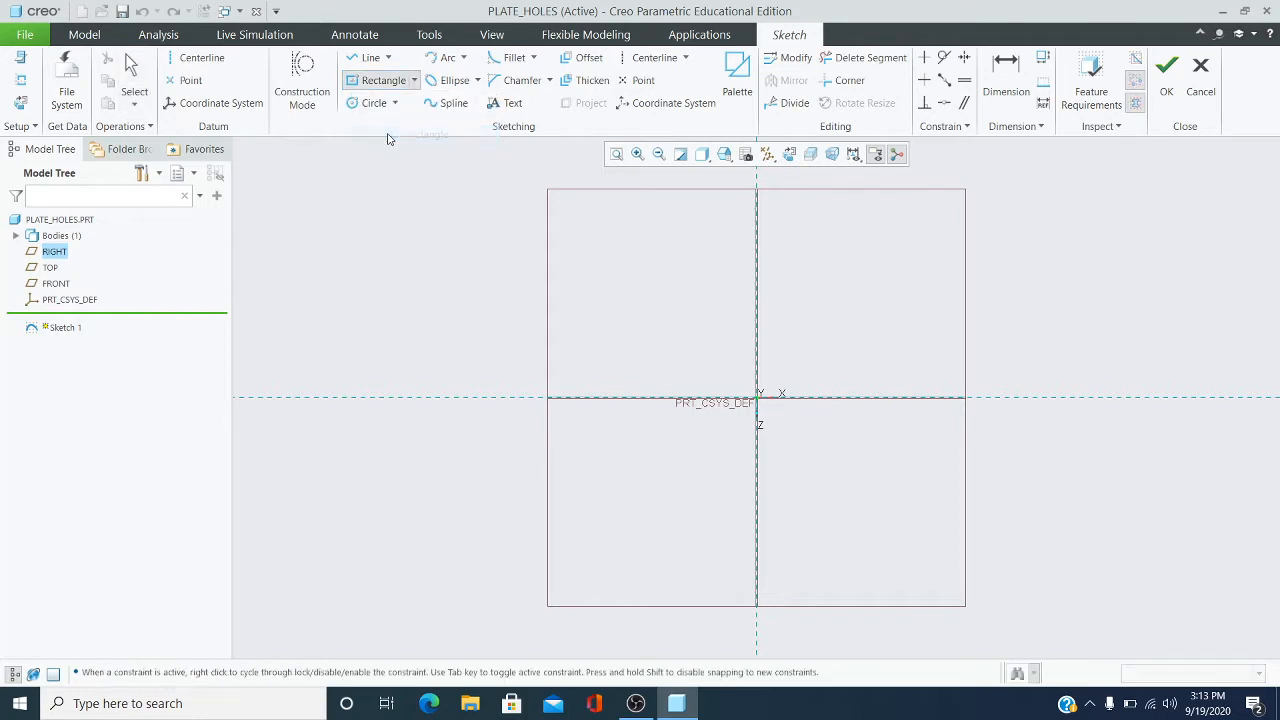
left_click(757, 398)
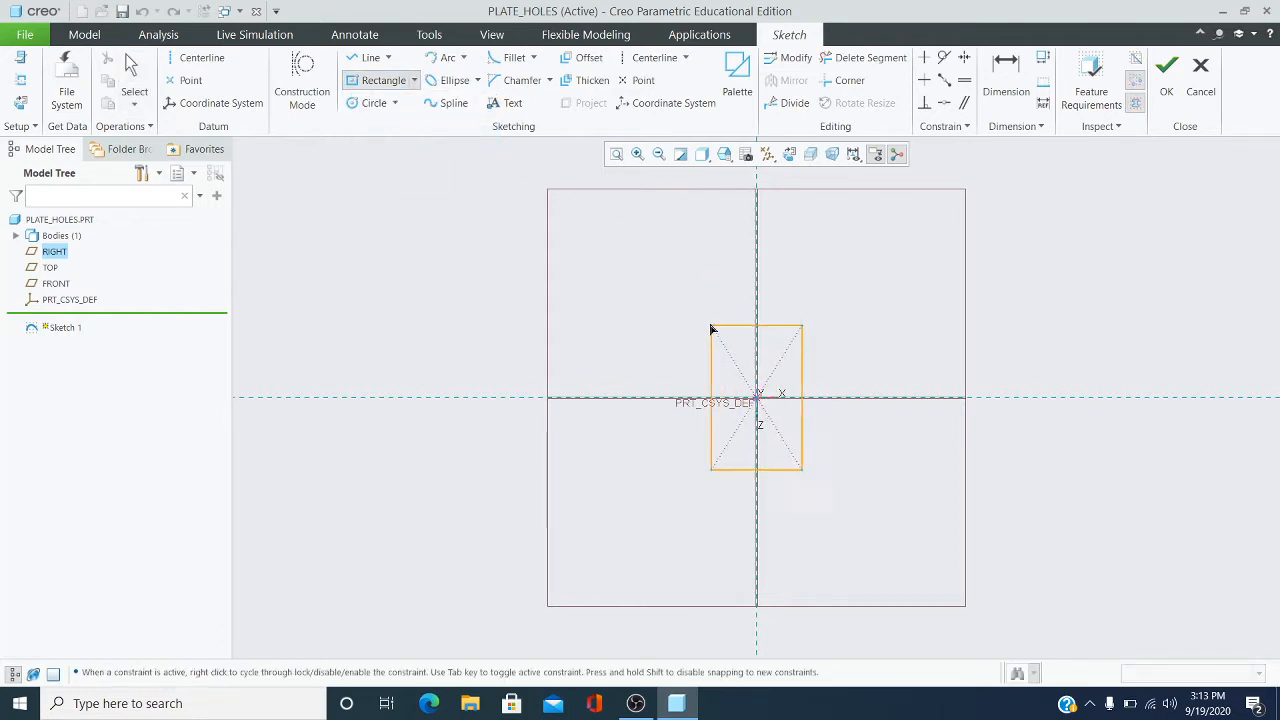
left_click(660, 297)
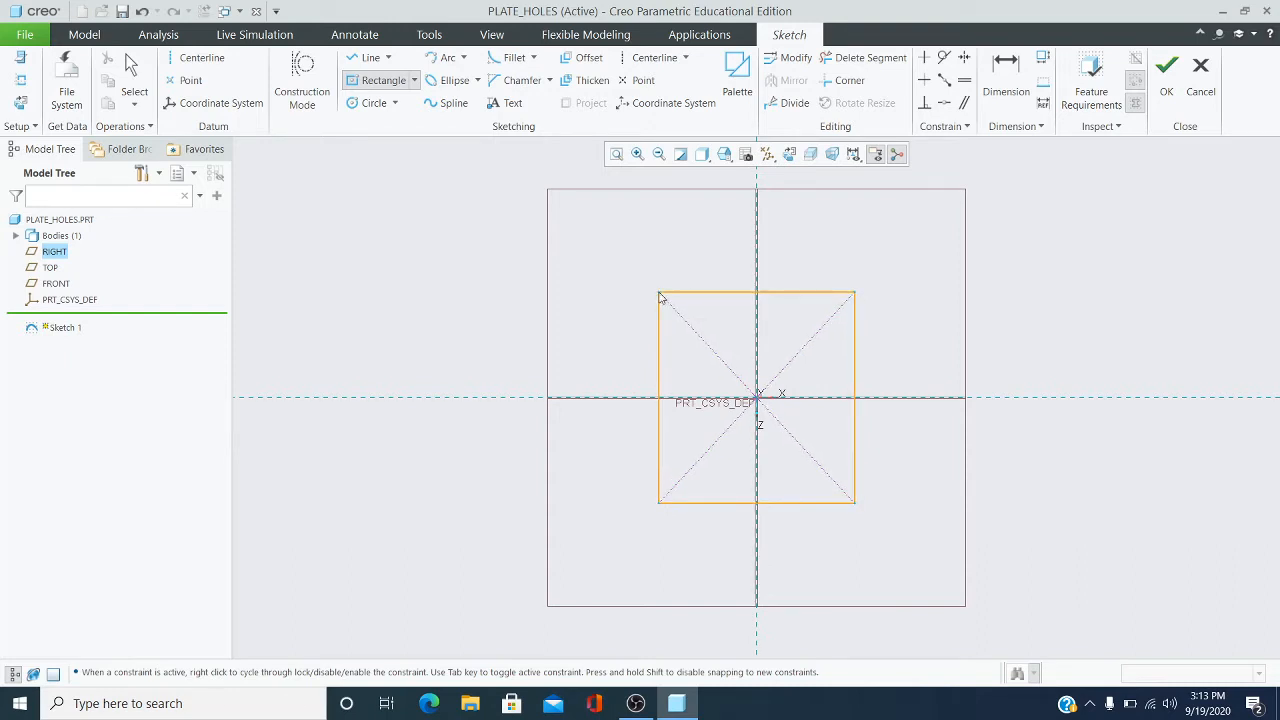
middle_click(728, 343)
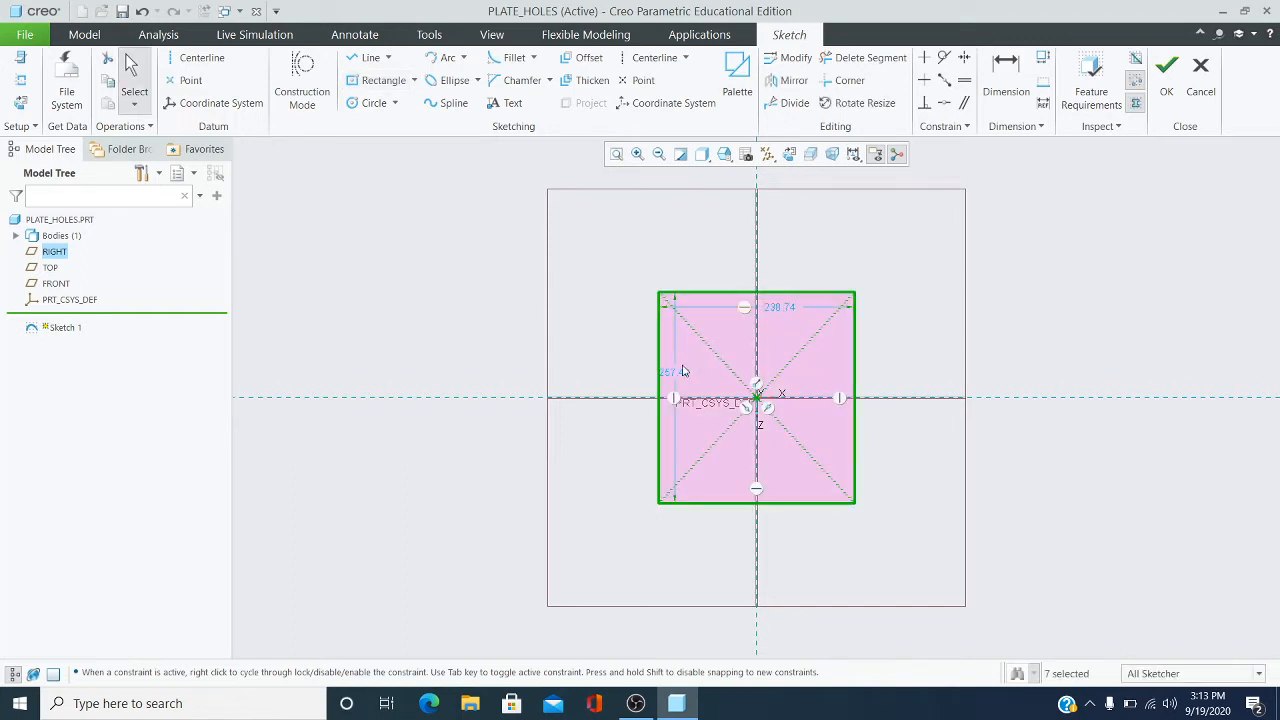
- Set the rectangle's width and height both to 4 and finish the sketch
double_click(783, 307)
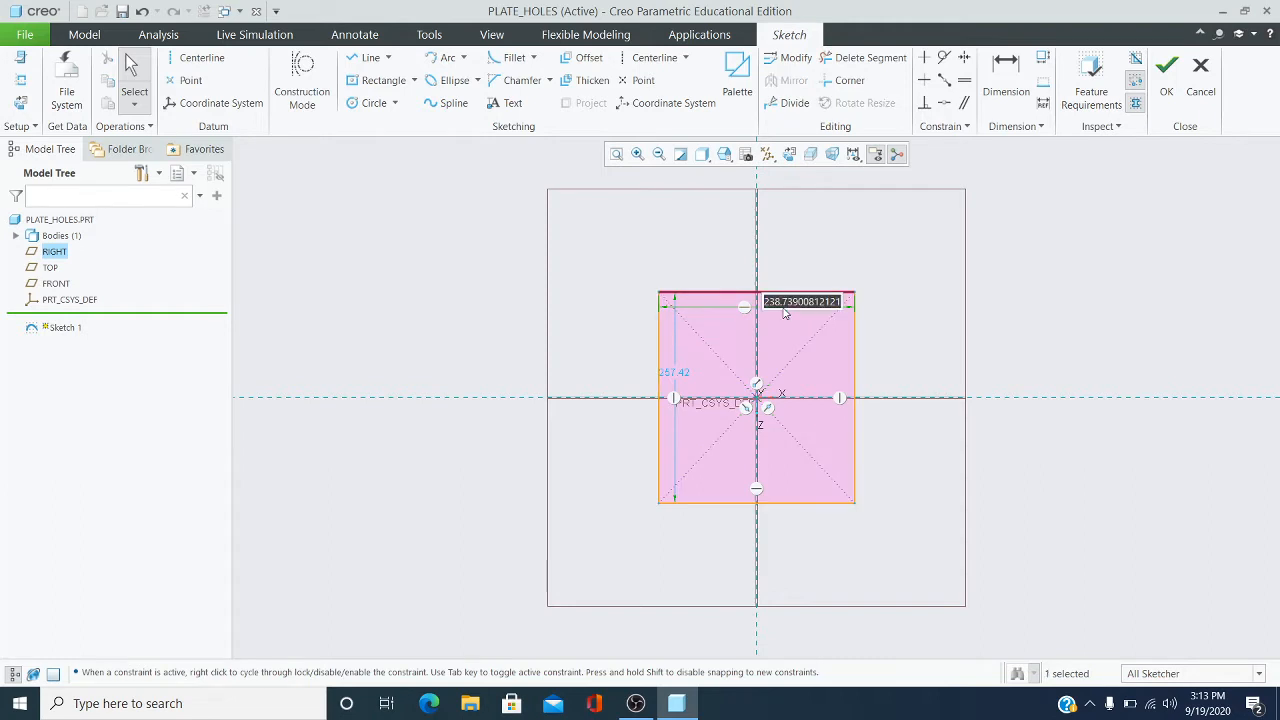
key("BackSpace")
type("4")
key("Return")
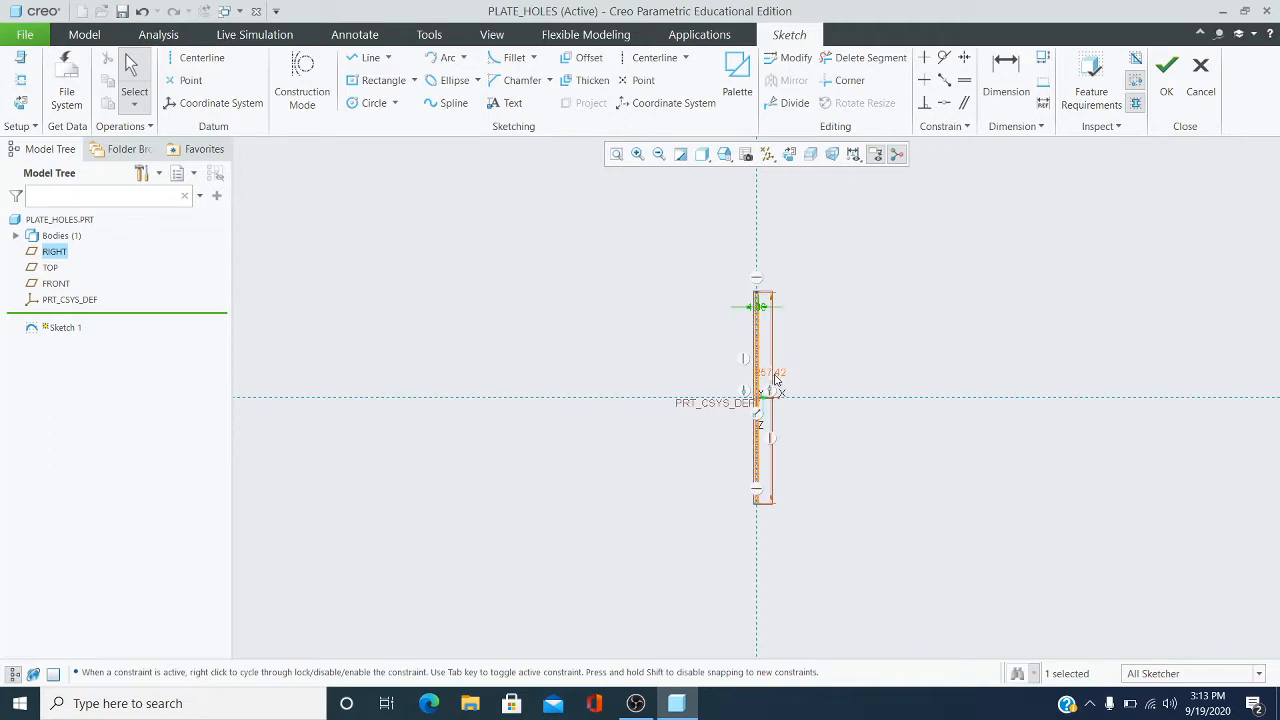
double_click(771, 372)
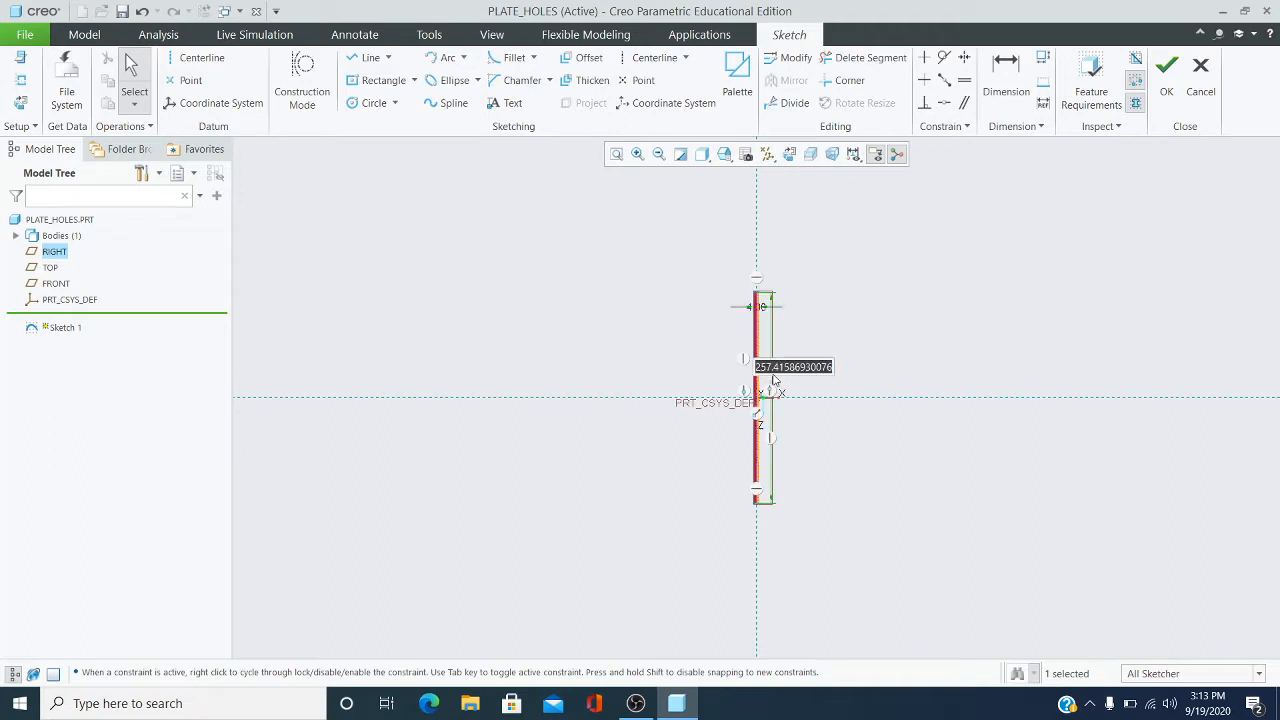
key("BackSpace")
type("4")
key("Return")
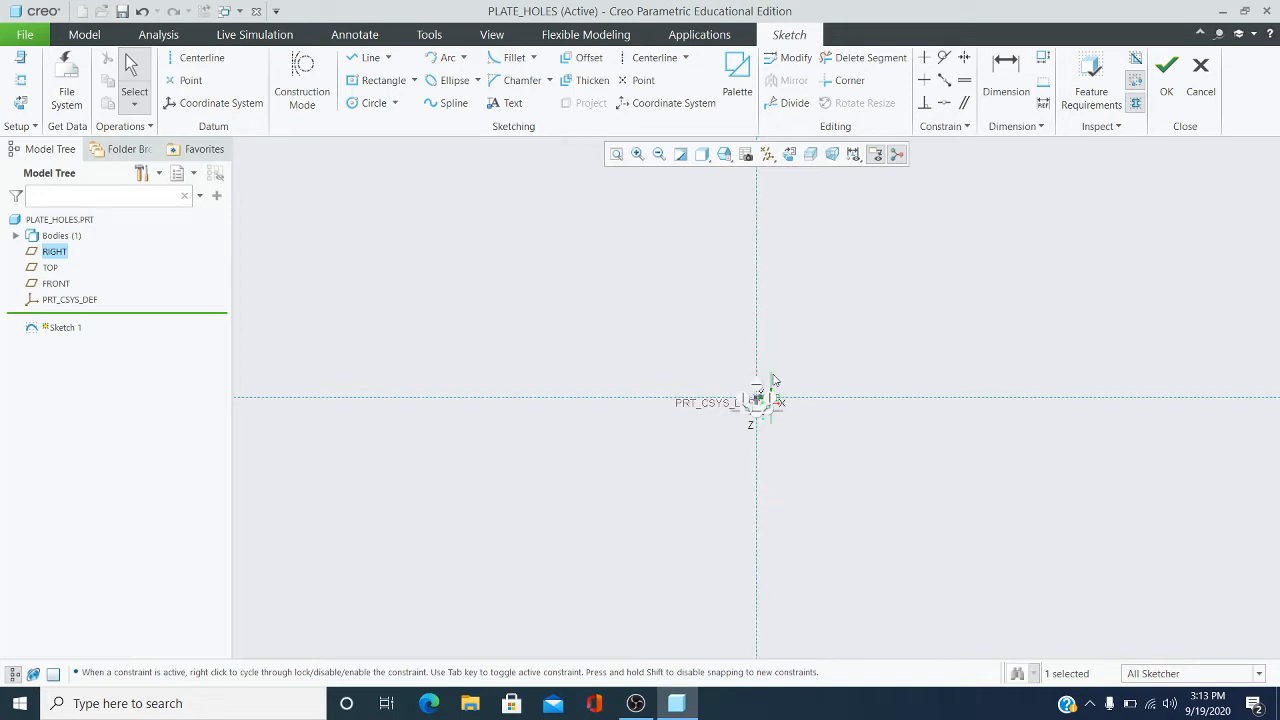
left_click(616, 157)
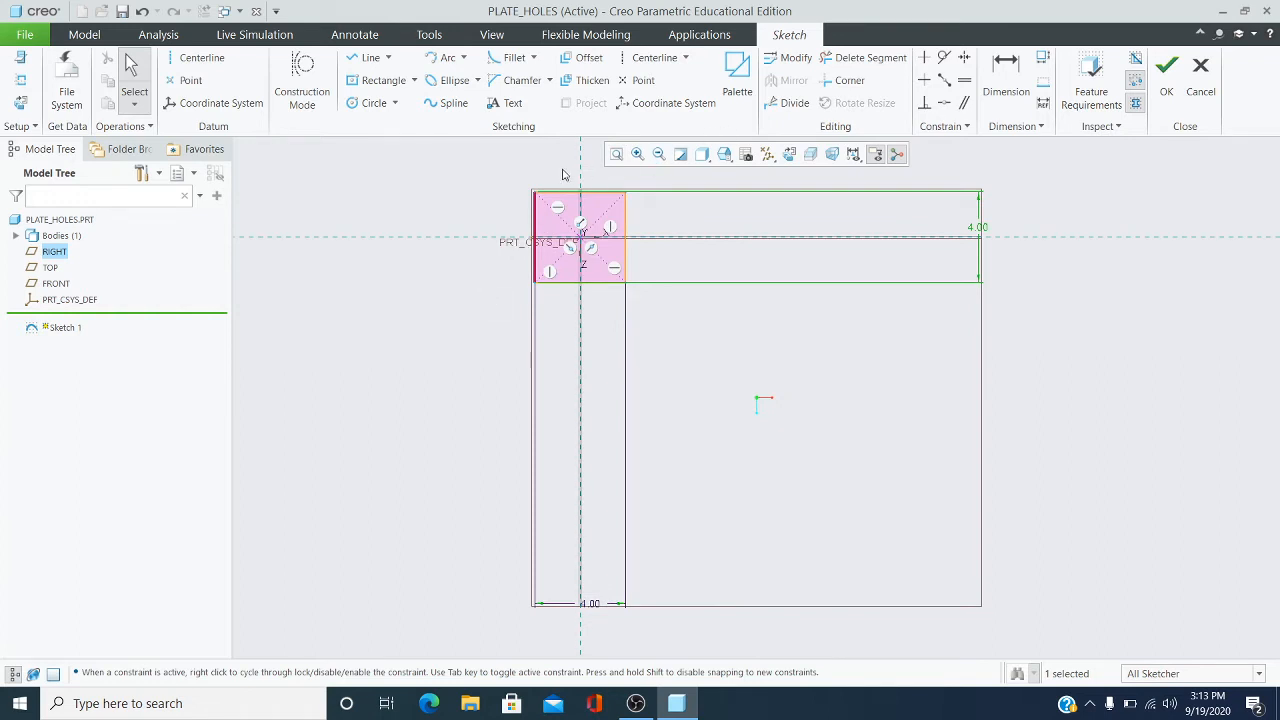
scroll(540, 160, "down", 3)
scroll(557, 178, "down", 1)
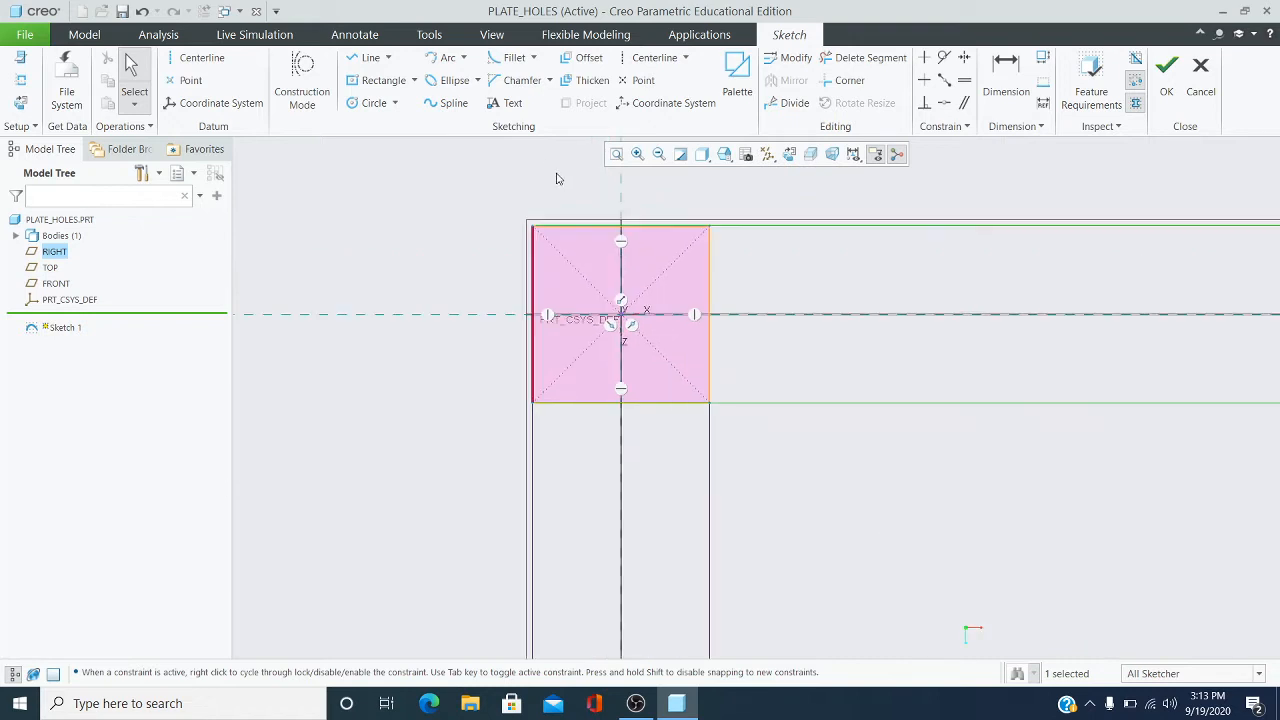
left_click(1168, 75)
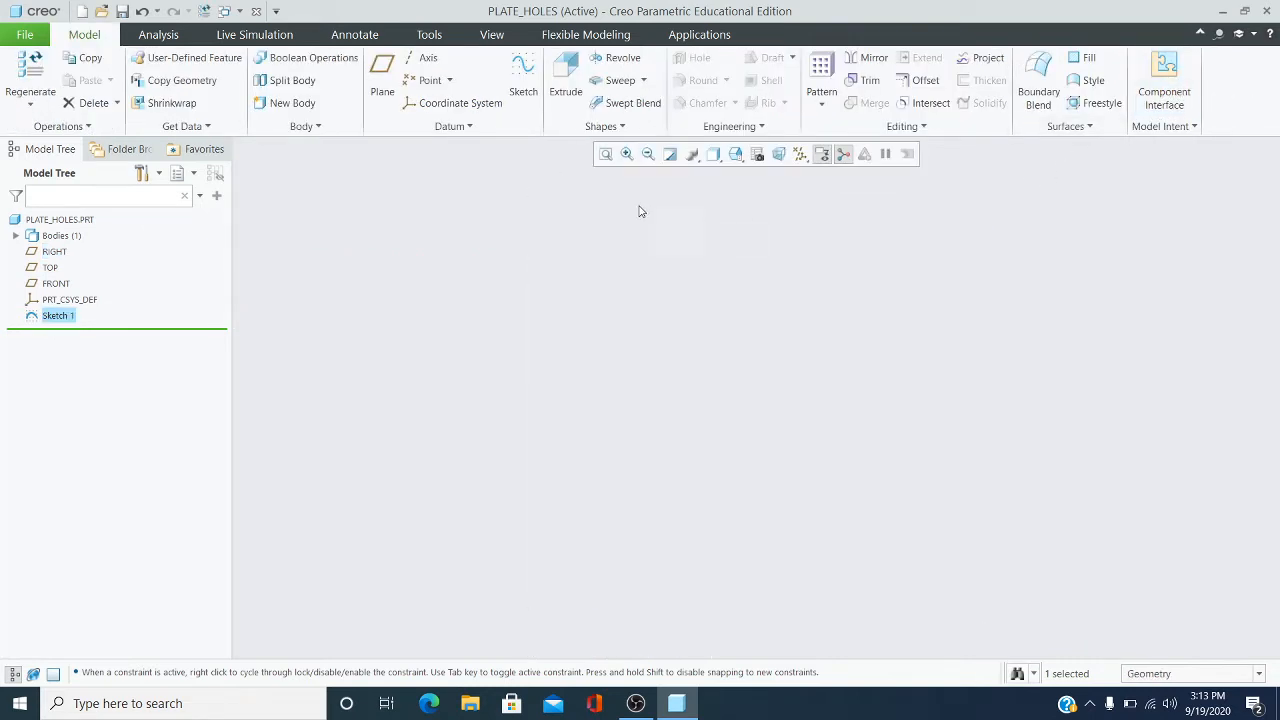
- Extrude the square sketch as a solid with a depth of 1
left_click(605, 154)
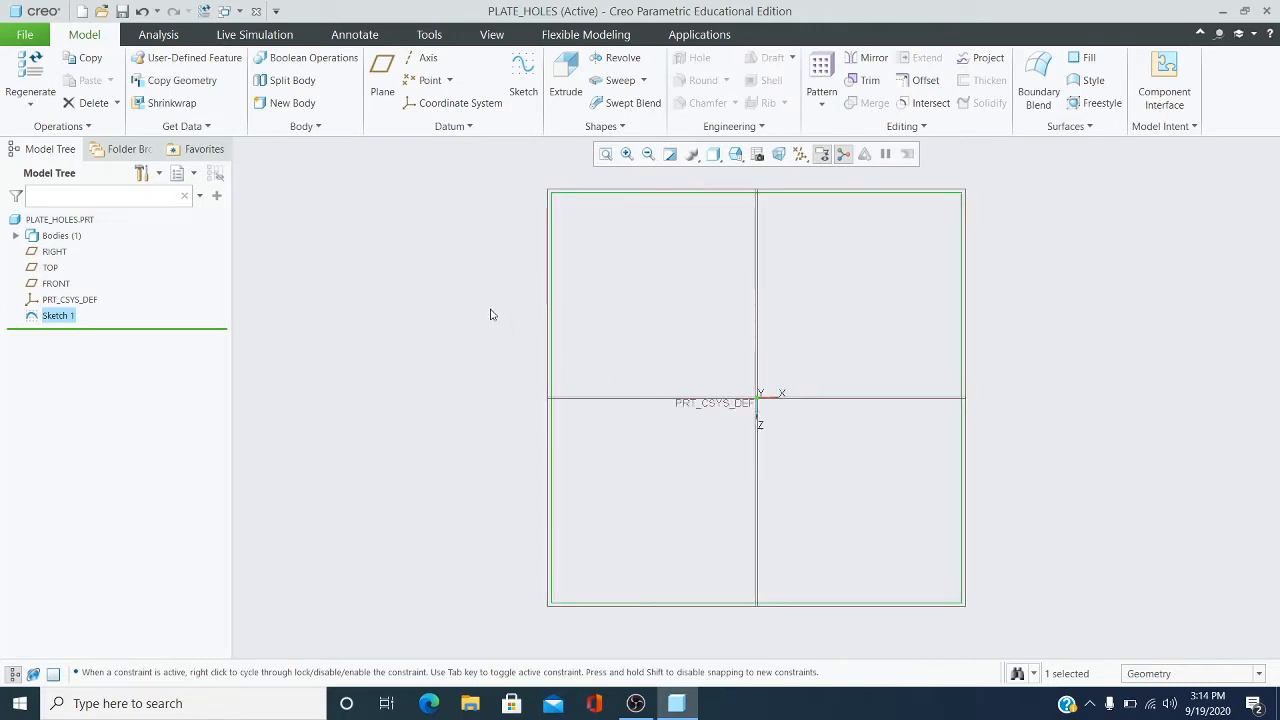
left_click(566, 85)
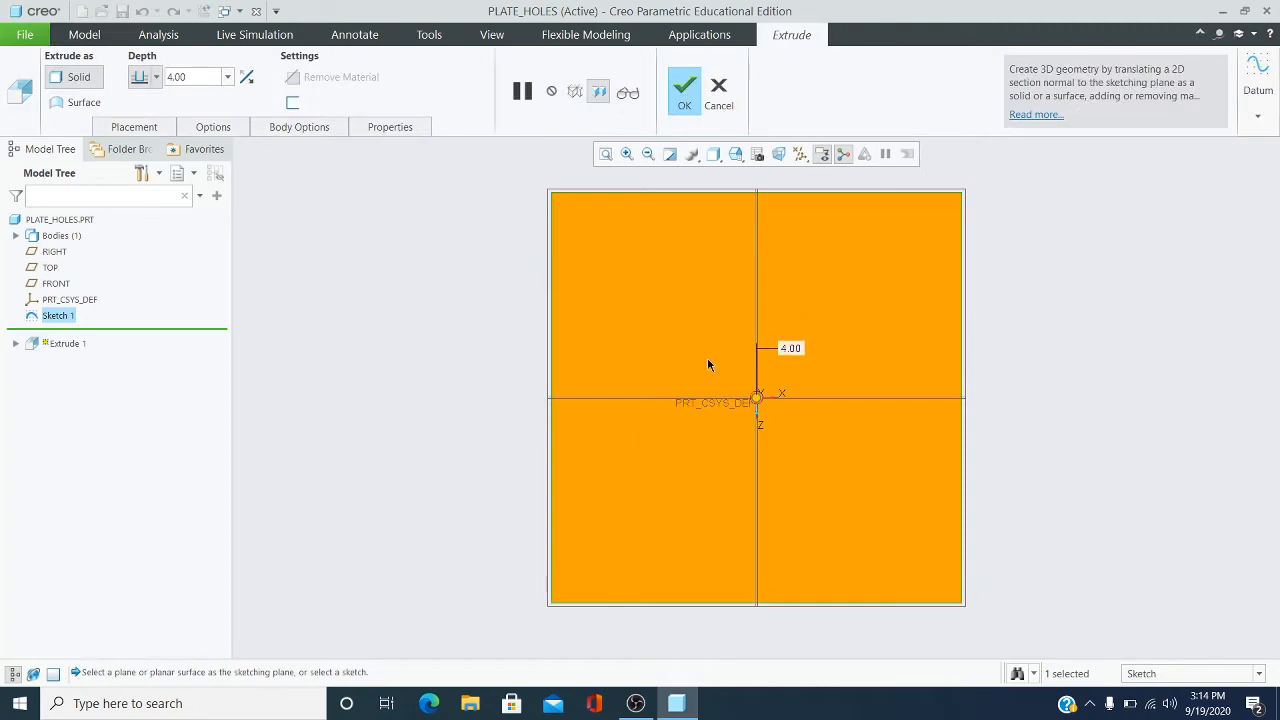
middle_click_drag(847, 347, 806, 354)
mouse_move(541, 441)
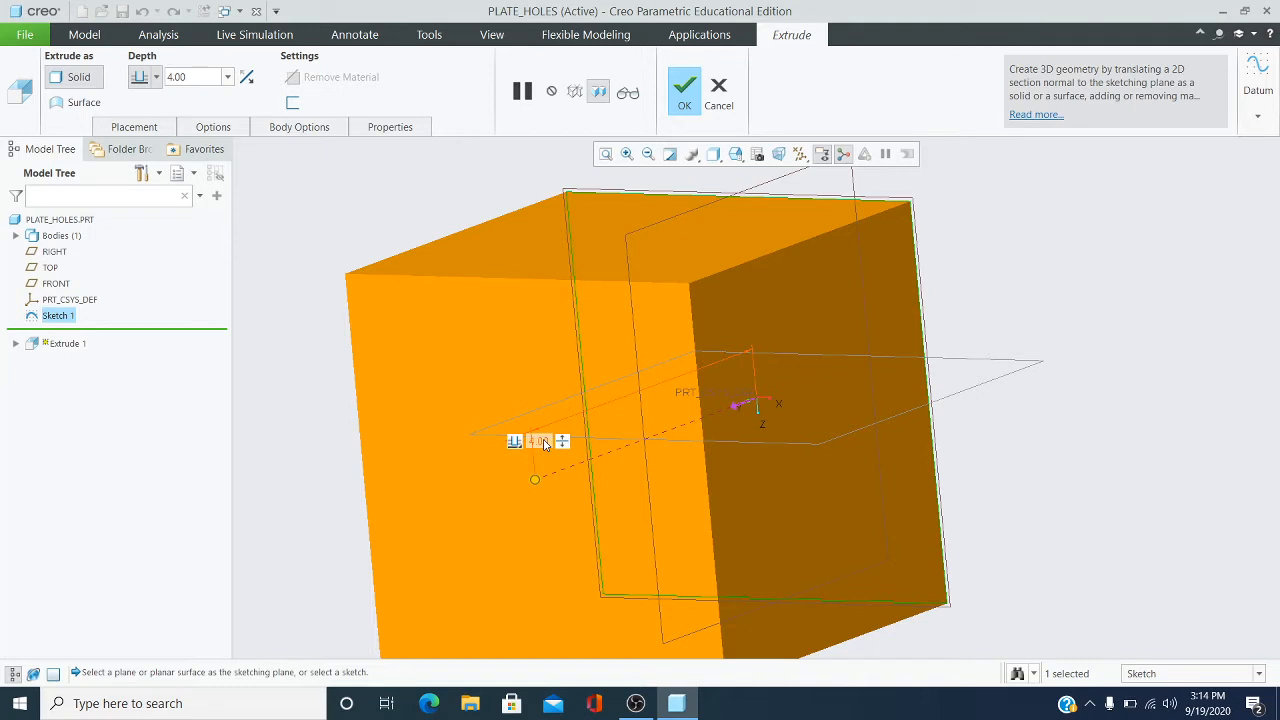
double_click(545, 444)
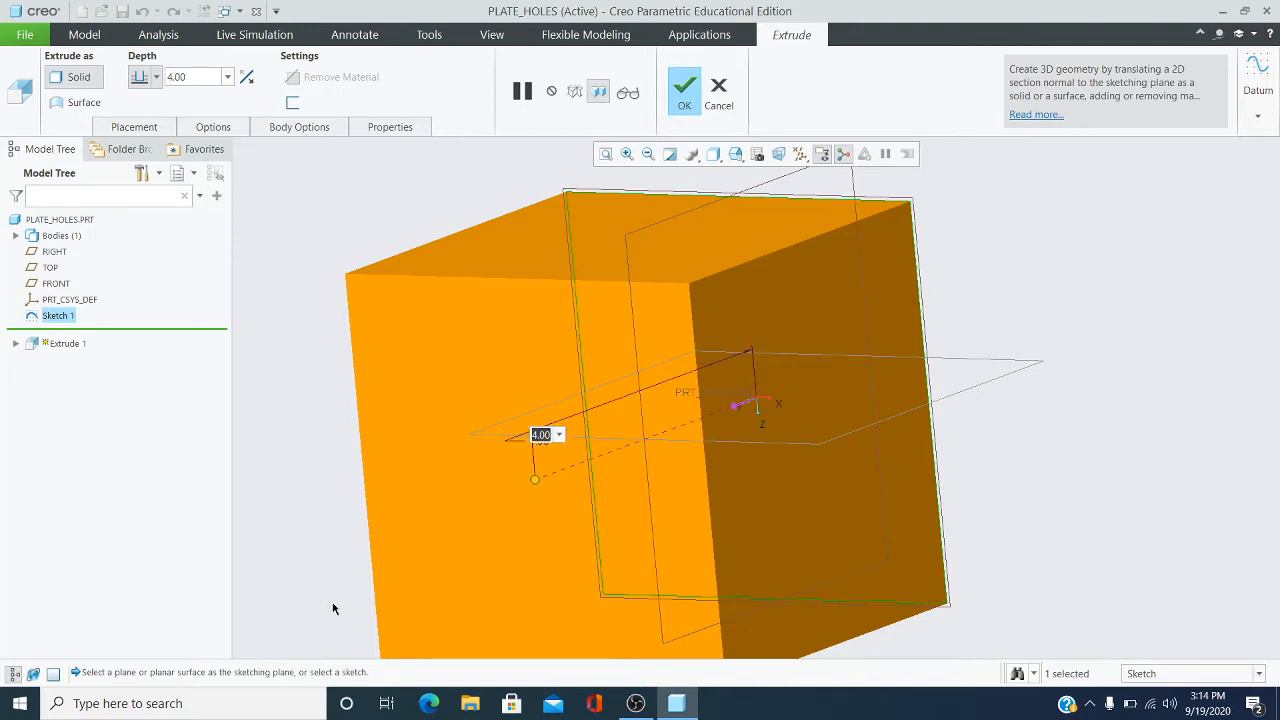
key("BackSpace")
type("1")
key("Return")
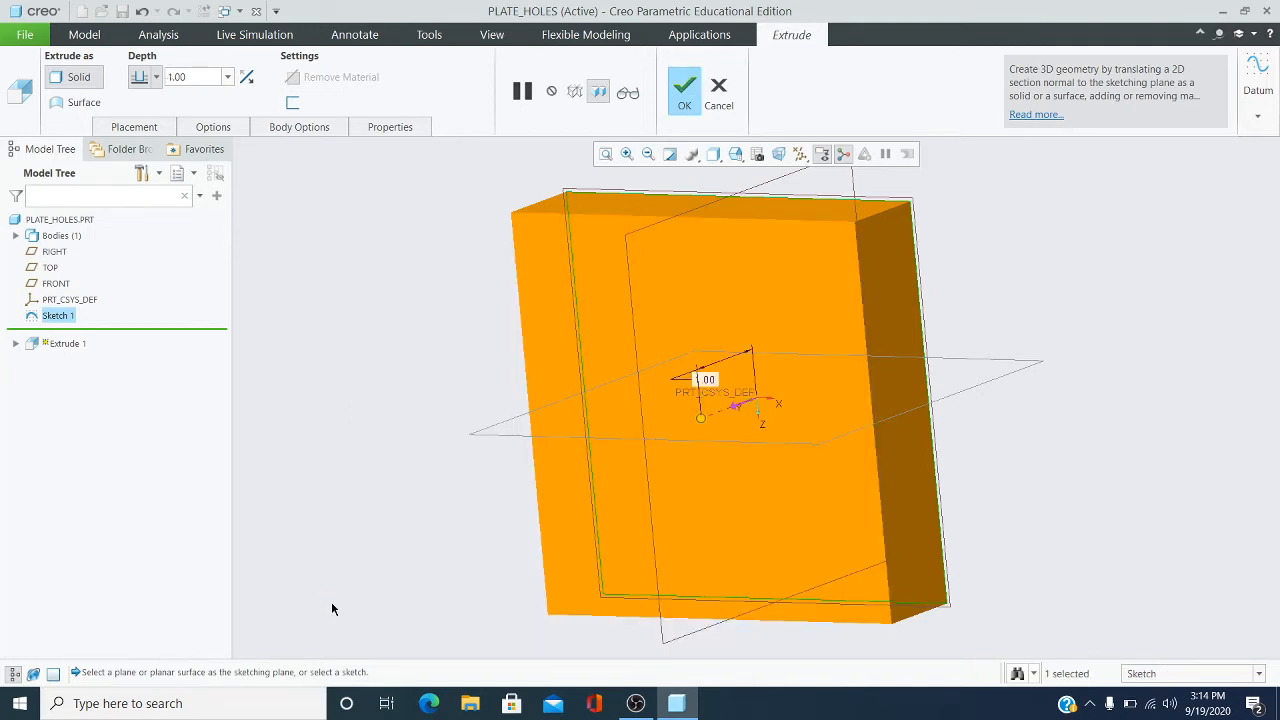
left_click(680, 104)
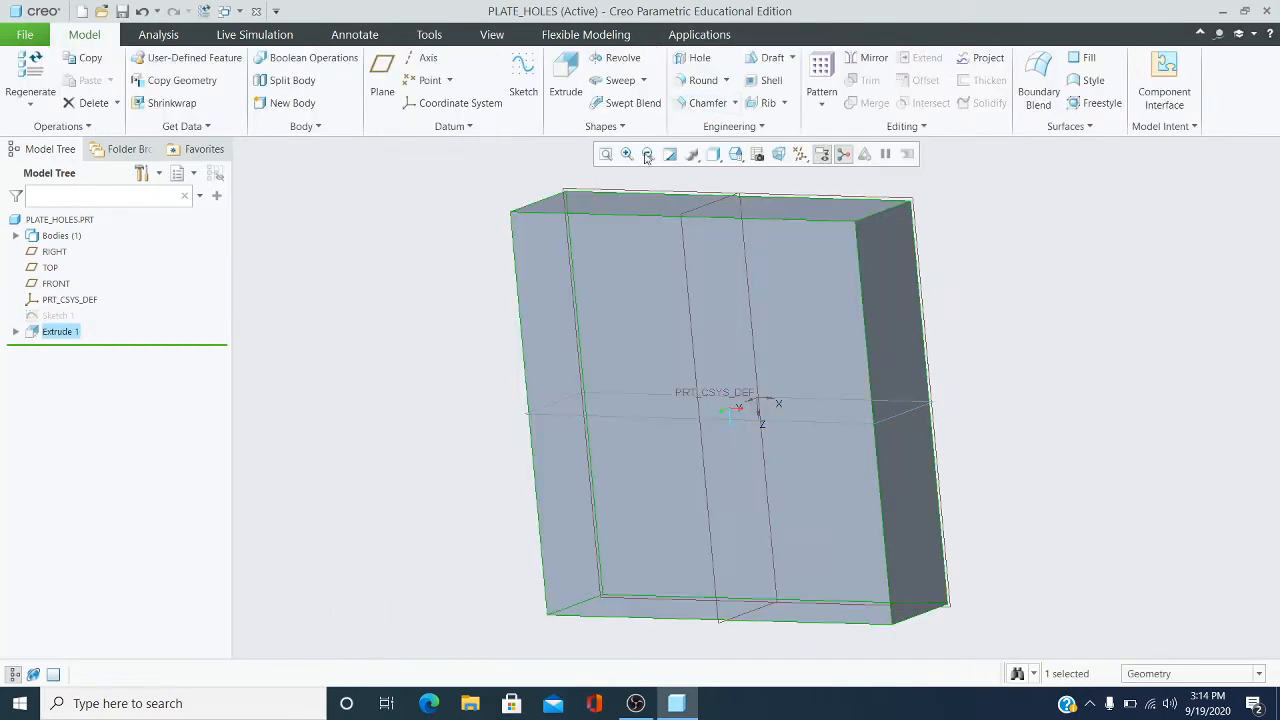
- Hide all datum axes, points, coordinate systems and planes in the model view
middle_click_drag(669, 306, 679, 224)
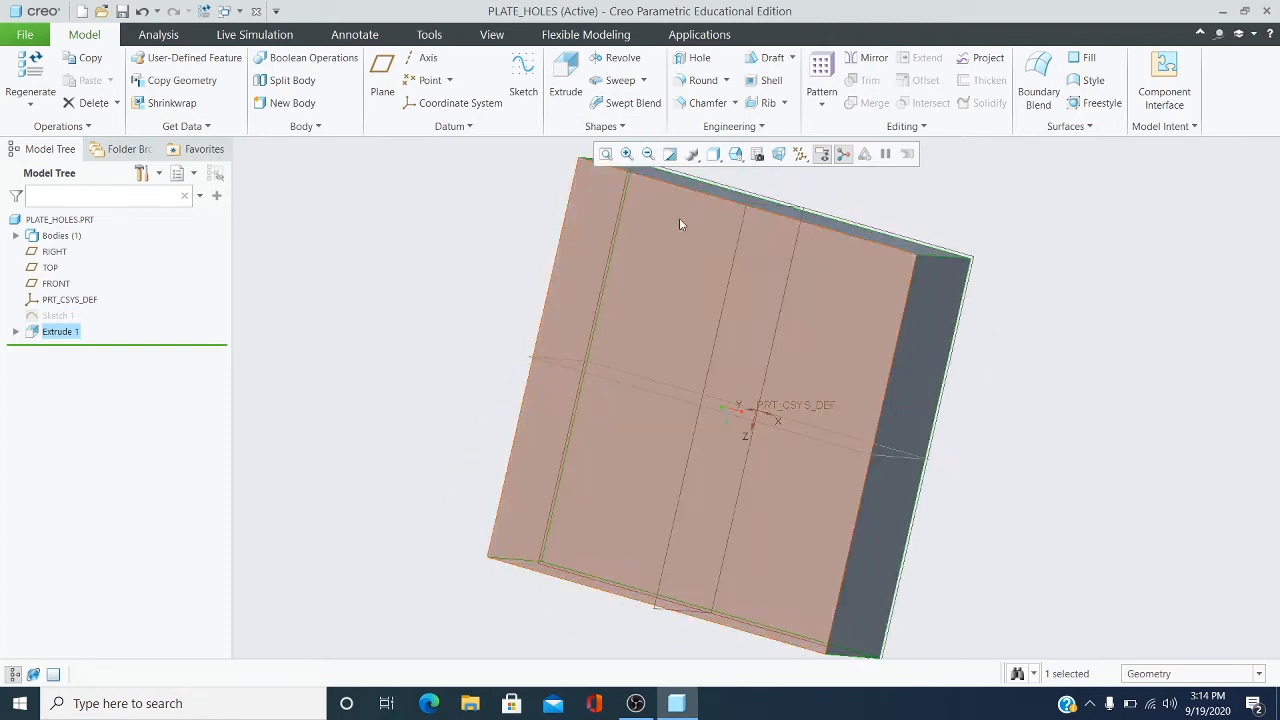
left_click(801, 156)
left_click(830, 174)
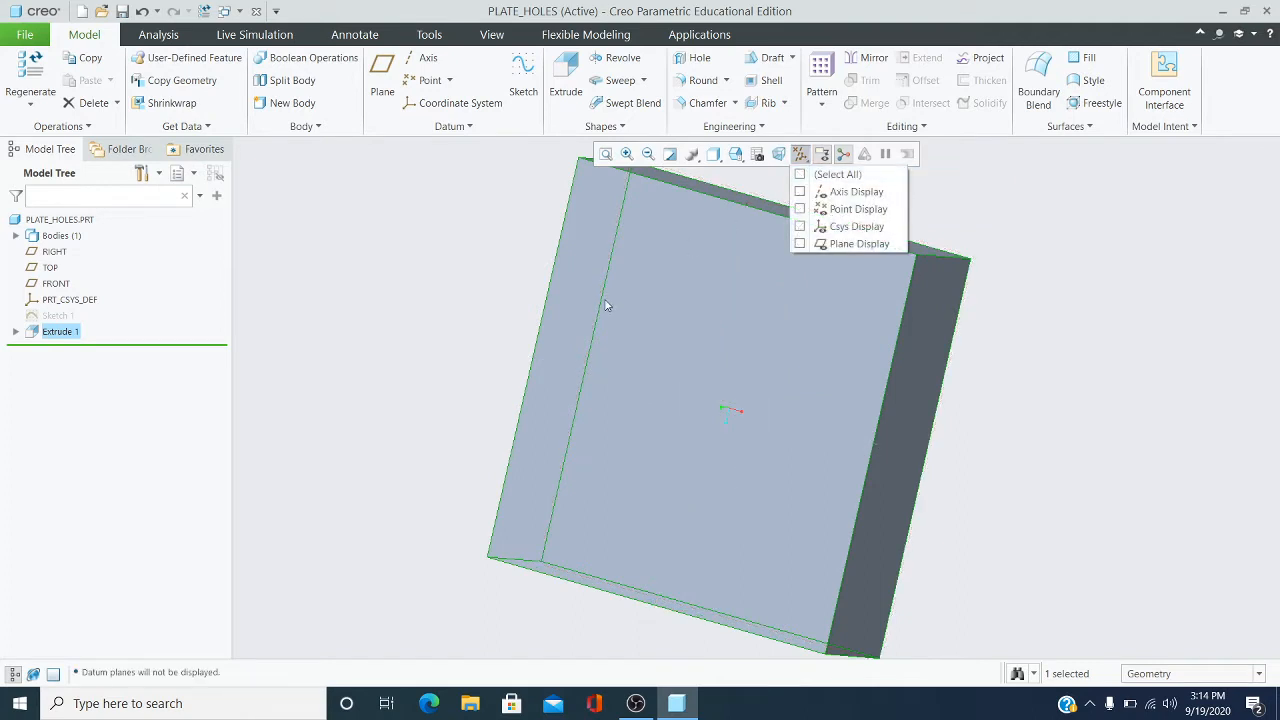
- Start a simple hole with the standard profile and diameter 1, and place it on the plate's large top face near the front-left corner
middle_click_drag(686, 377, 714, 309)
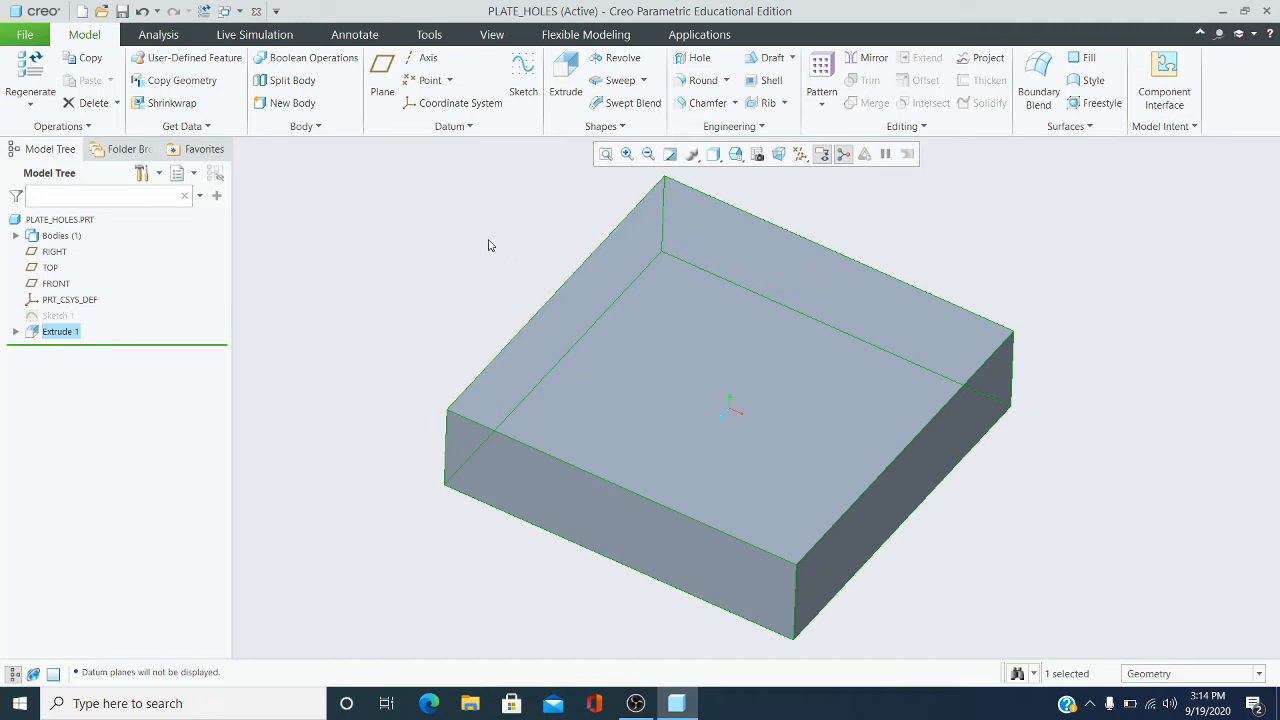
left_click(699, 63)
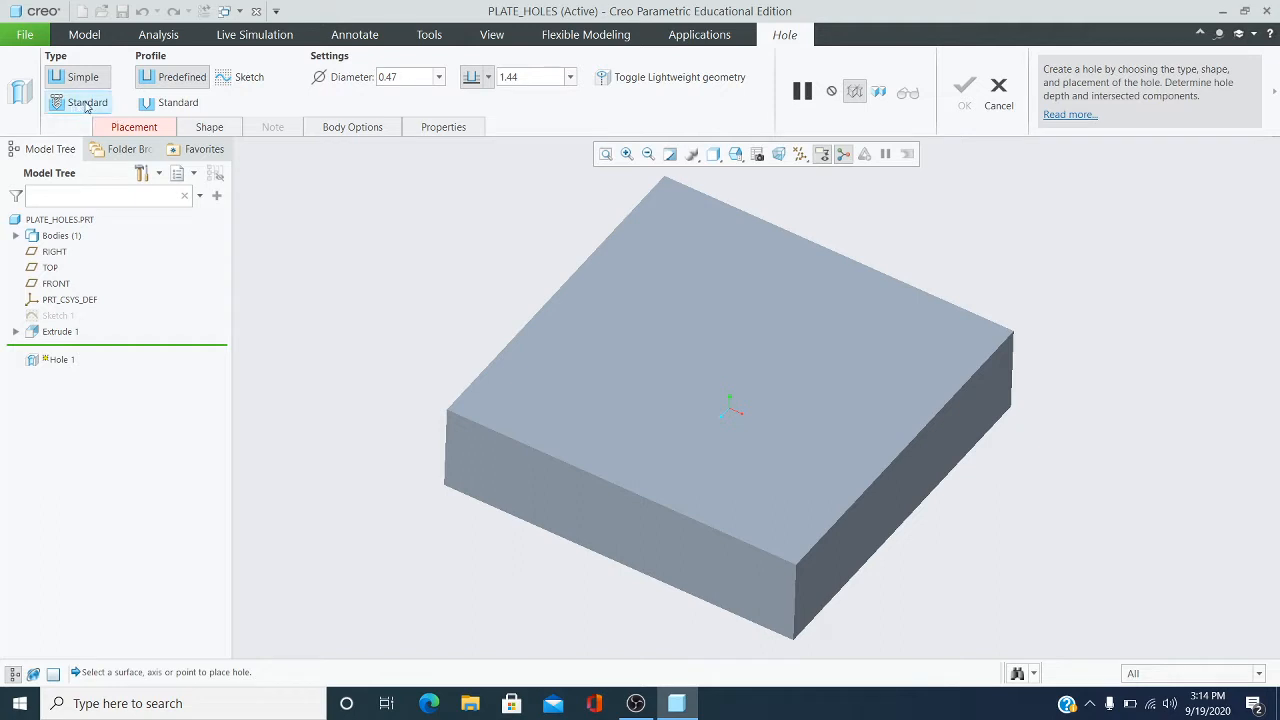
left_click(160, 104)
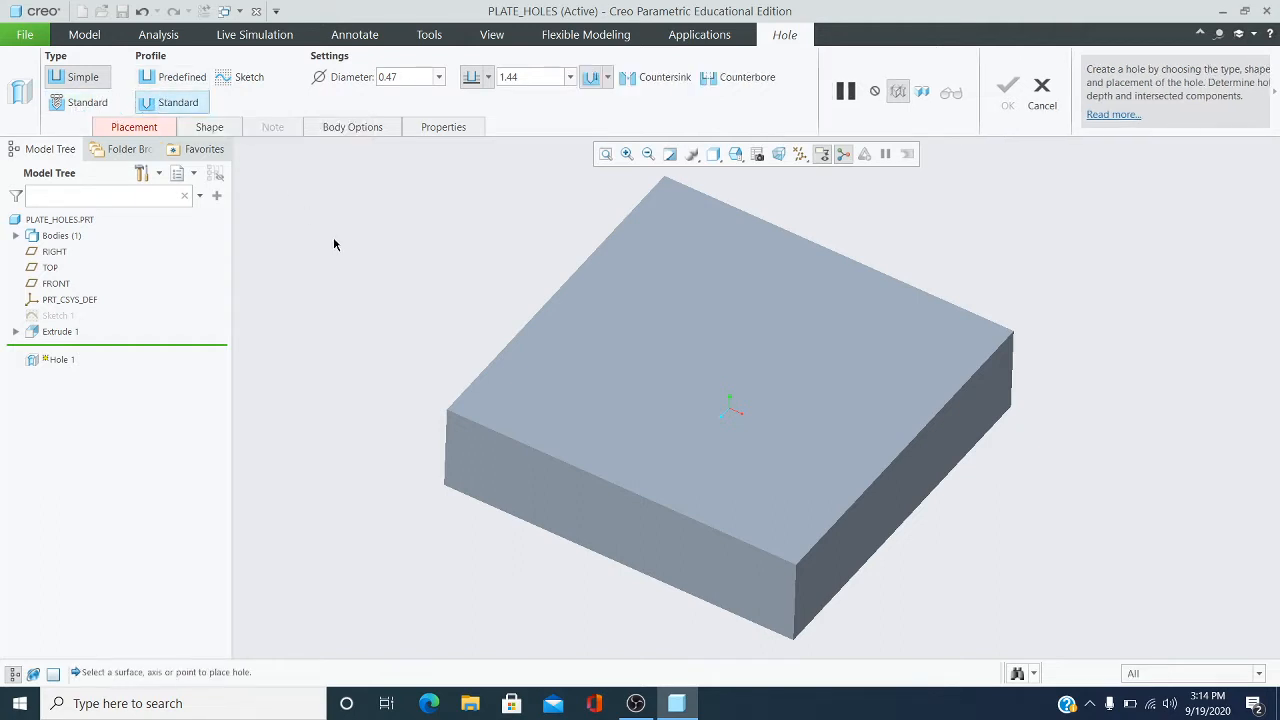
double_click(412, 76)
key("BackSpace")
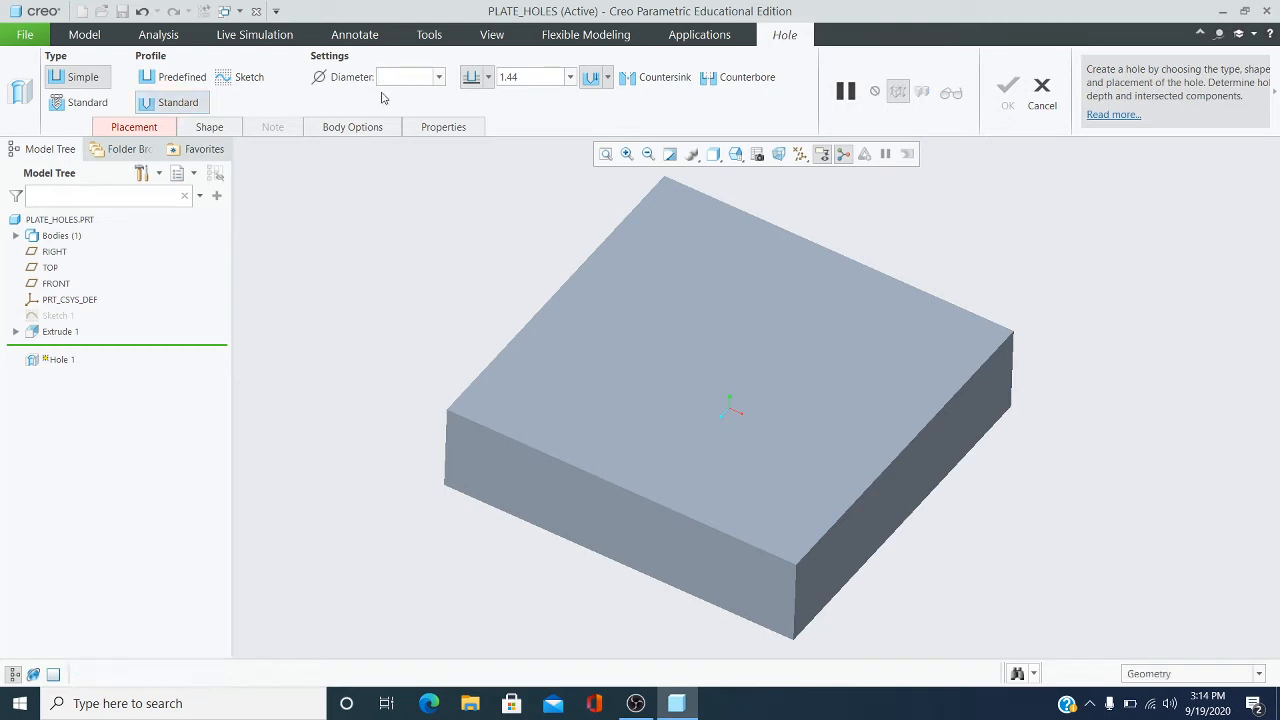
type("1")
key("Return")
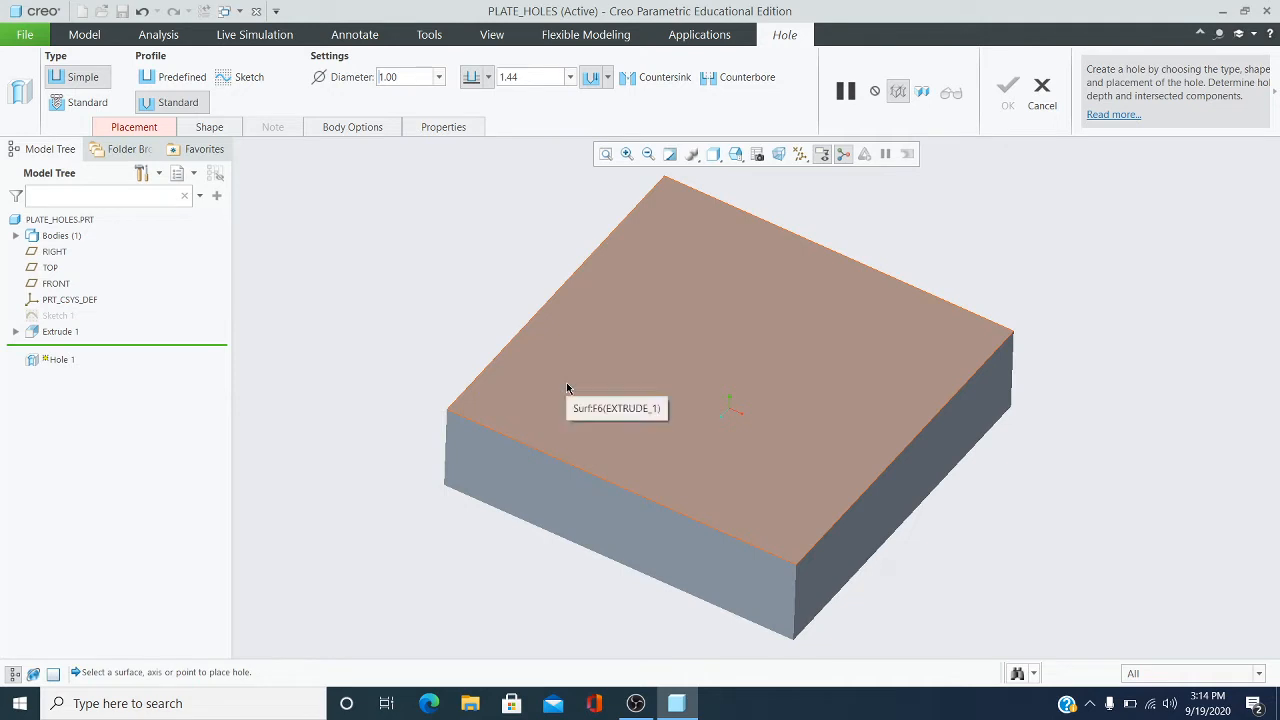
left_click(566, 384)
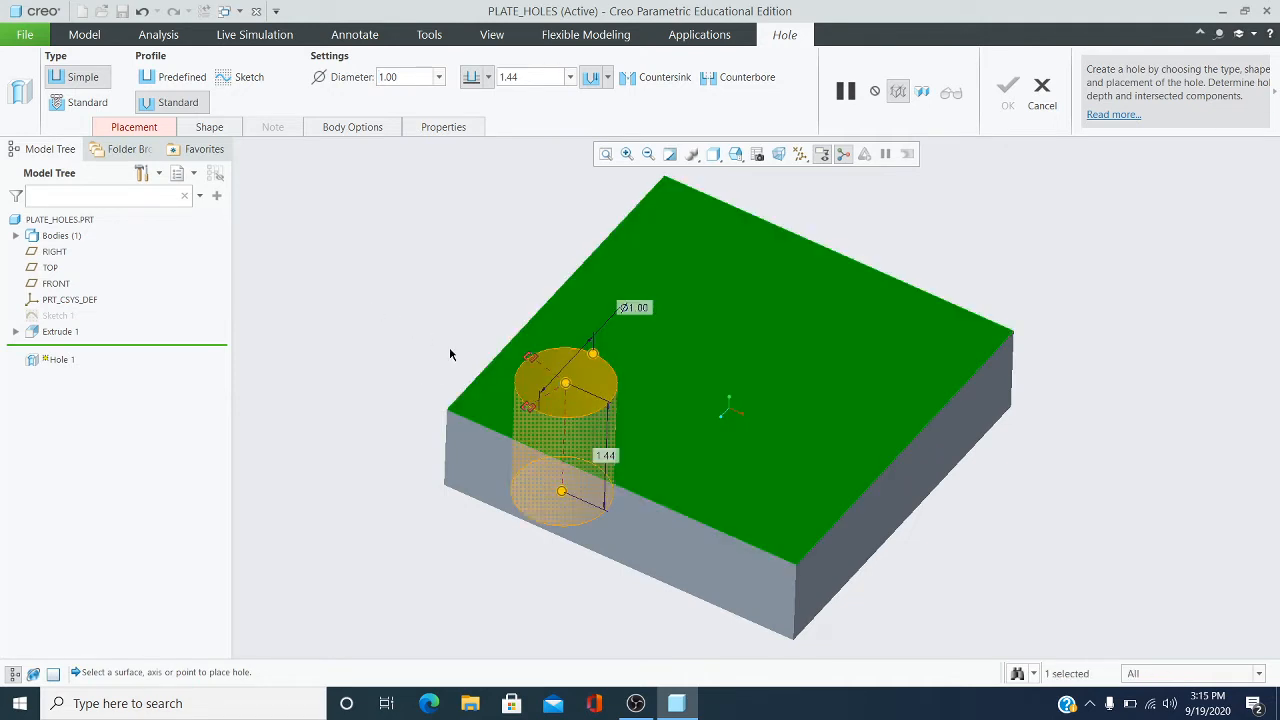
- Attach the hole's first offset reference to the plate's left edge and set that distance to 1
scroll(455, 355, "down", 1)
left_click_drag(549, 358, 511, 354)
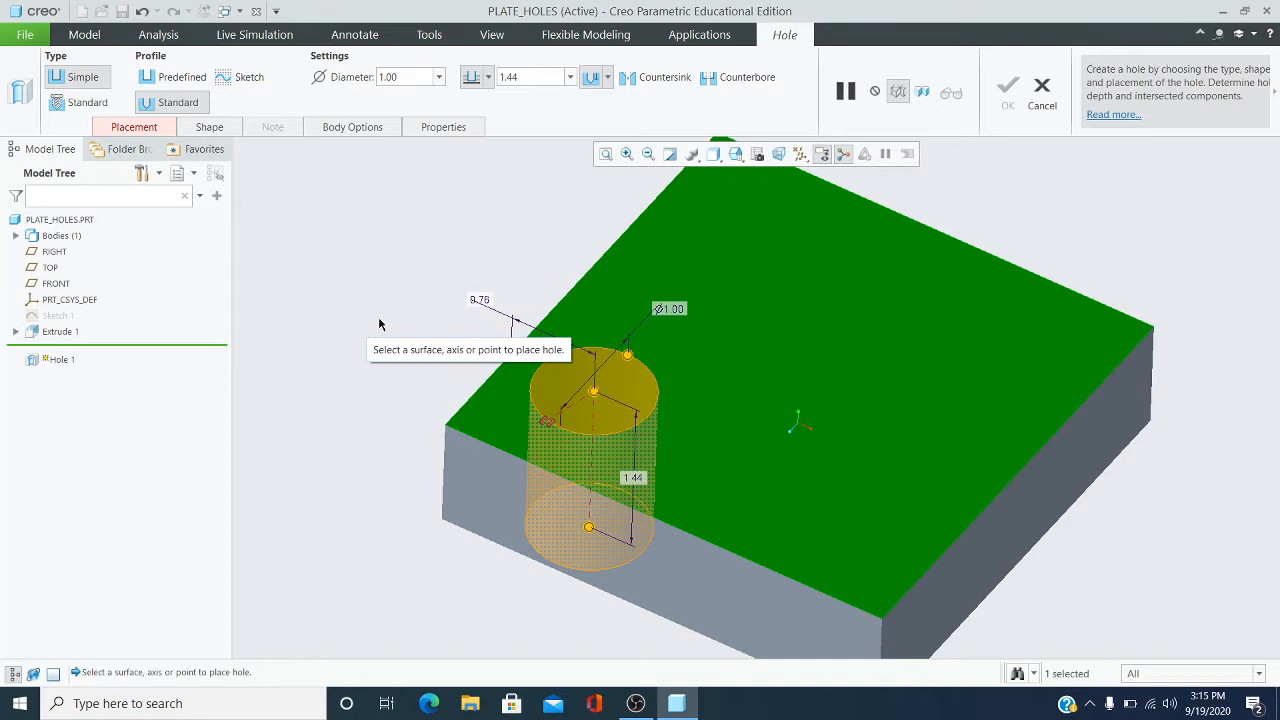
double_click(482, 297)
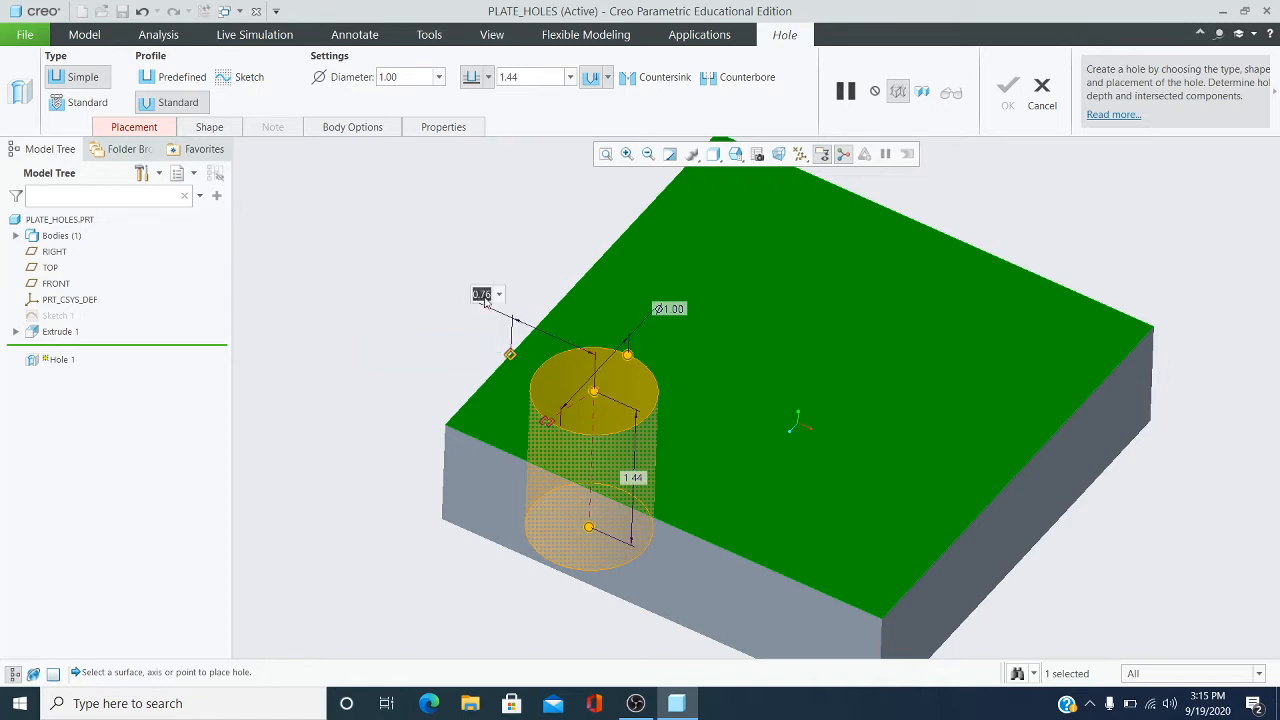
type("1")
key("Return")
- Attach the hole's second offset reference to the plate's front edge and set that distance to 1
left_click_drag(549, 422, 532, 460)
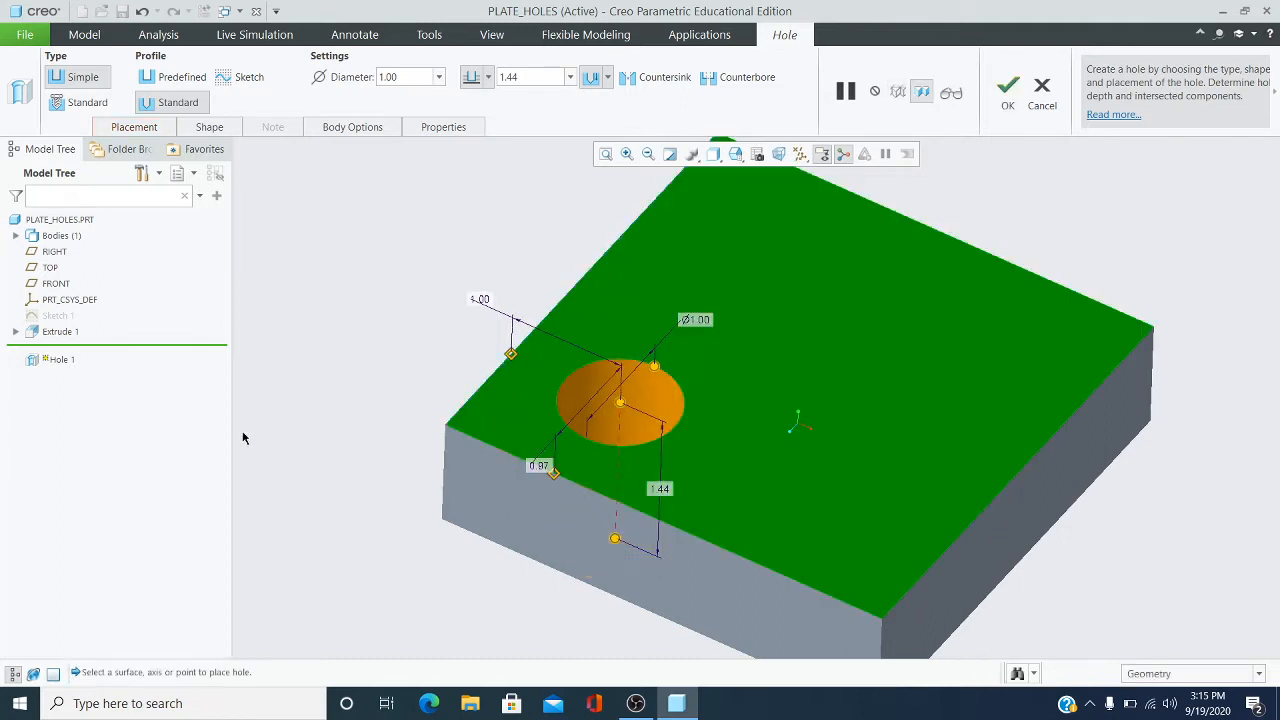
scroll(560, 447, "up", 1)
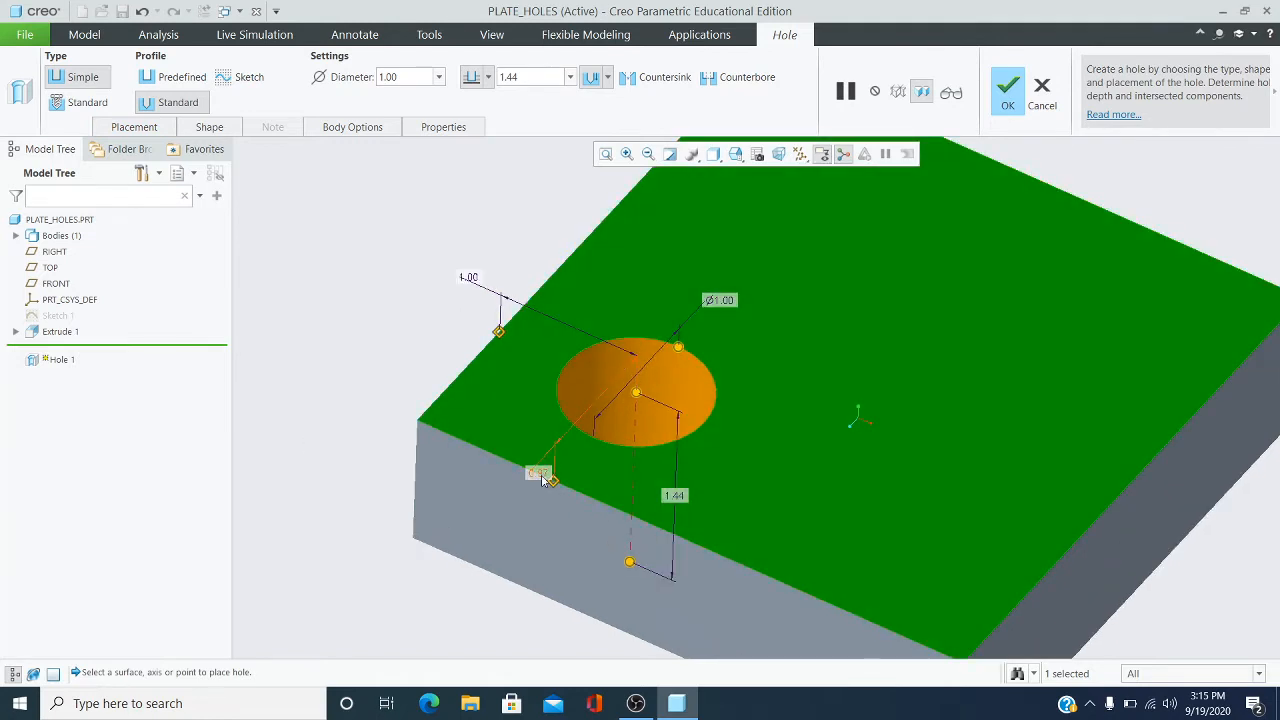
double_click(542, 477)
type("1")
key("Return")
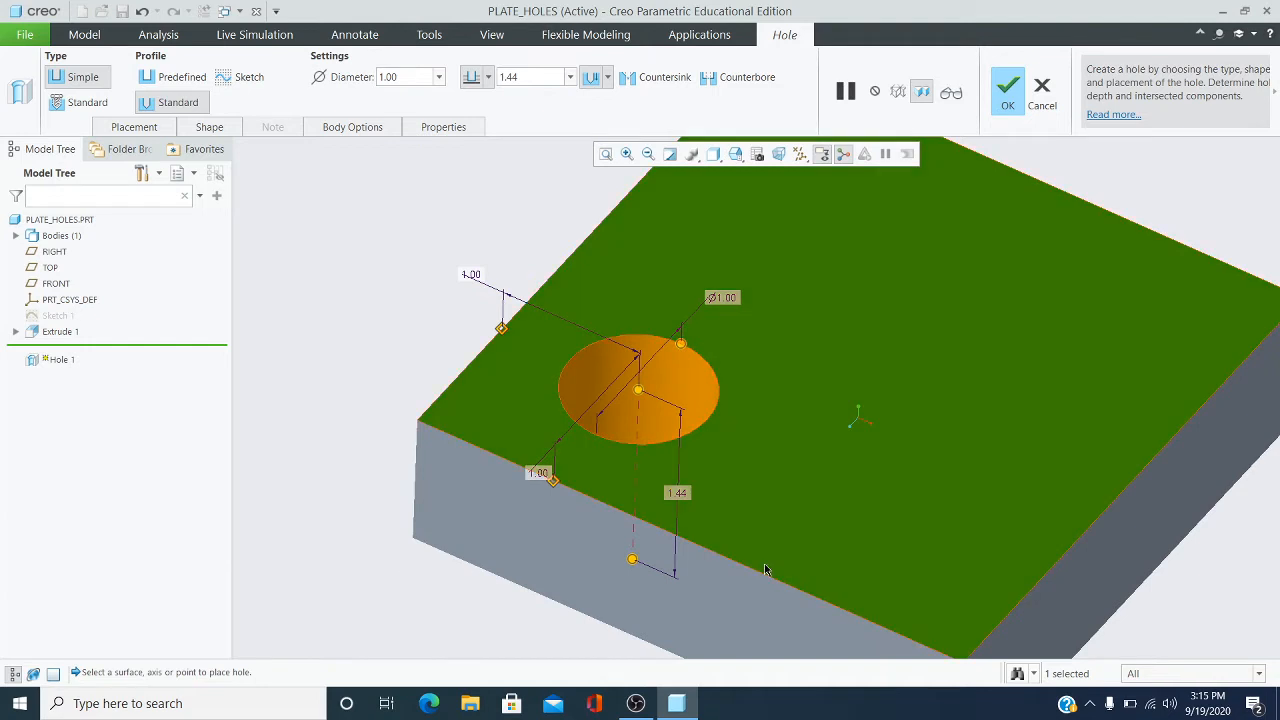
- Set the hole's depth to 1 and complete the hole
double_click(679, 497)
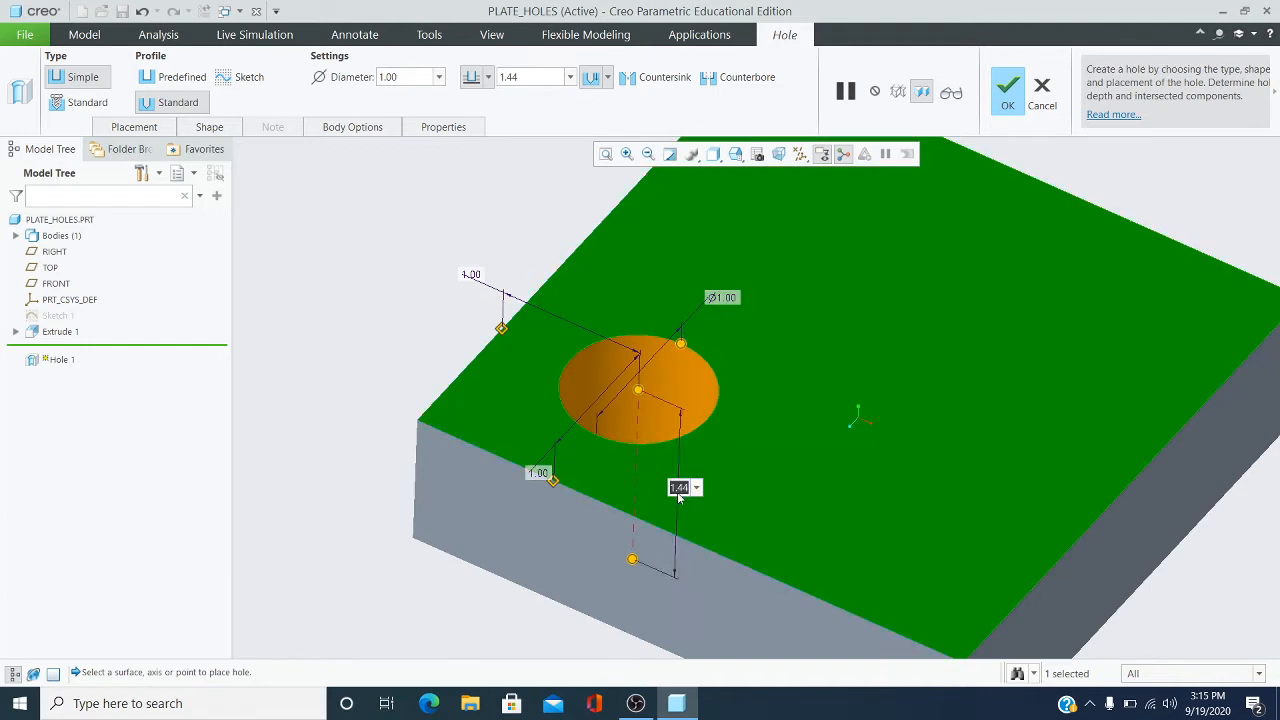
type("1")
key("Return")
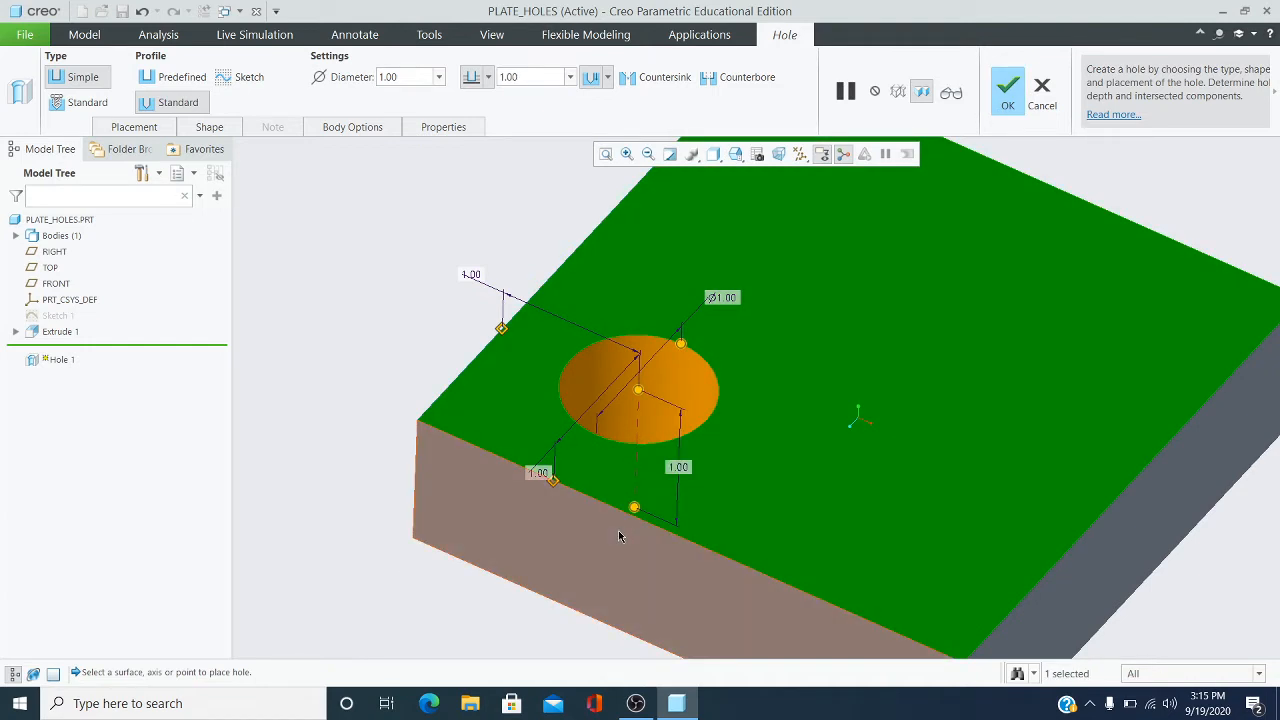
mouse_move(858, 380)
middle_mouse_down()
mouse_move(880, 448)
mouse_move(842, 374)
mouse_move(864, 324)
mouse_move(883, 357)
mouse_move(817, 343)
mouse_move(860, 360)
mouse_move(866, 348)
mouse_move(850, 395)
mouse_move(829, 403)
mouse_move(837, 357)
mouse_move(851, 364)
middle_mouse_up()
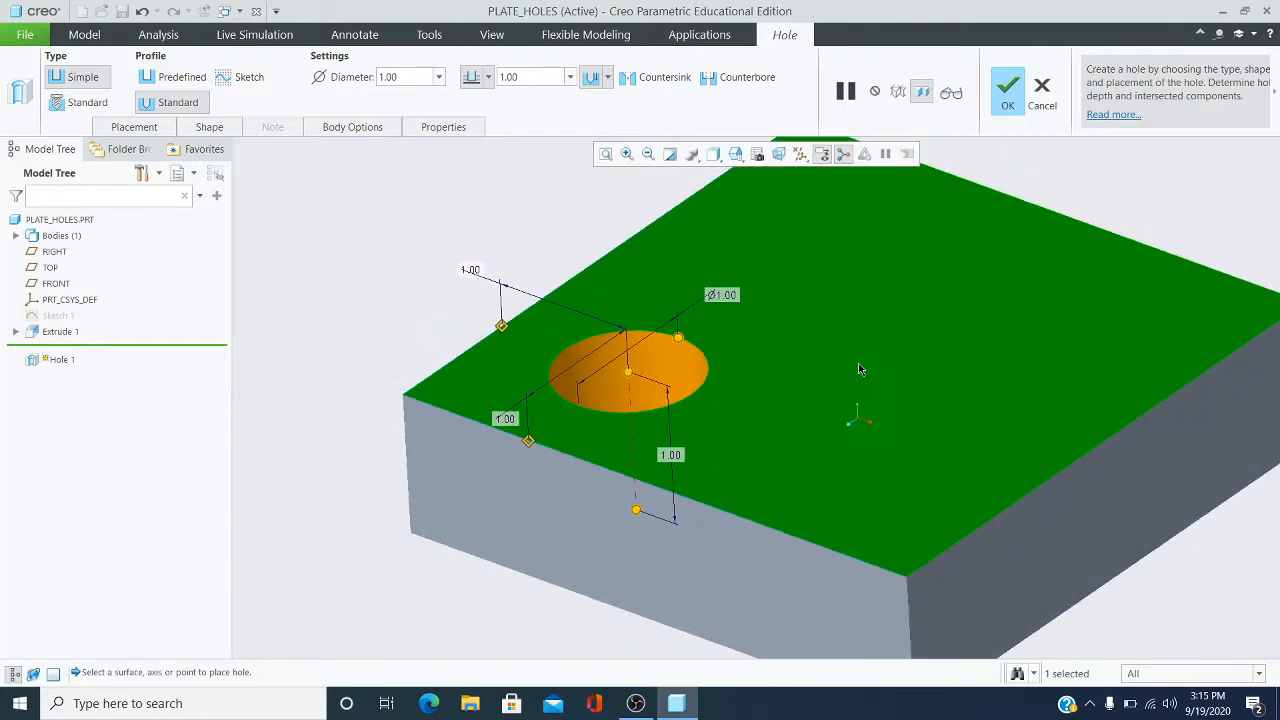
left_click(1008, 97)
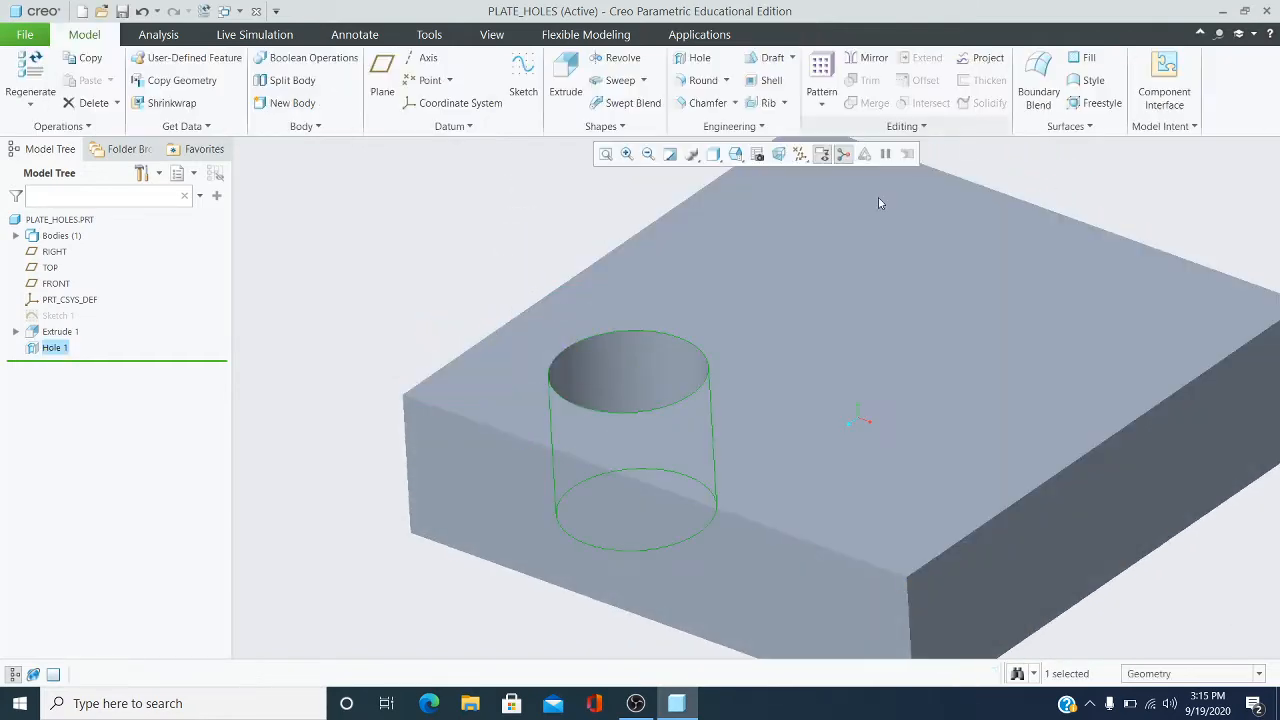
- Start a second simple hole with the standard profile and a diameter of 0.5
mouse_move(878, 197)
middle_mouse_down()
mouse_move(814, 334)
mouse_move(809, 397)
mouse_move(809, 349)
mouse_move(837, 323)
mouse_move(849, 395)
mouse_move(851, 349)
mouse_move(609, 357)
middle_mouse_up()
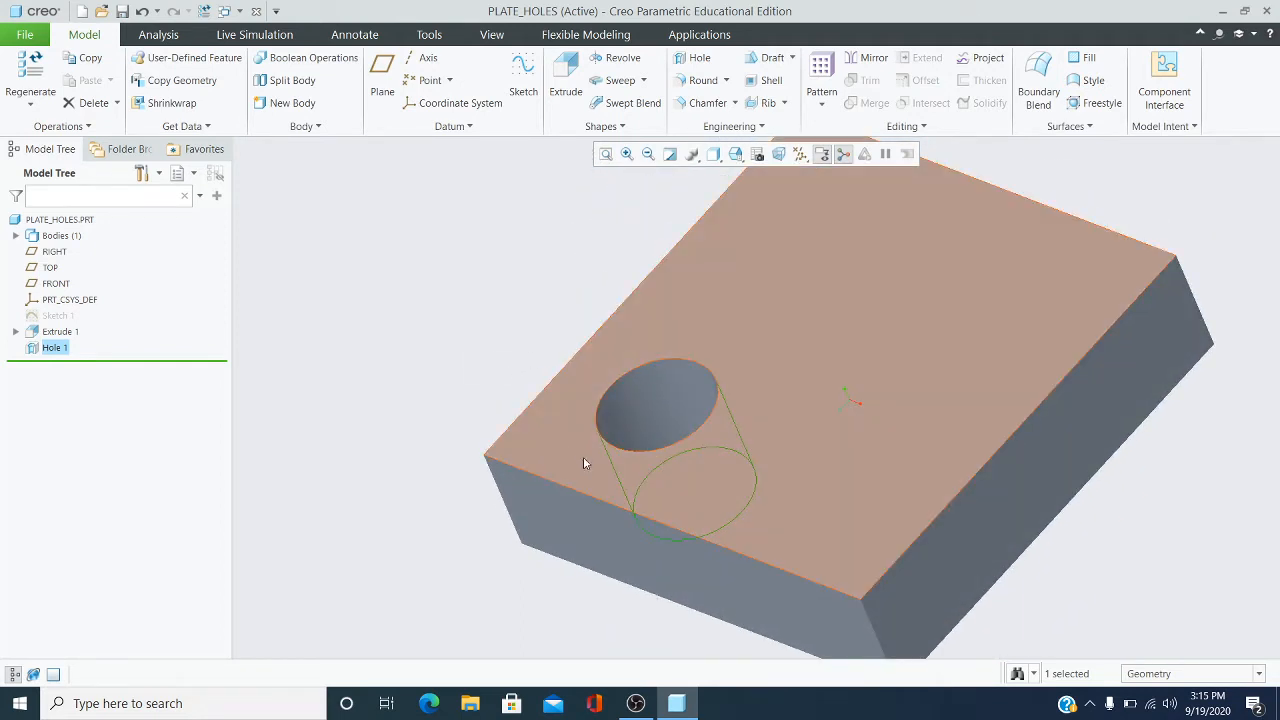
mouse_move(722, 380)
middle_mouse_down()
mouse_move(834, 354)
mouse_move(680, 289)
mouse_move(723, 280)
mouse_move(760, 322)
mouse_move(723, 320)
mouse_move(714, 300)
mouse_move(754, 294)
mouse_move(769, 308)
middle_mouse_up()
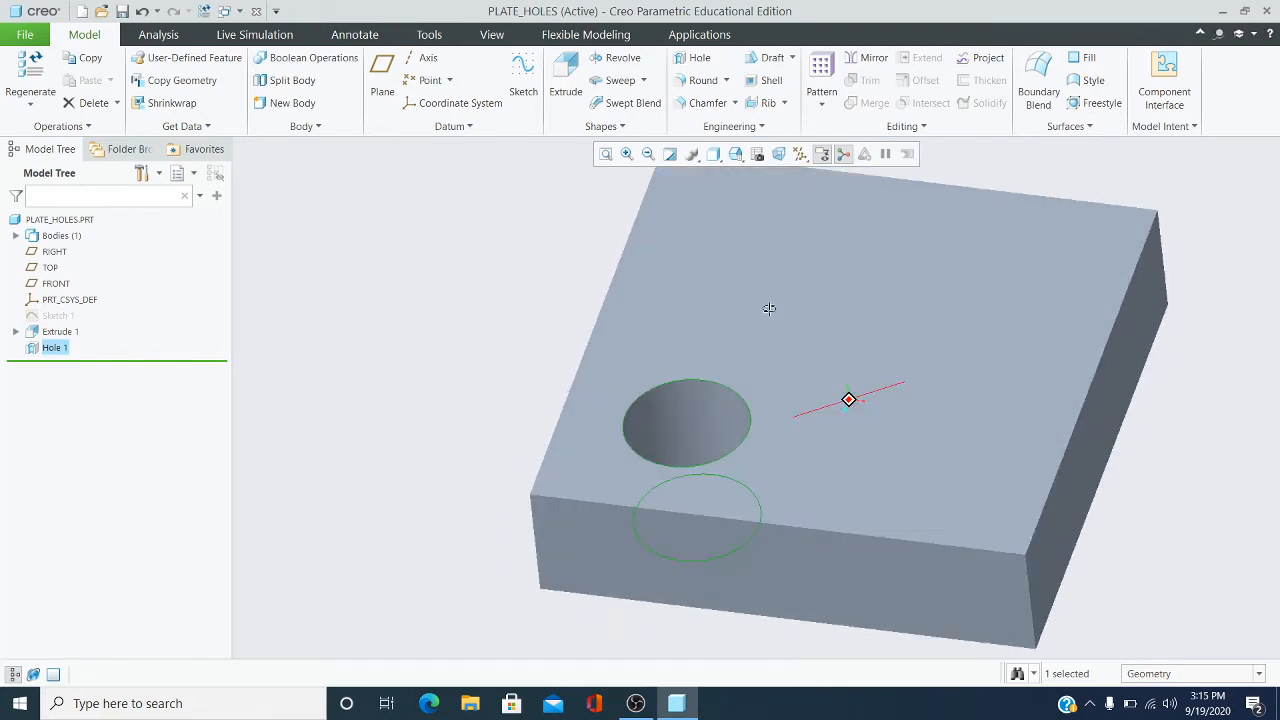
scroll(786, 174, "up", 1)
scroll(791, 182, "down", 2)
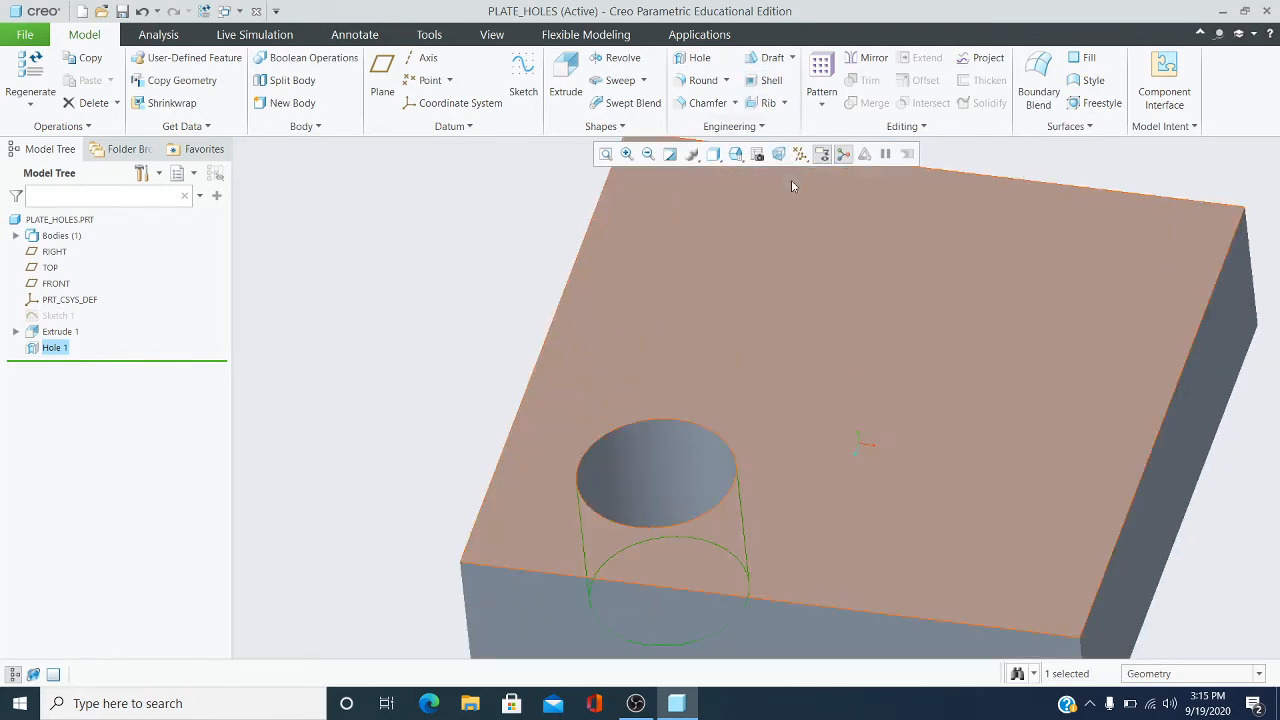
scroll(793, 183, "up", 5)
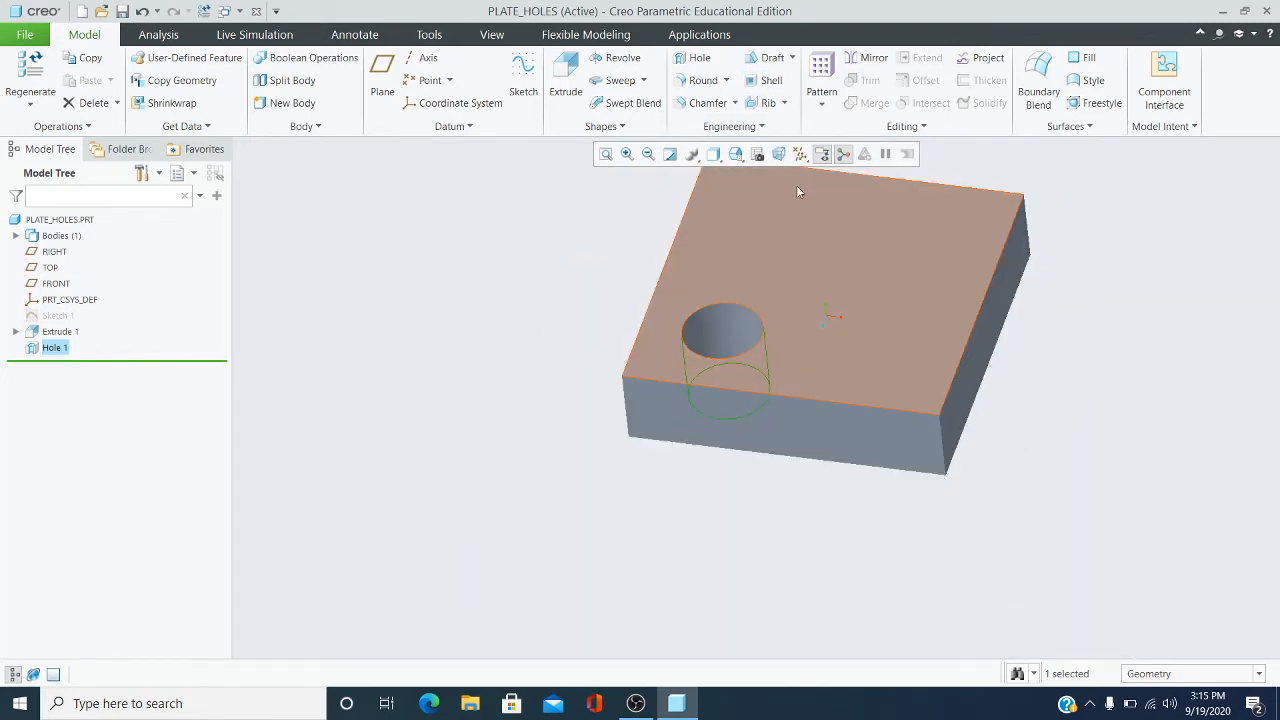
left_click(598, 153)
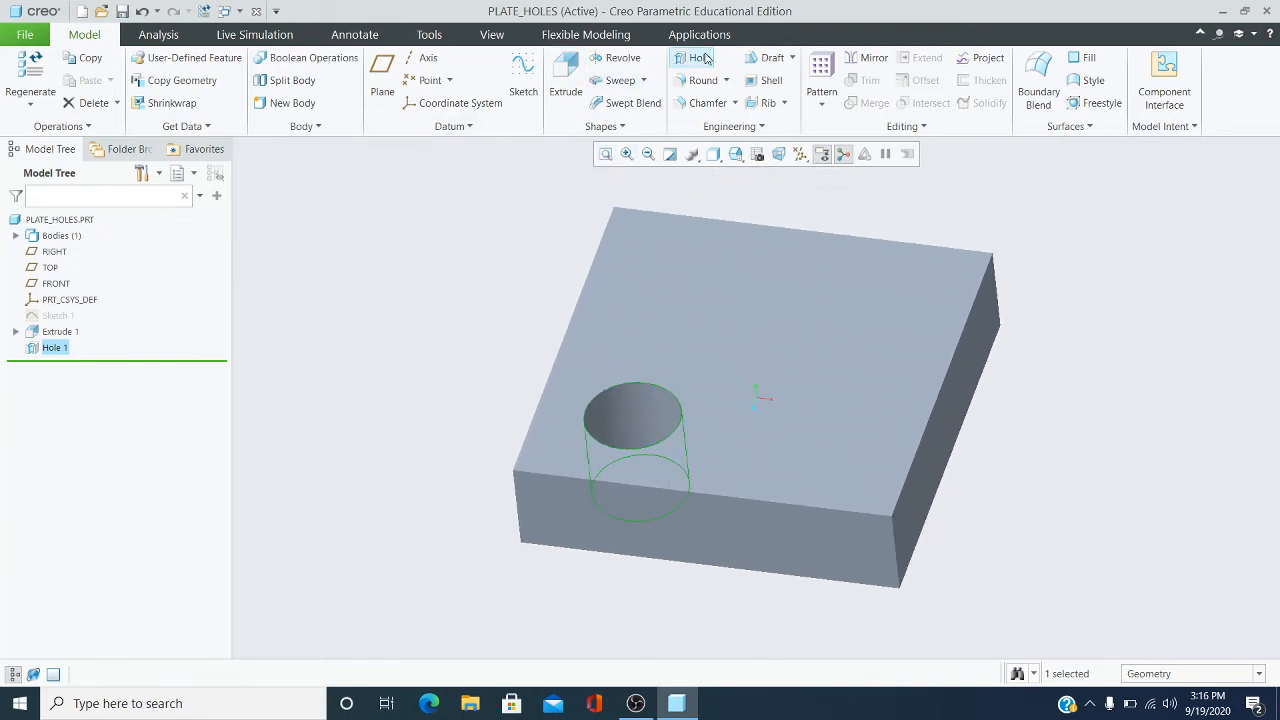
left_click(700, 58)
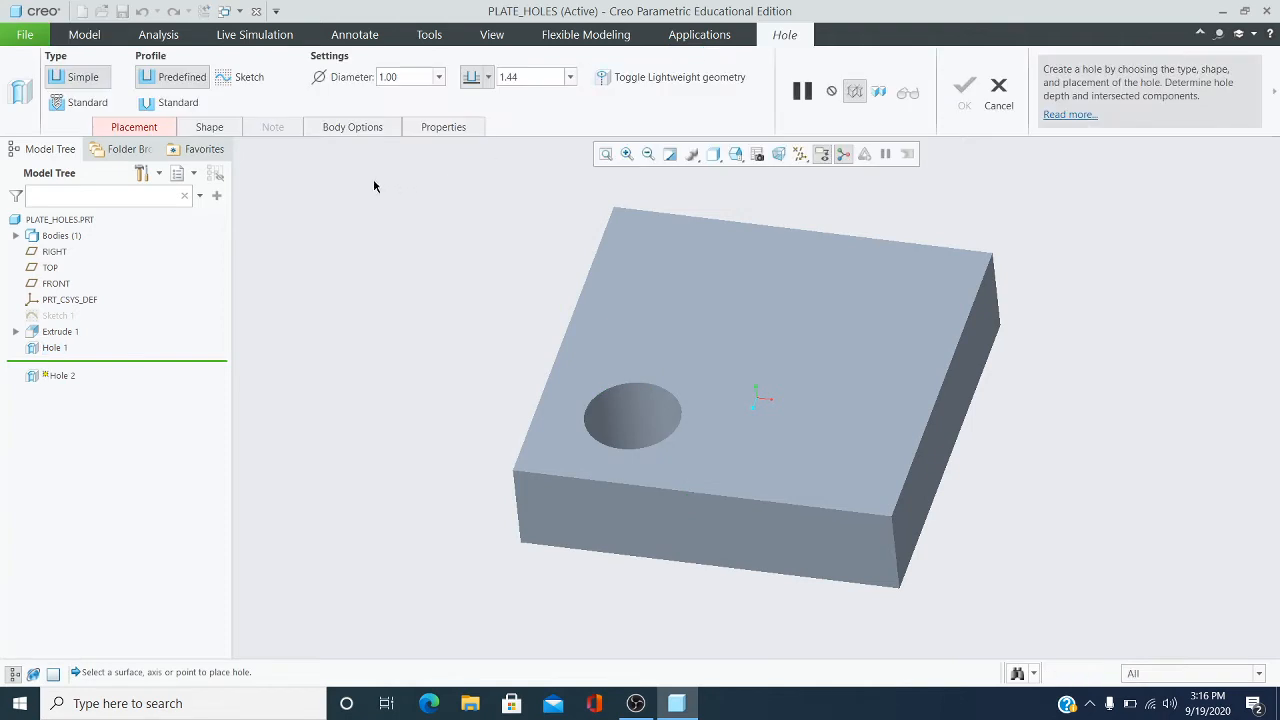
left_click(175, 103)
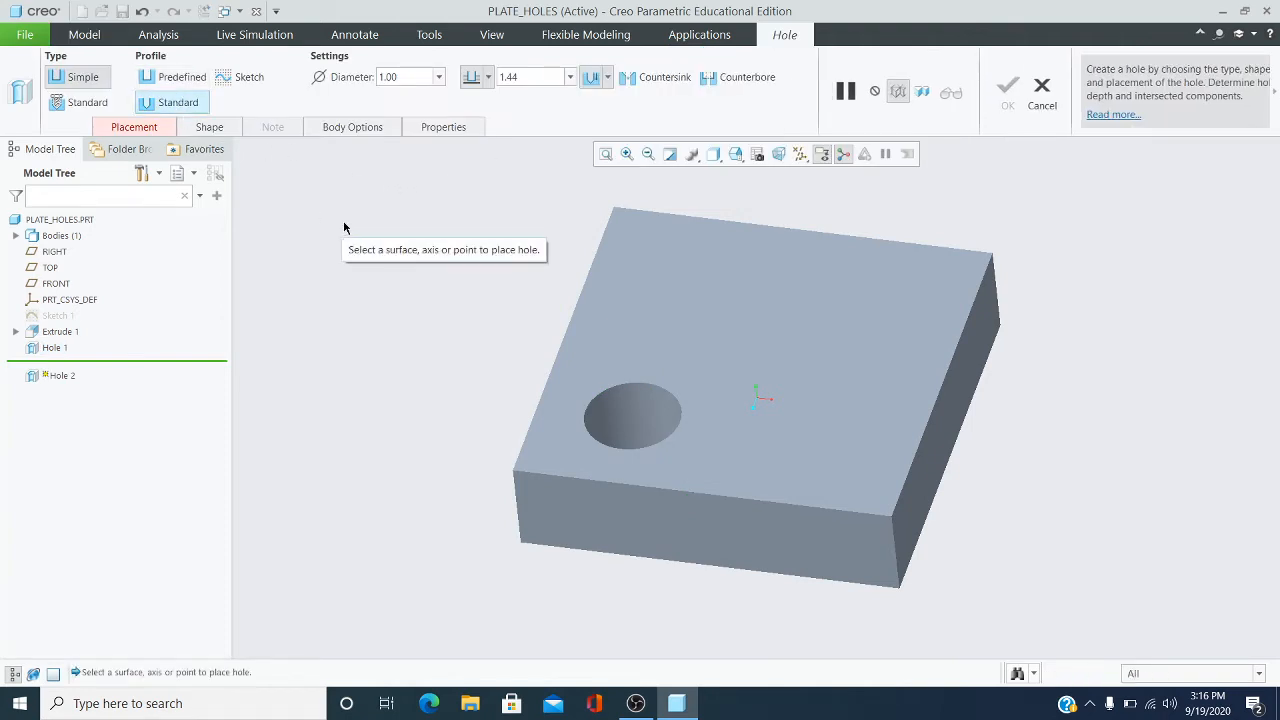
left_click(413, 76)
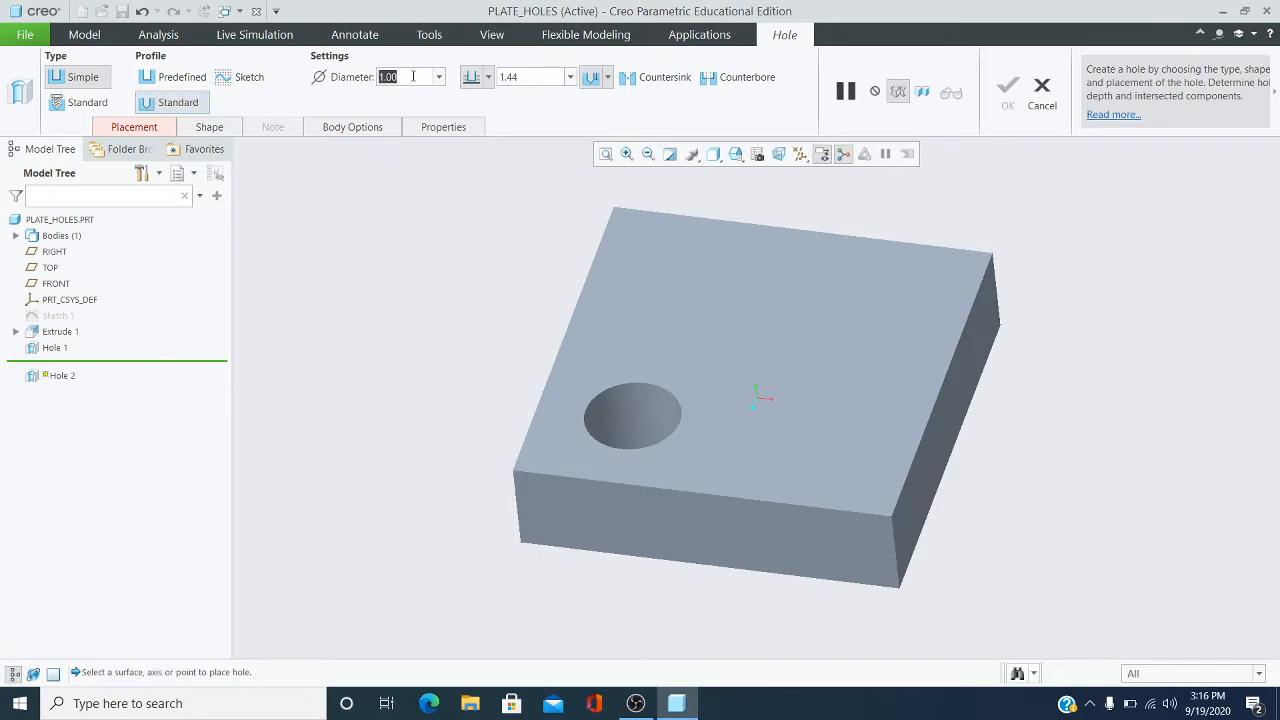
key("BackSpace")
type(".5")
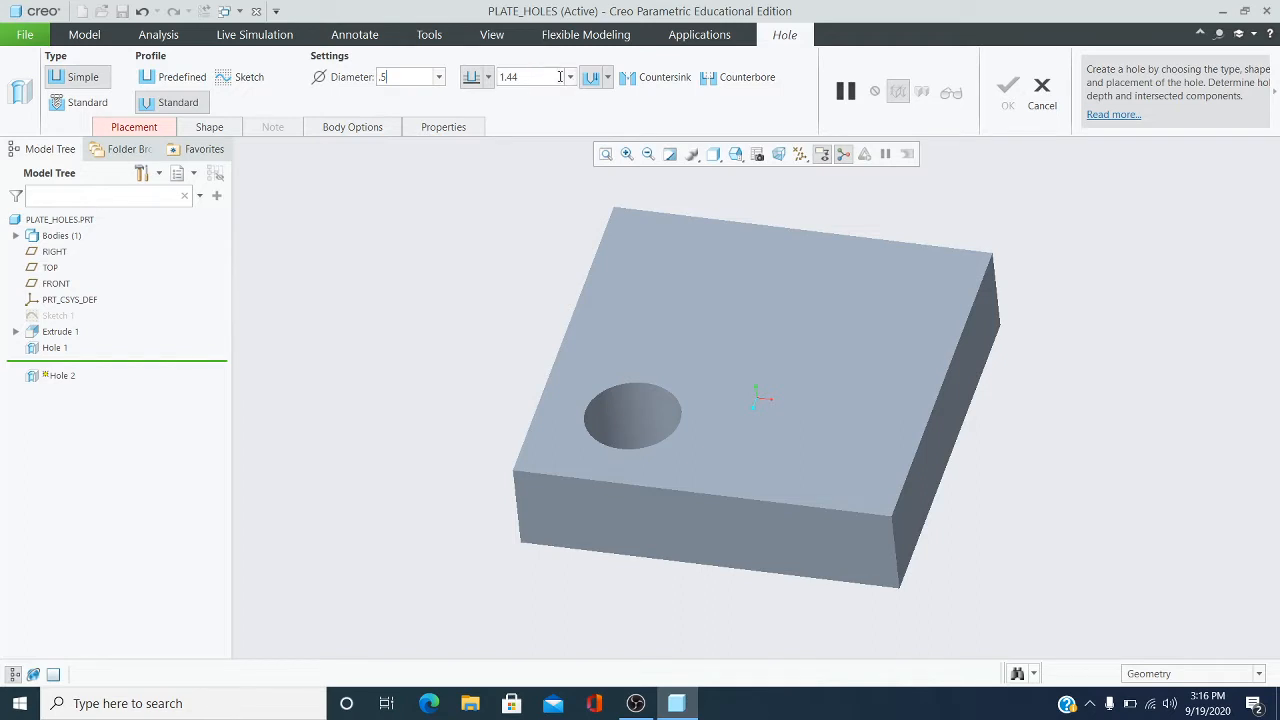
- Make the second hole through all with a counterbore, and place it on the top face near the back-left corner
left_click(488, 77)
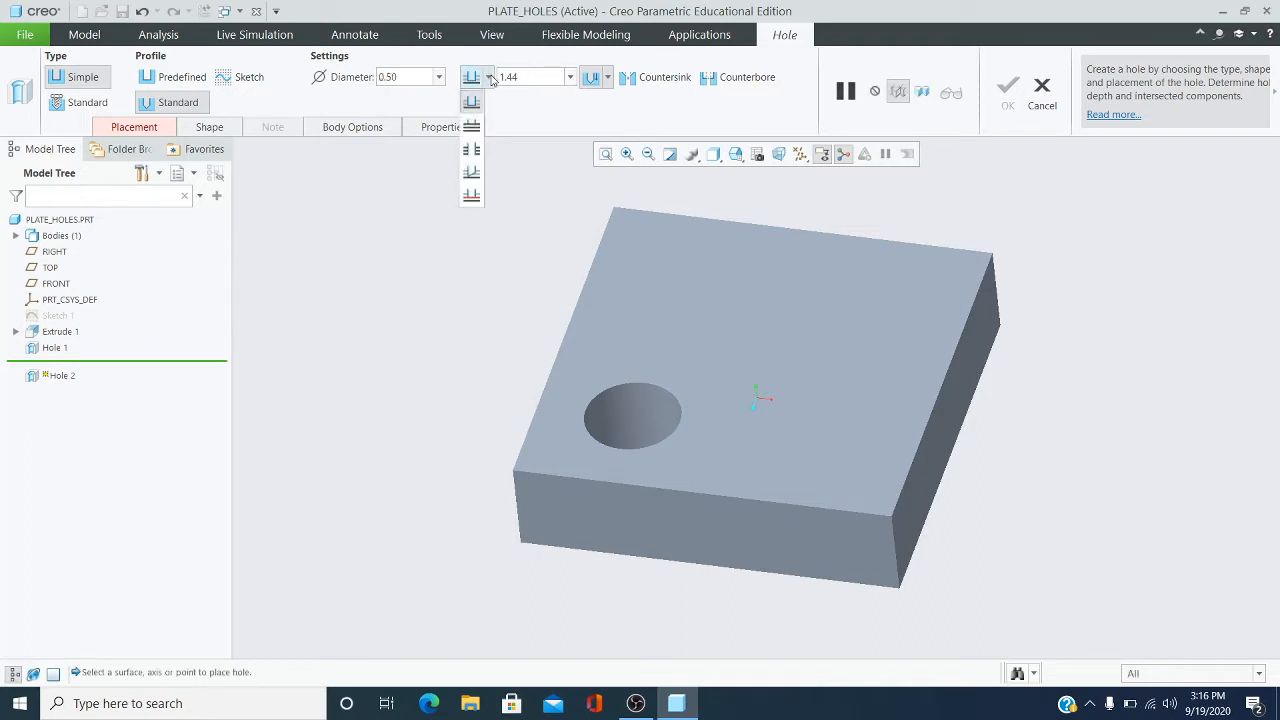
left_click(473, 149)
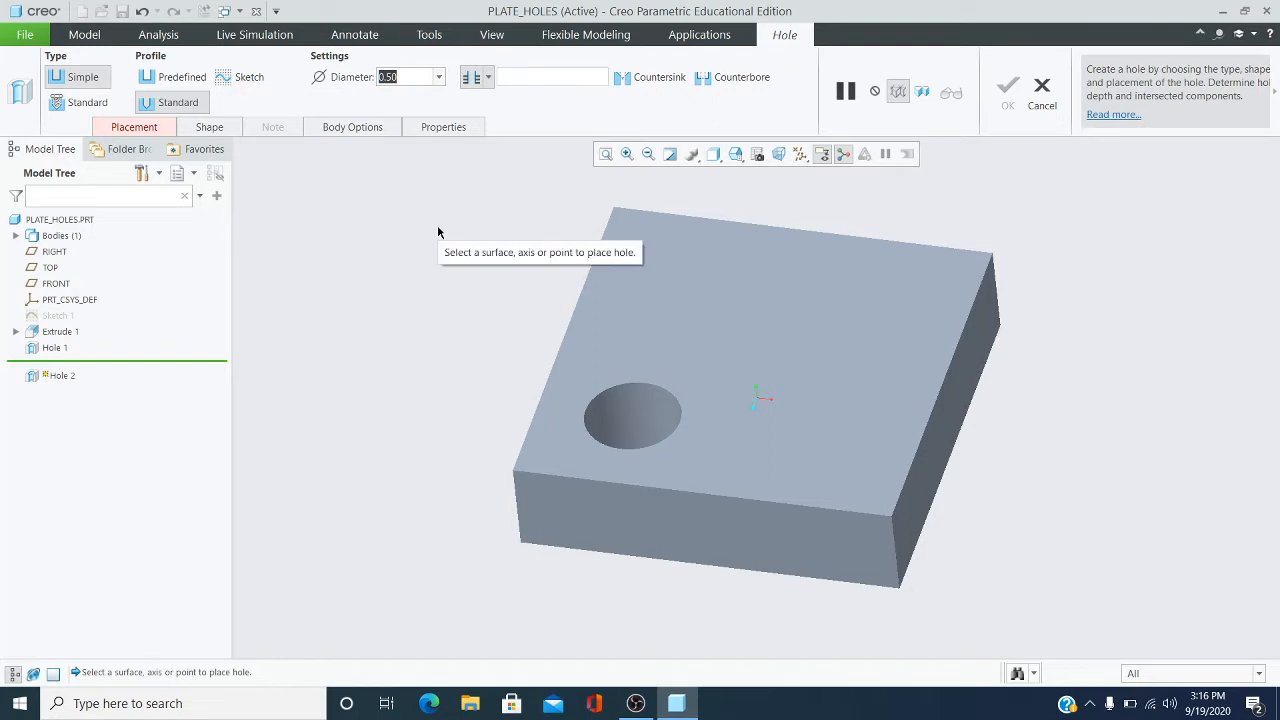
left_click(716, 83)
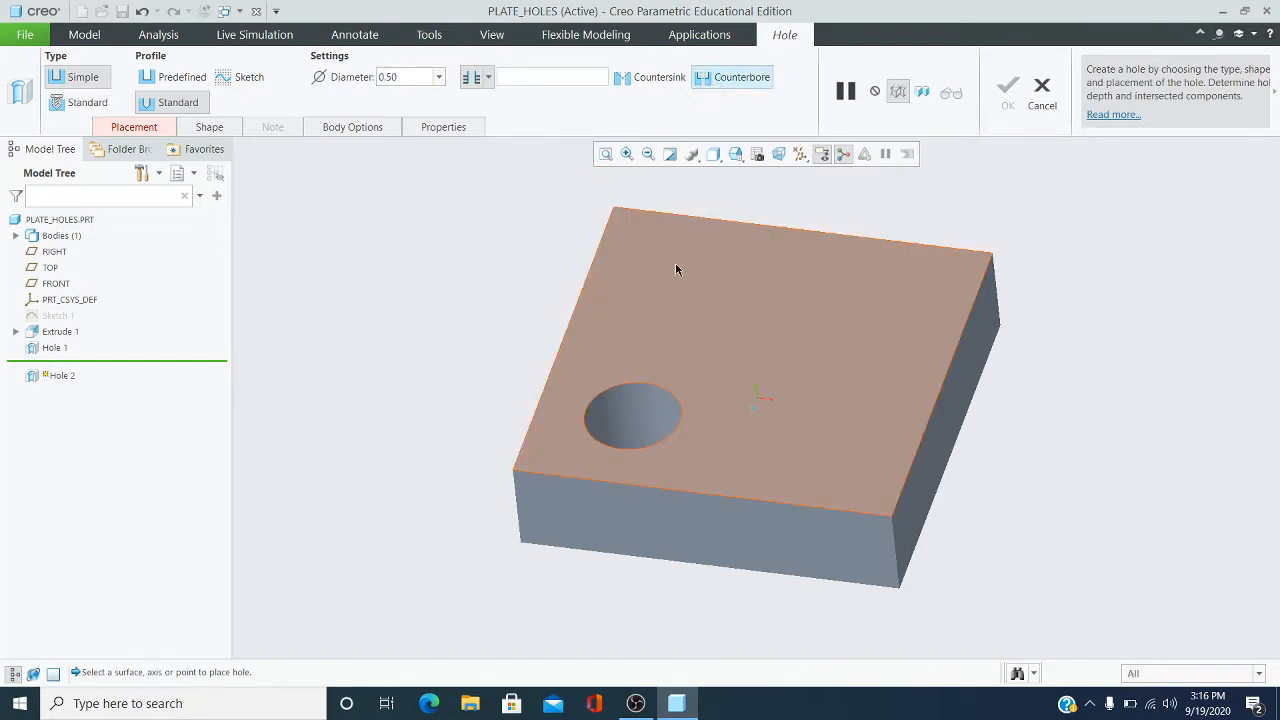
left_click(677, 270)
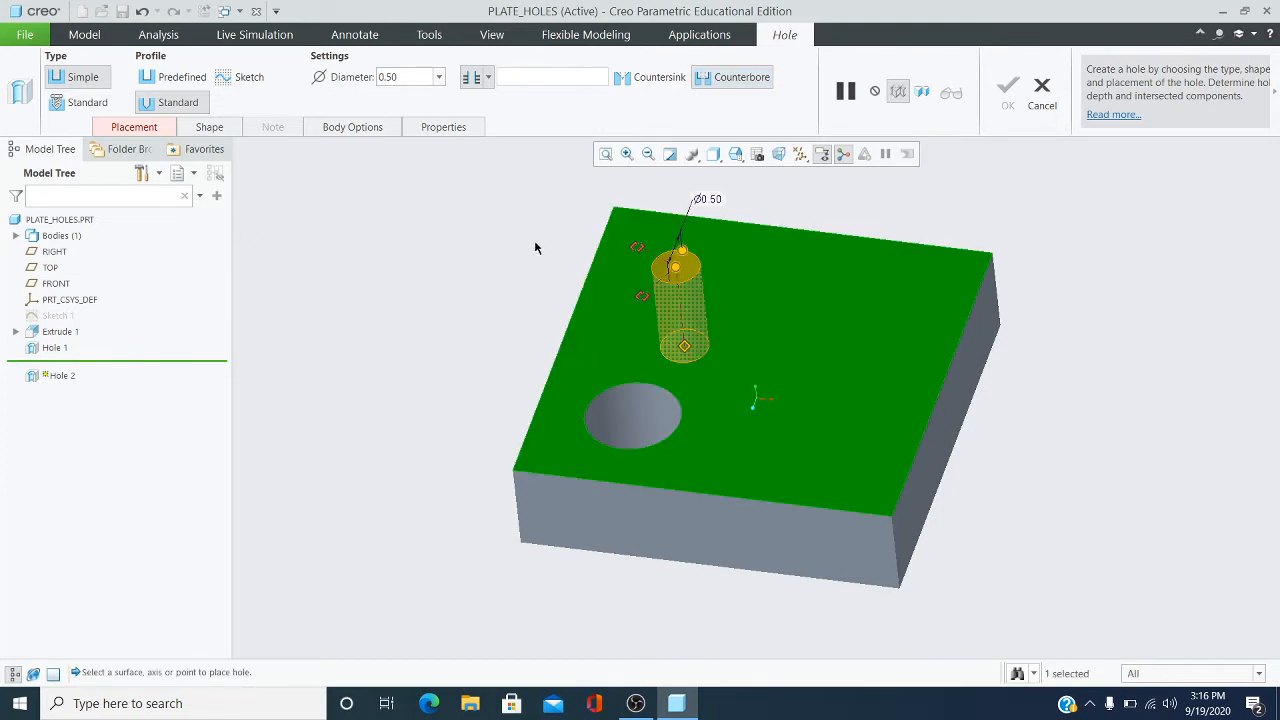
- Attach the counterbored hole's first offset reference to the plate's left edge and set that distance to 1
scroll(536, 226, "up", 2)
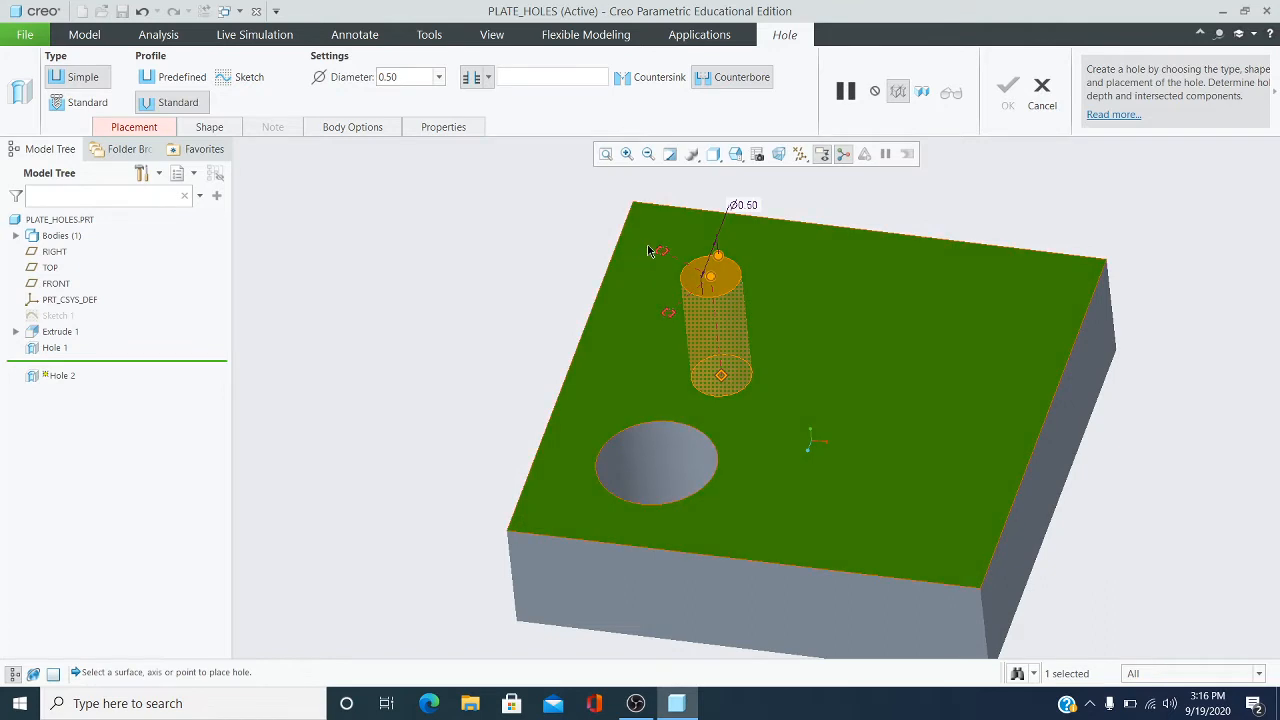
left_click_drag(661, 251, 608, 263)
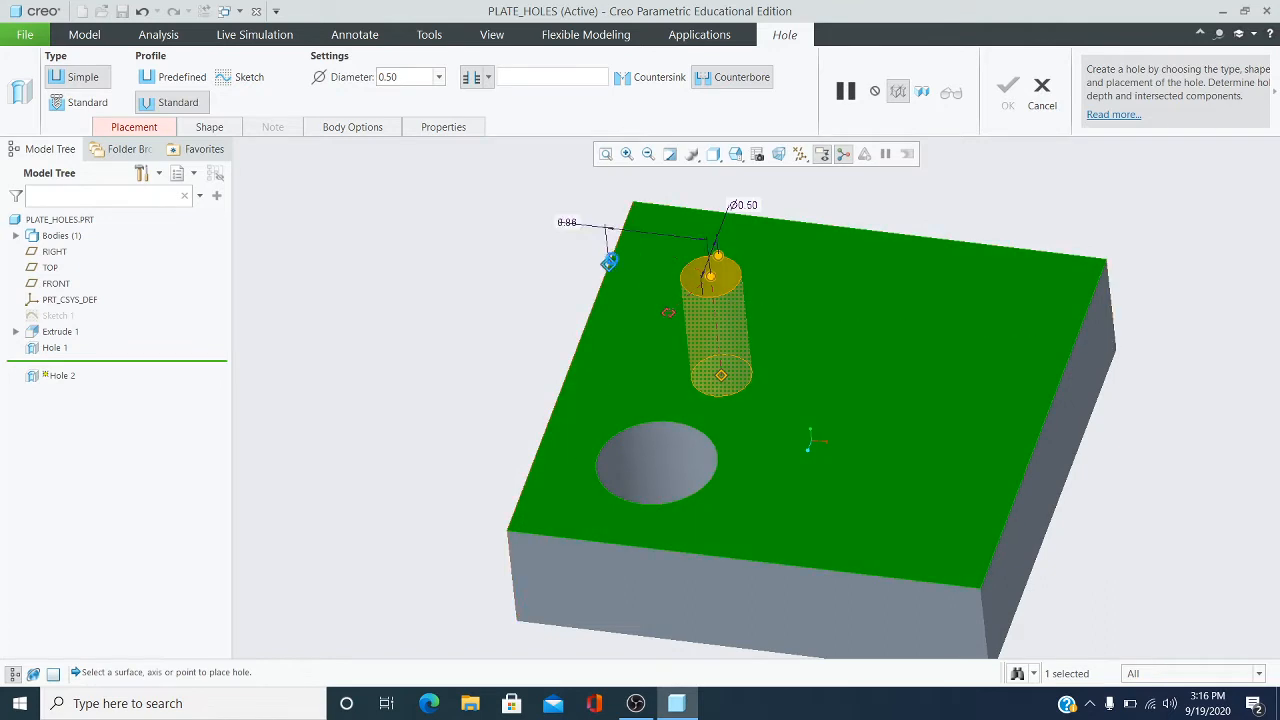
double_click(566, 223)
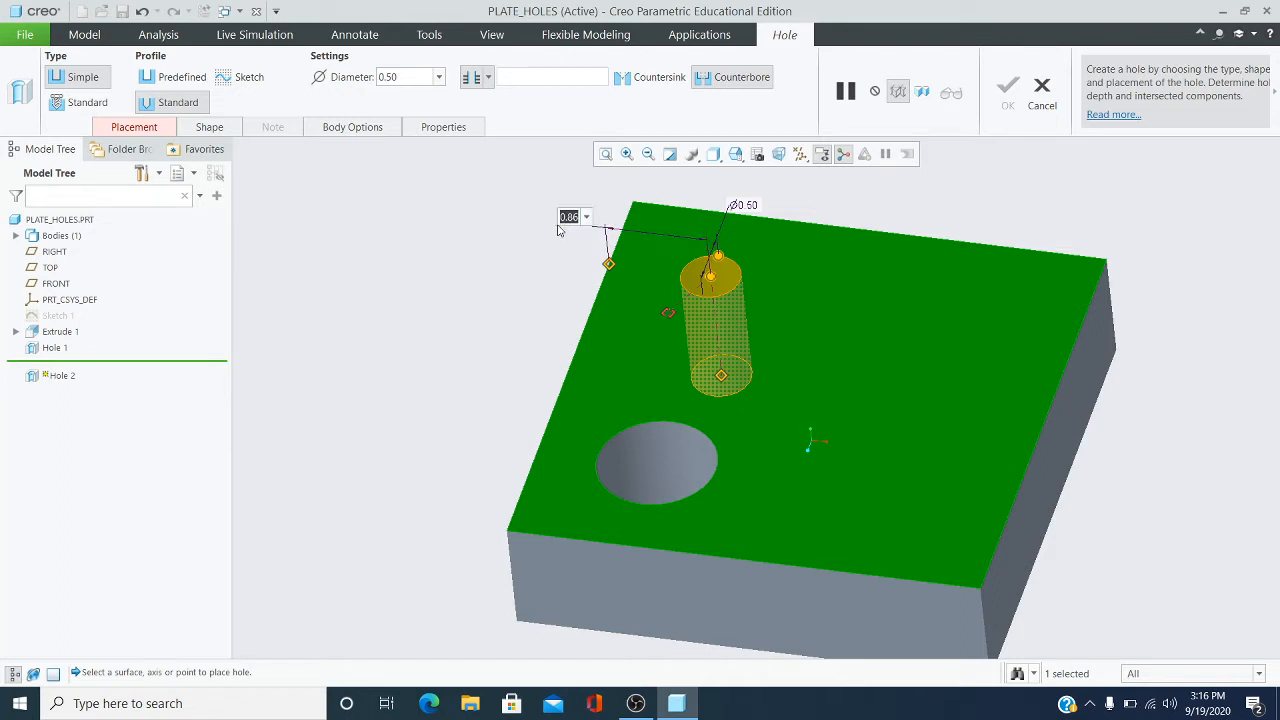
type("1")
key("Return")
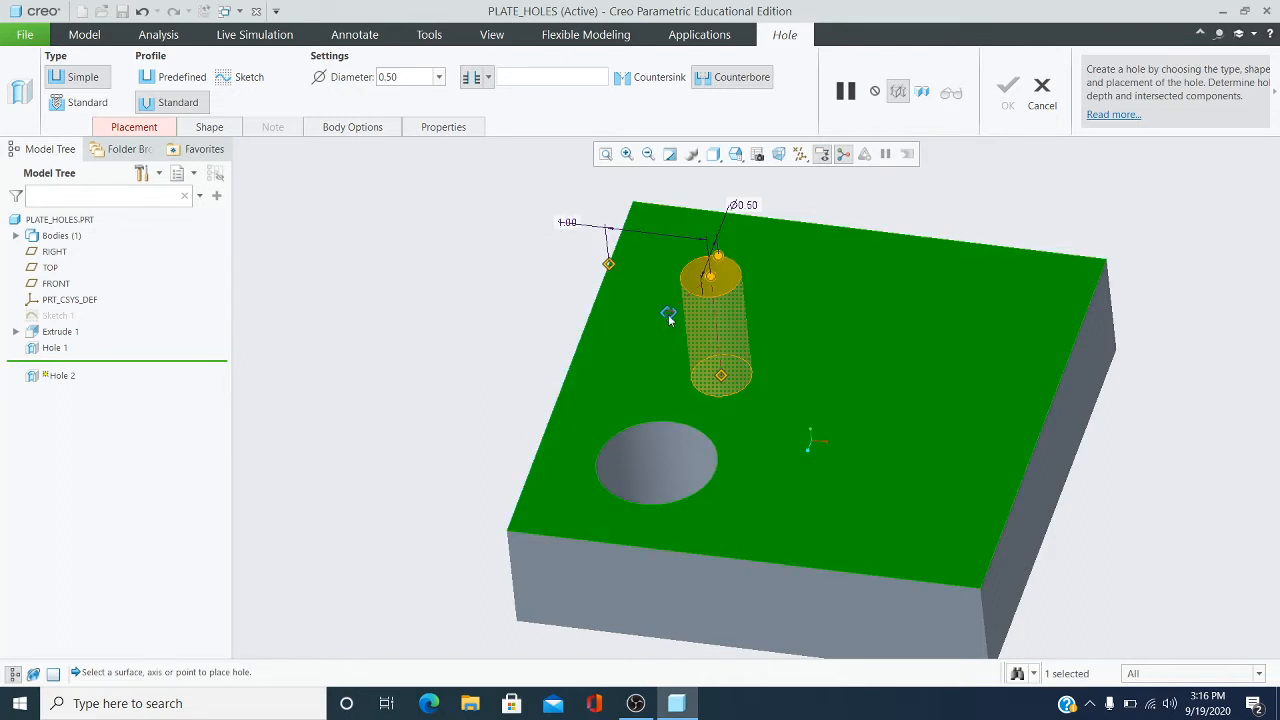
- Attach the counterbored hole's second offset reference to the plate's back edge
left_click_drag(669, 316, 751, 215)
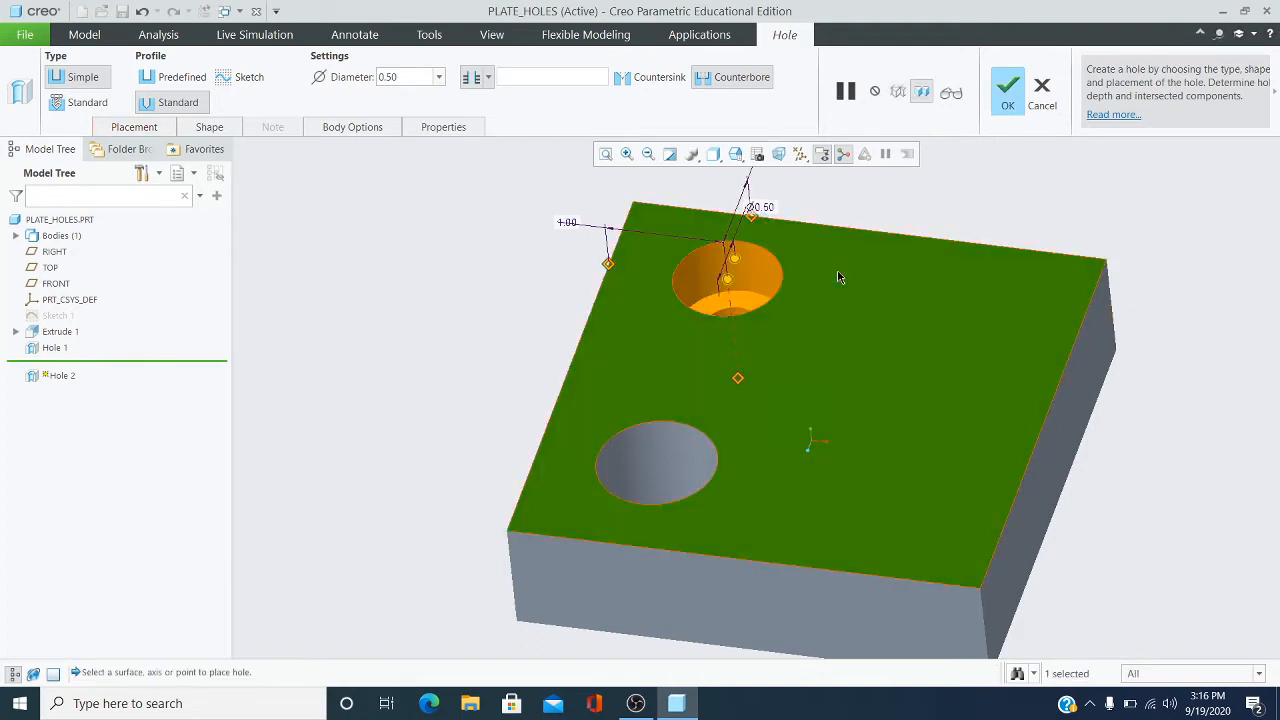
double_click(774, 208)
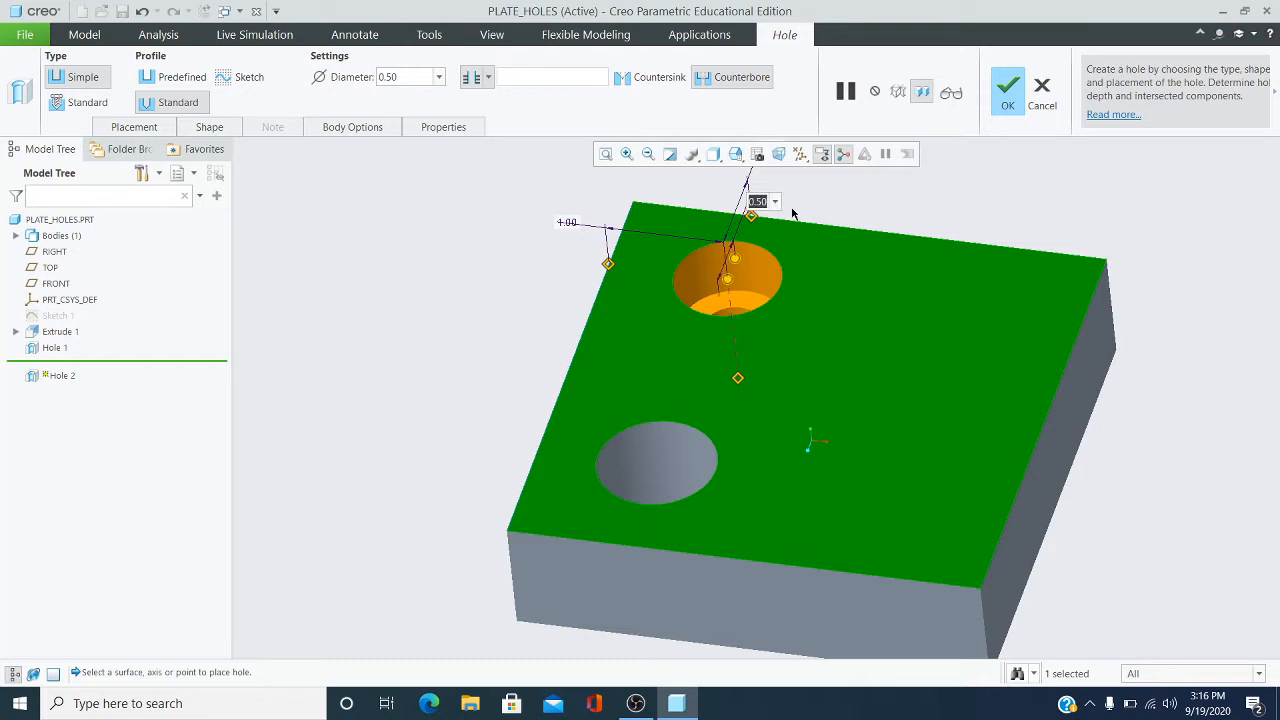
key("BackSpace")
key("Return")
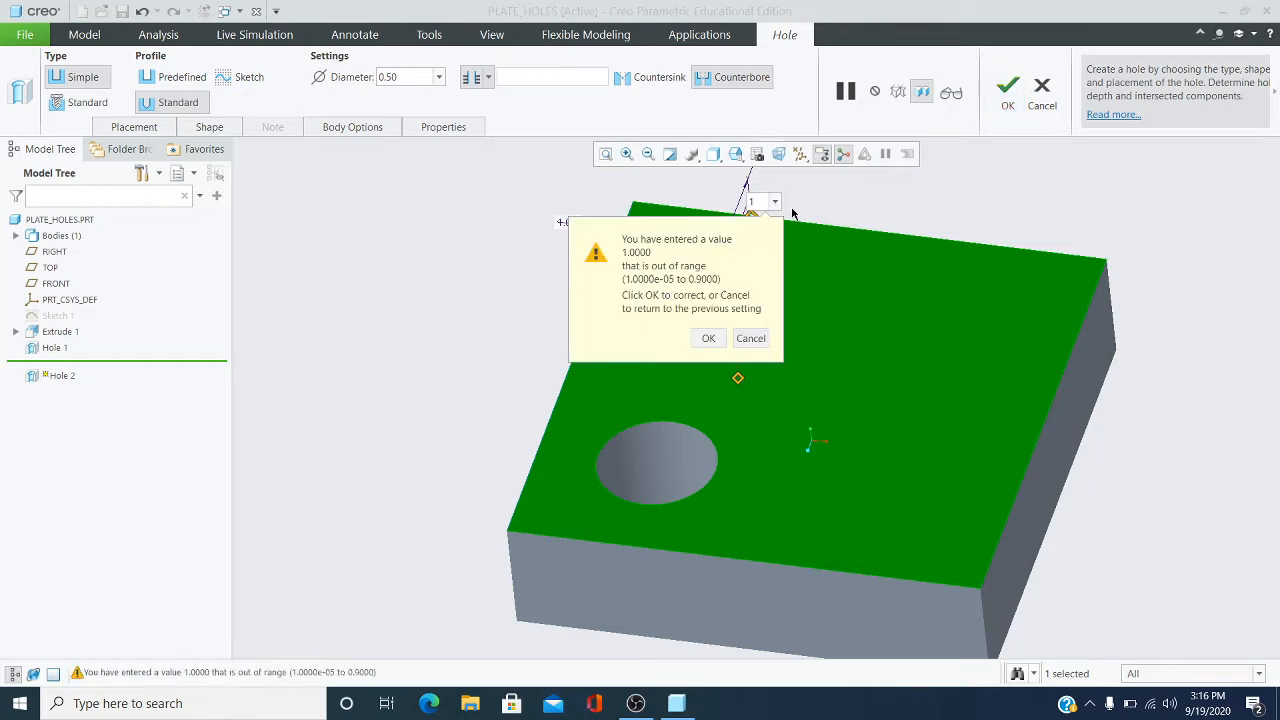
left_click(750, 338)
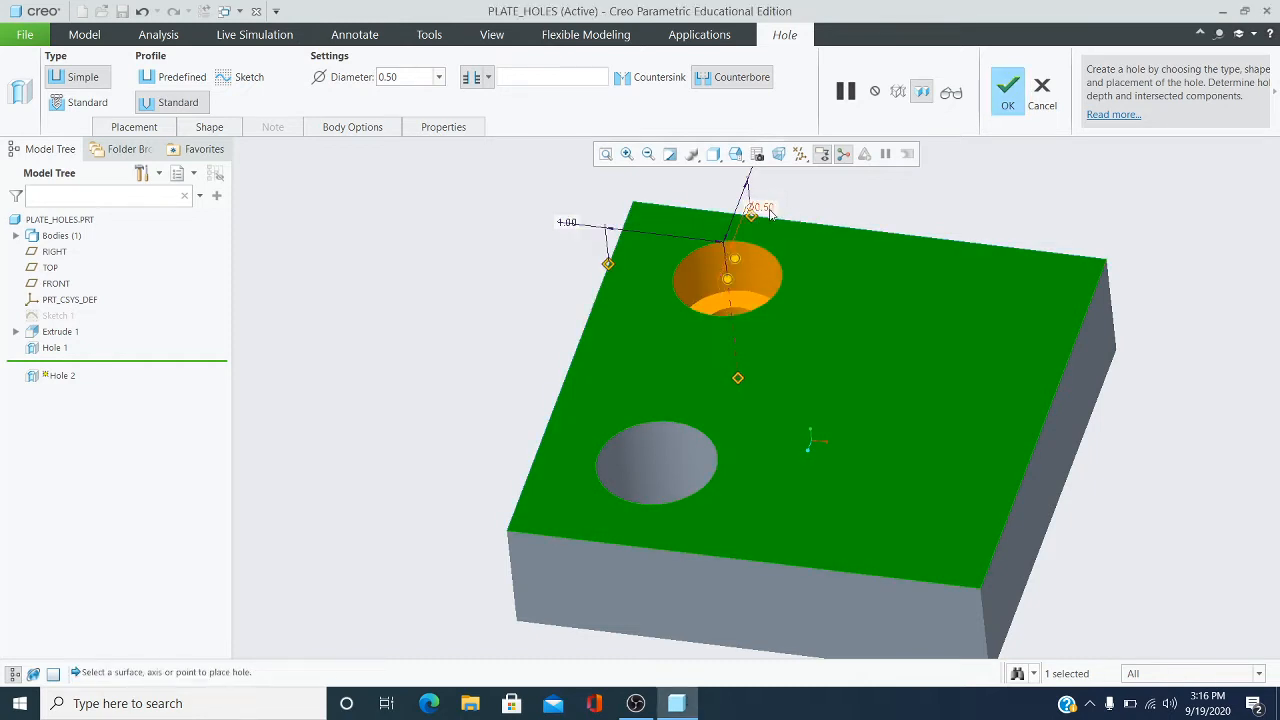
- Set the counterbored hole's distance from the plate's back edge to 1 and complete the hole
scroll(766, 213, "down", 2)
scroll(784, 228, "up", 2)
mouse_move(851, 196)
middle_mouse_down()
mouse_move(840, 165)
mouse_move(829, 217)
mouse_move(832, 190)
mouse_move(845, 218)
middle_mouse_up()
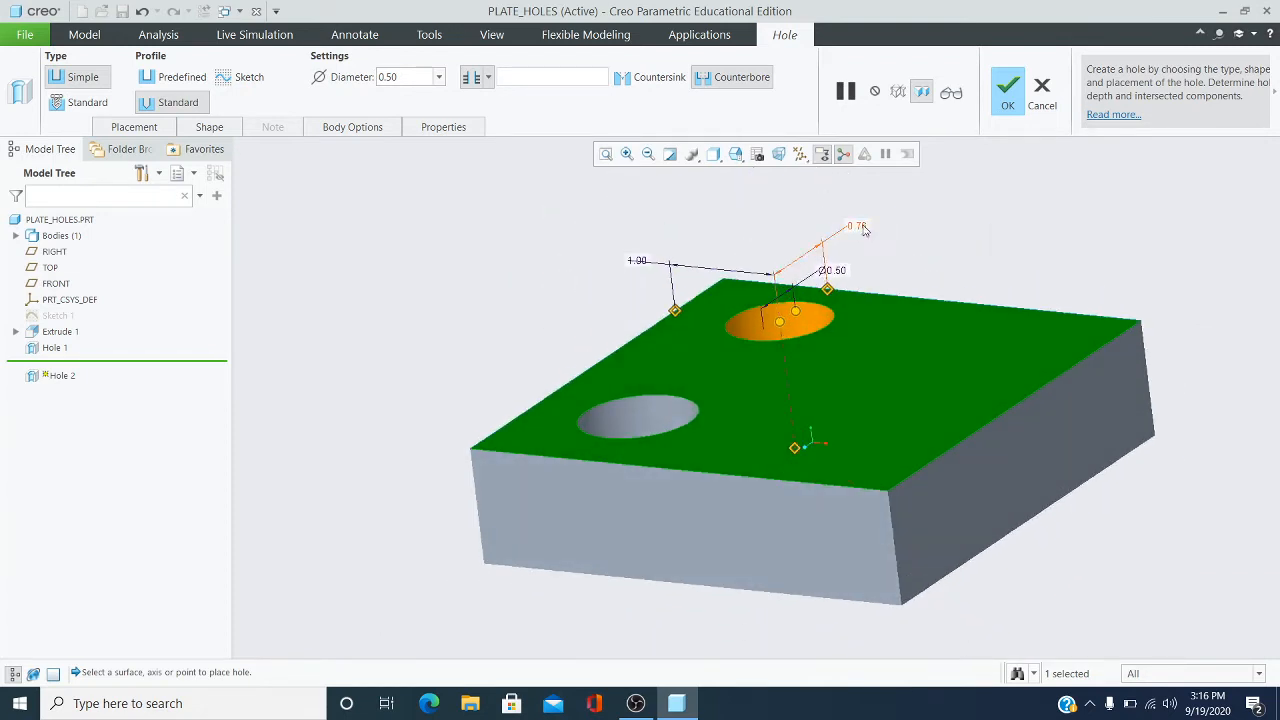
double_click(860, 227)
type("1")
key("Return")
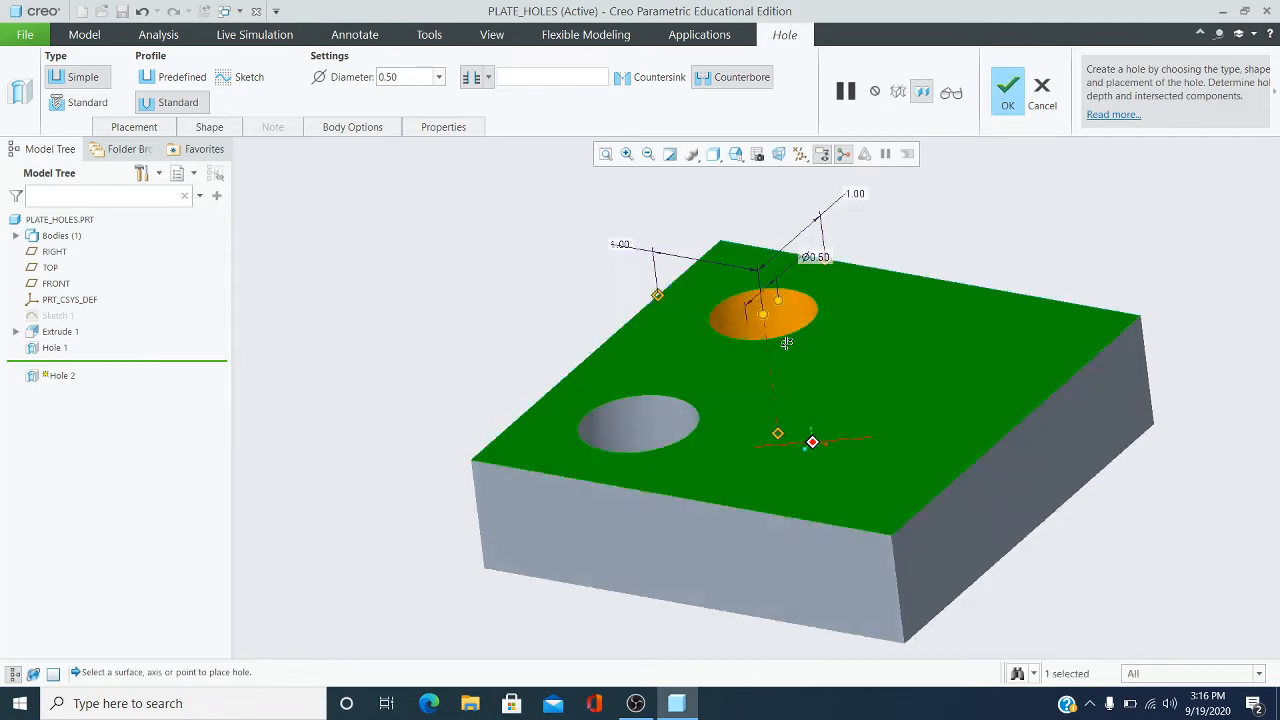
middle_click_drag(795, 366, 785, 288)
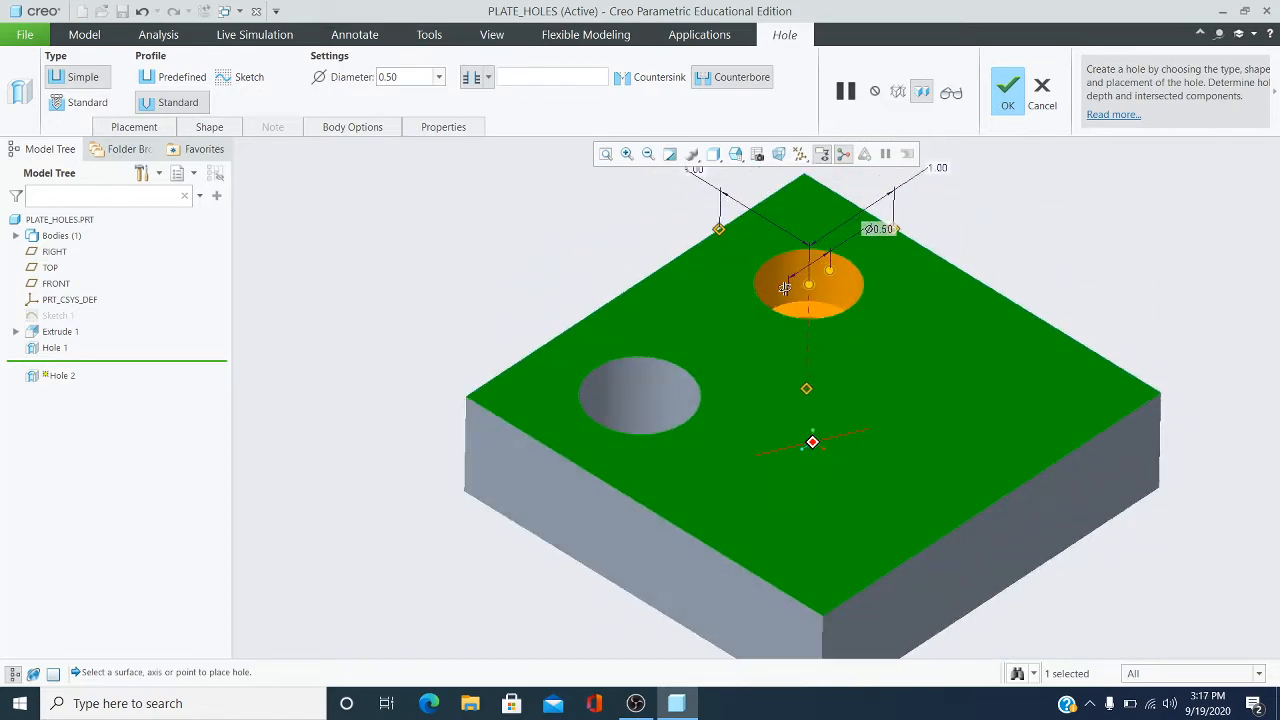
middle_click_drag(673, 249, 665, 227)
scroll(633, 188, "down", 2)
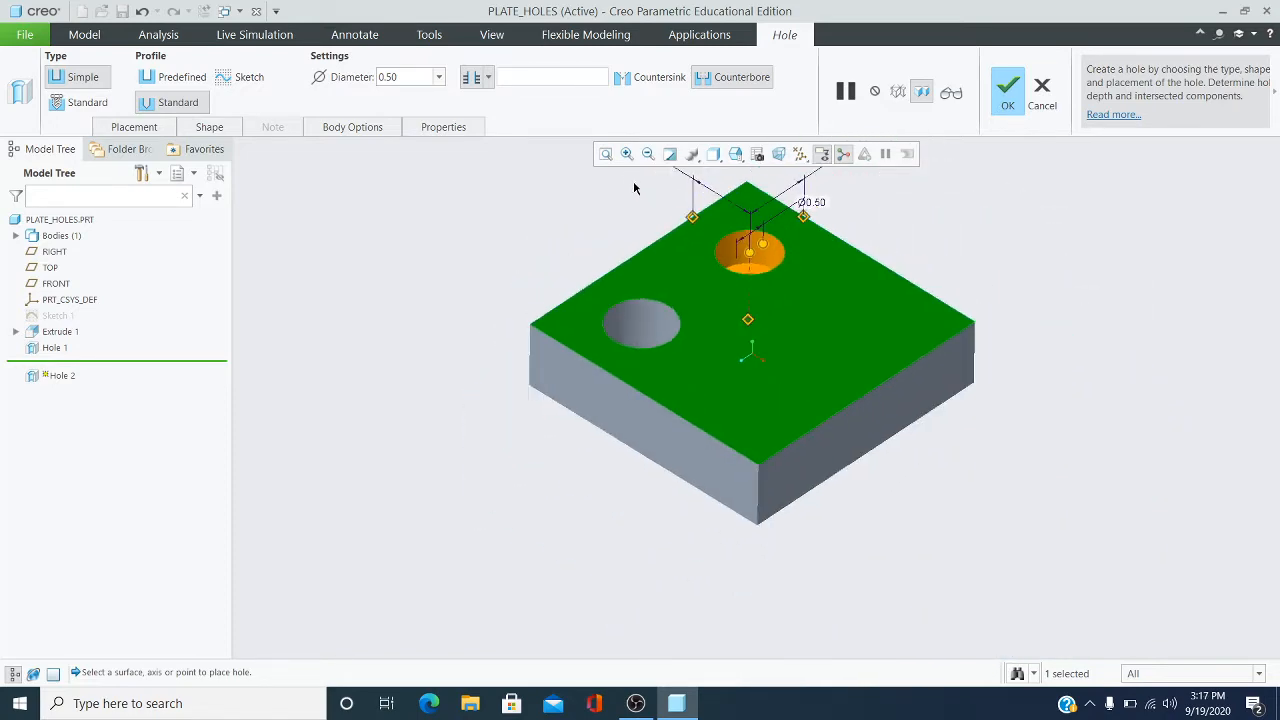
scroll(634, 188, "up", 3)
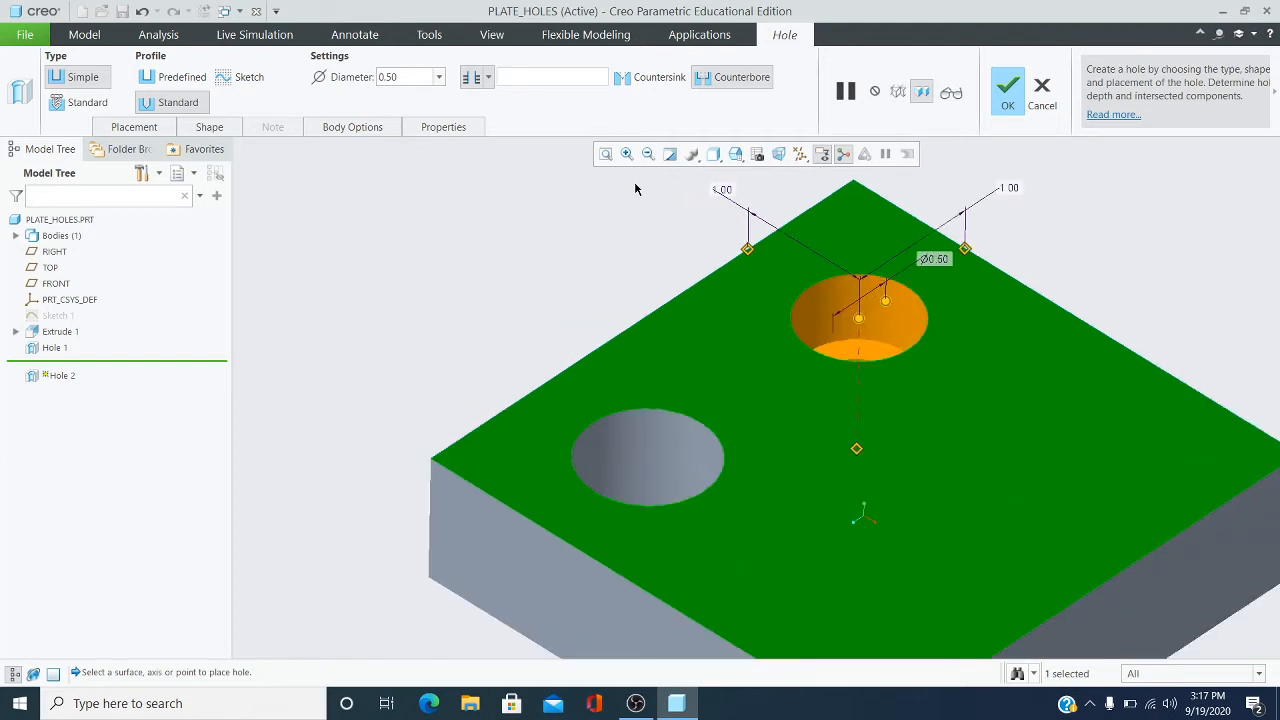
left_click(1008, 106)
- Start a third simple hole with the standard profile, through all depth and a countersink
middle_click_drag(930, 300, 927, 480)
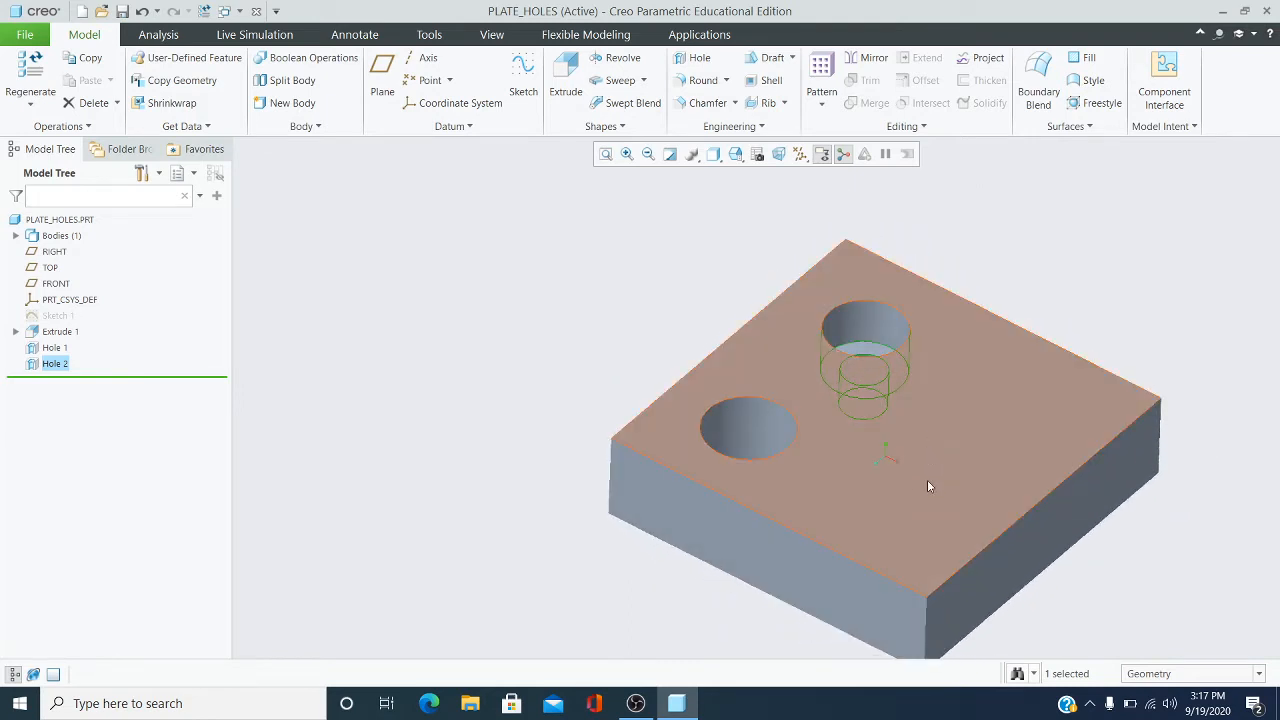
scroll(929, 515, "up", 3)
scroll(931, 548, "down", 2)
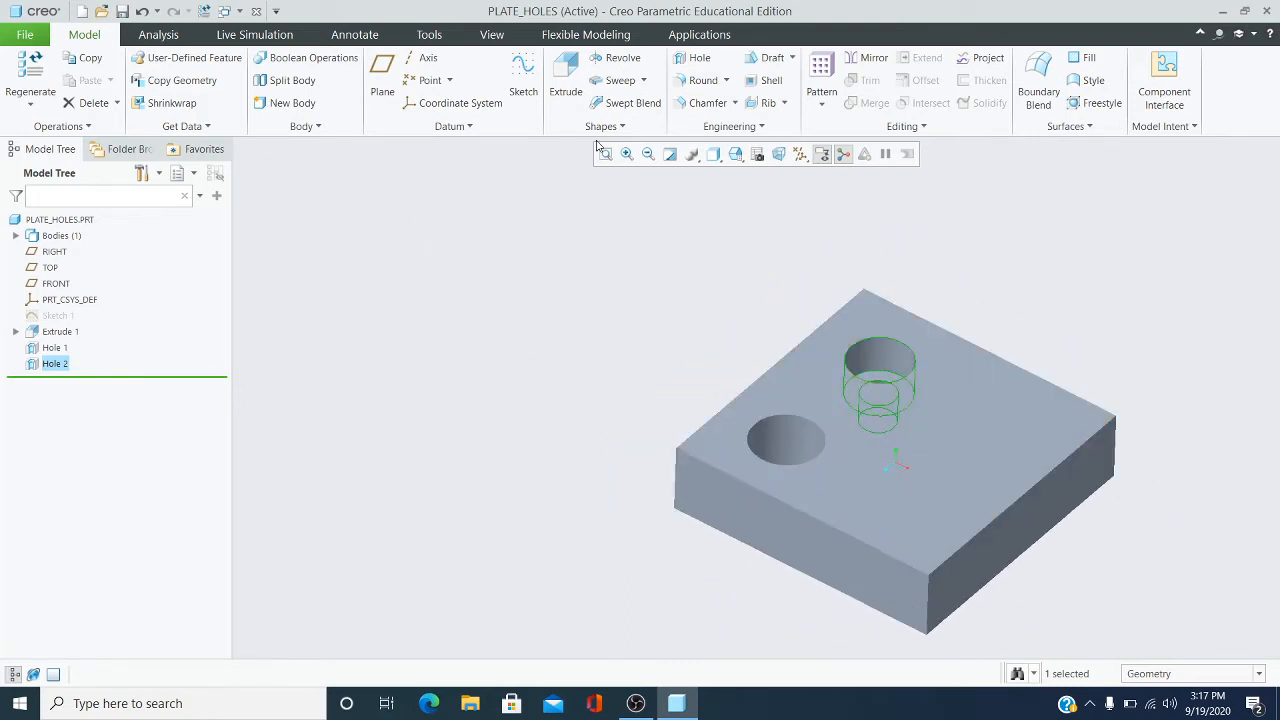
left_click(698, 62)
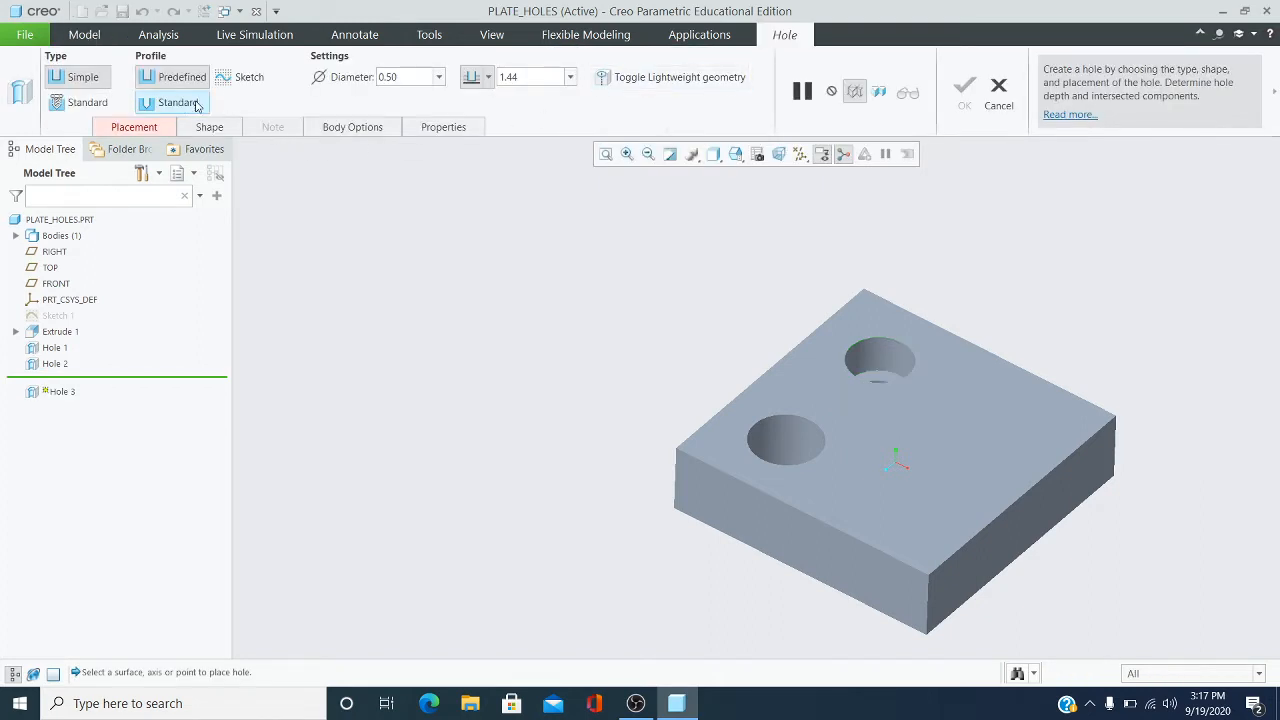
left_click(178, 103)
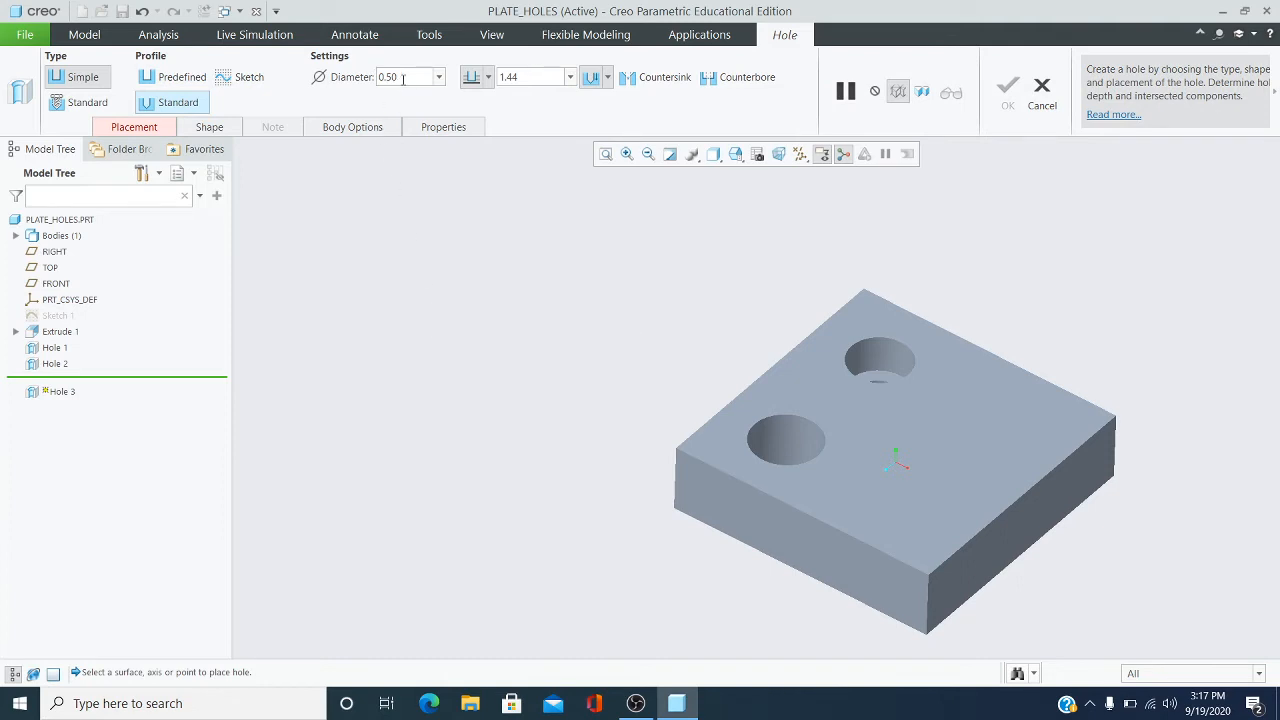
left_click(488, 77)
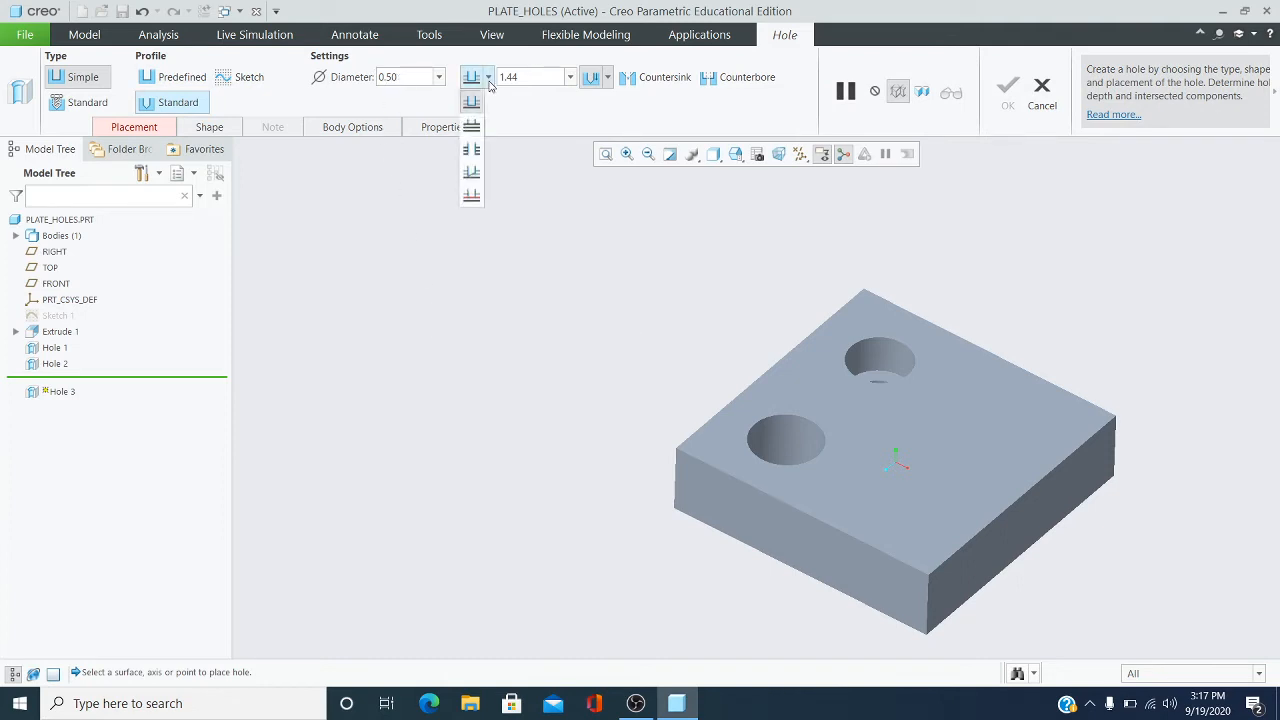
left_click(471, 151)
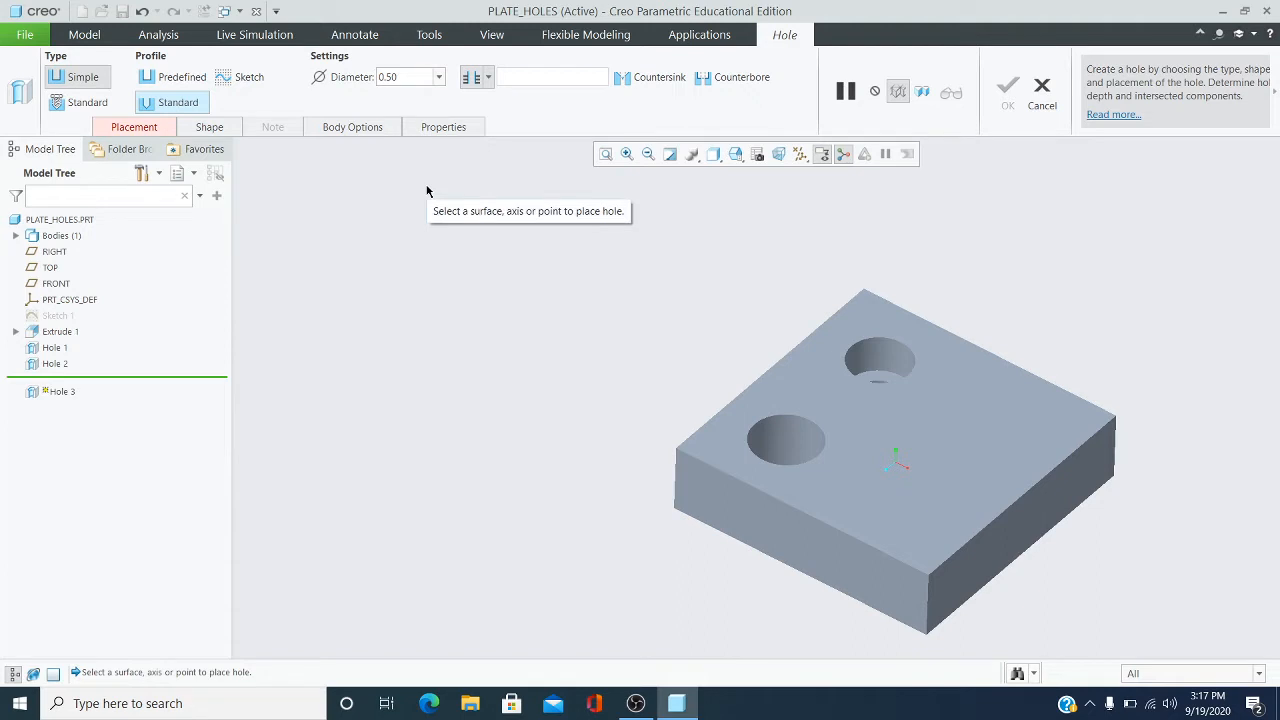
left_click(657, 80)
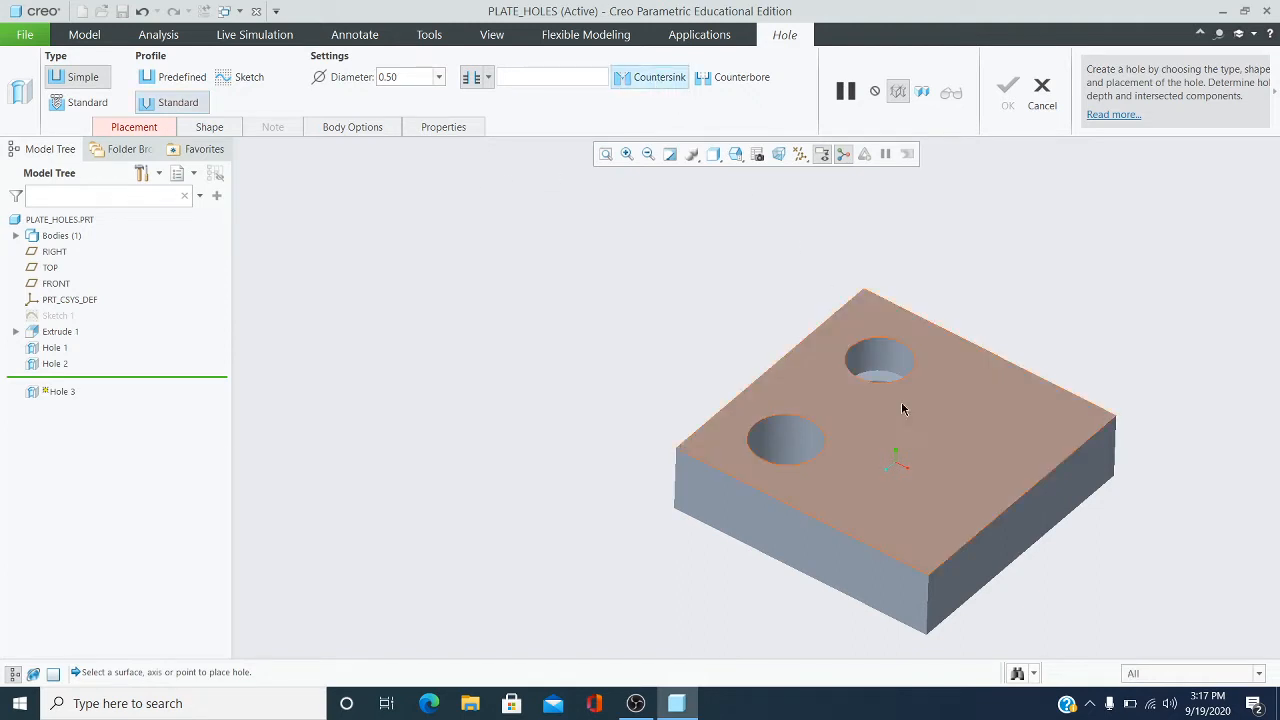
- Place the countersunk hole on the top face near the front-right corner, with its first offset reference 1 from the plate's right edge
left_click(911, 510)
scroll(960, 630, "up", 2)
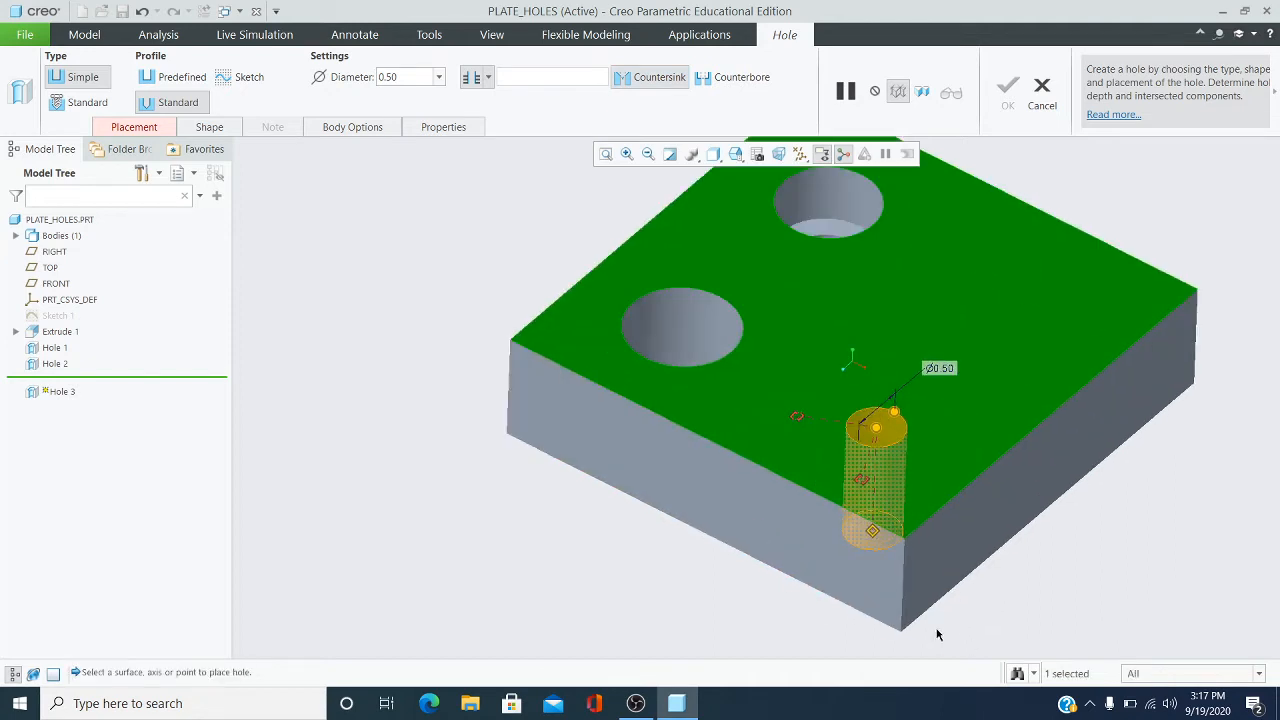
scroll(866, 626, "up", 2)
scroll(815, 606, "up", 1)
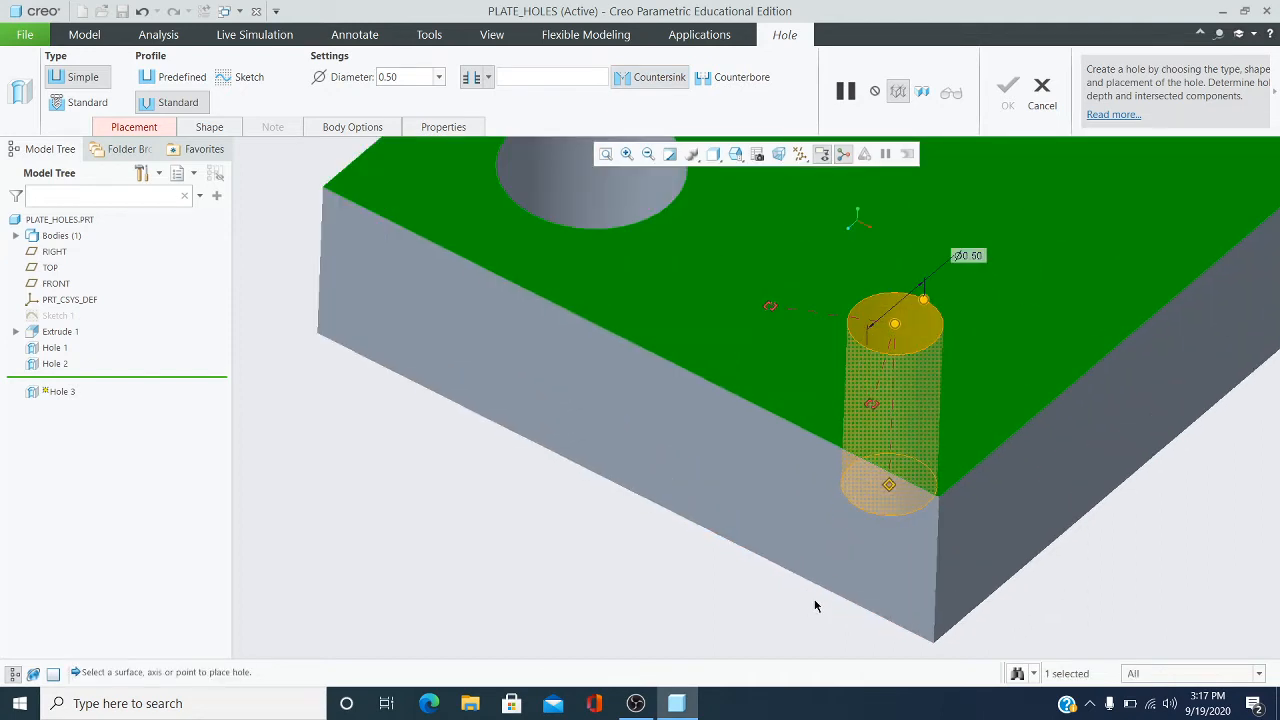
scroll(815, 606, "down", 2)
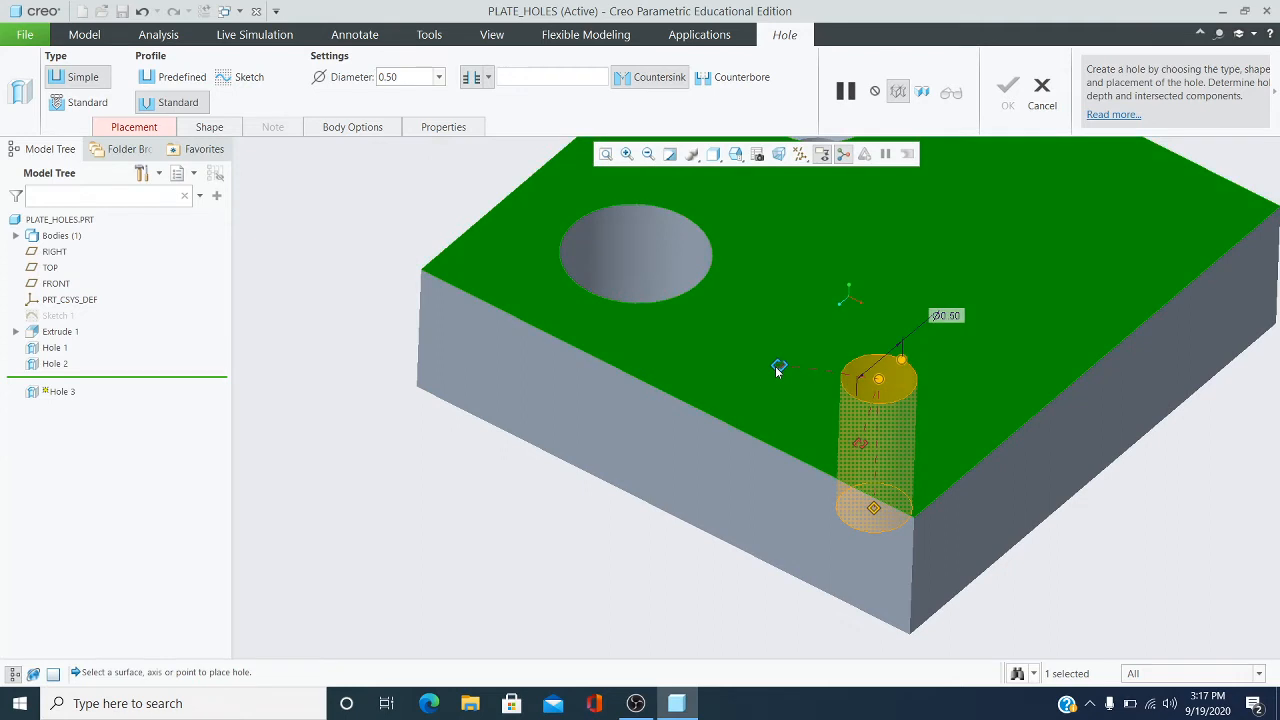
left_click_drag(778, 370, 996, 448)
double_click(1057, 426)
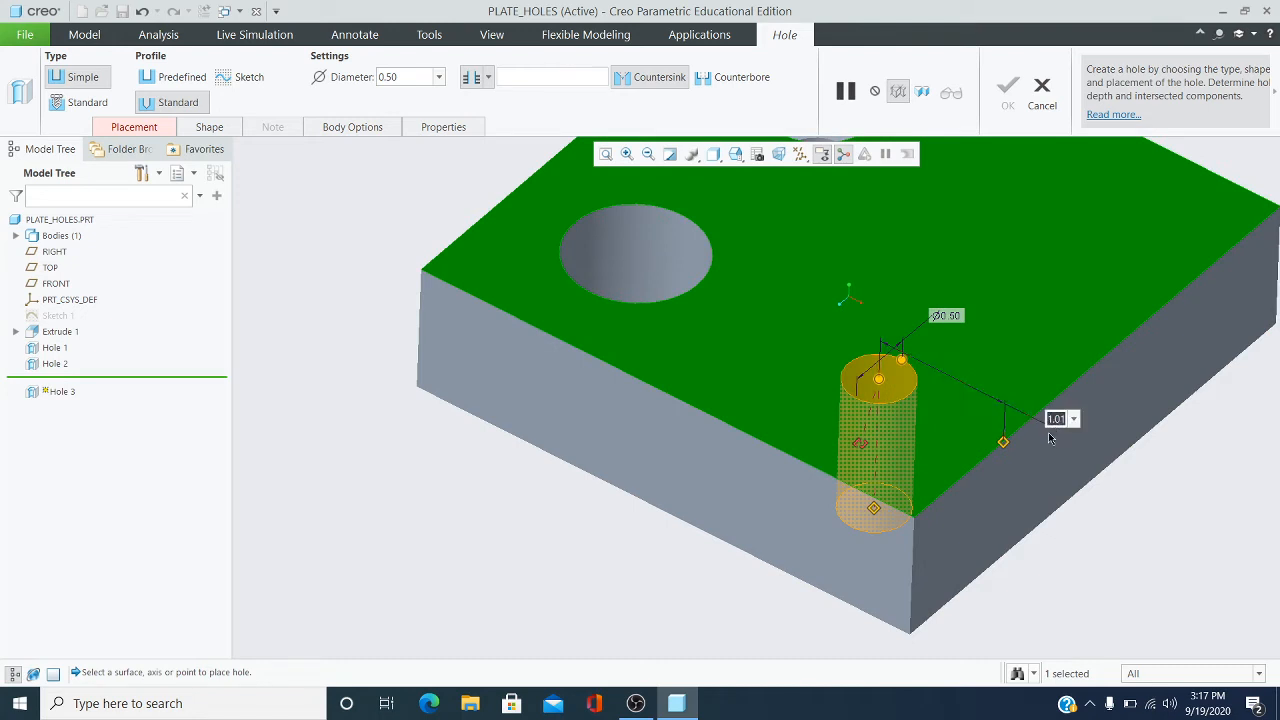
type("1")
key("Return")
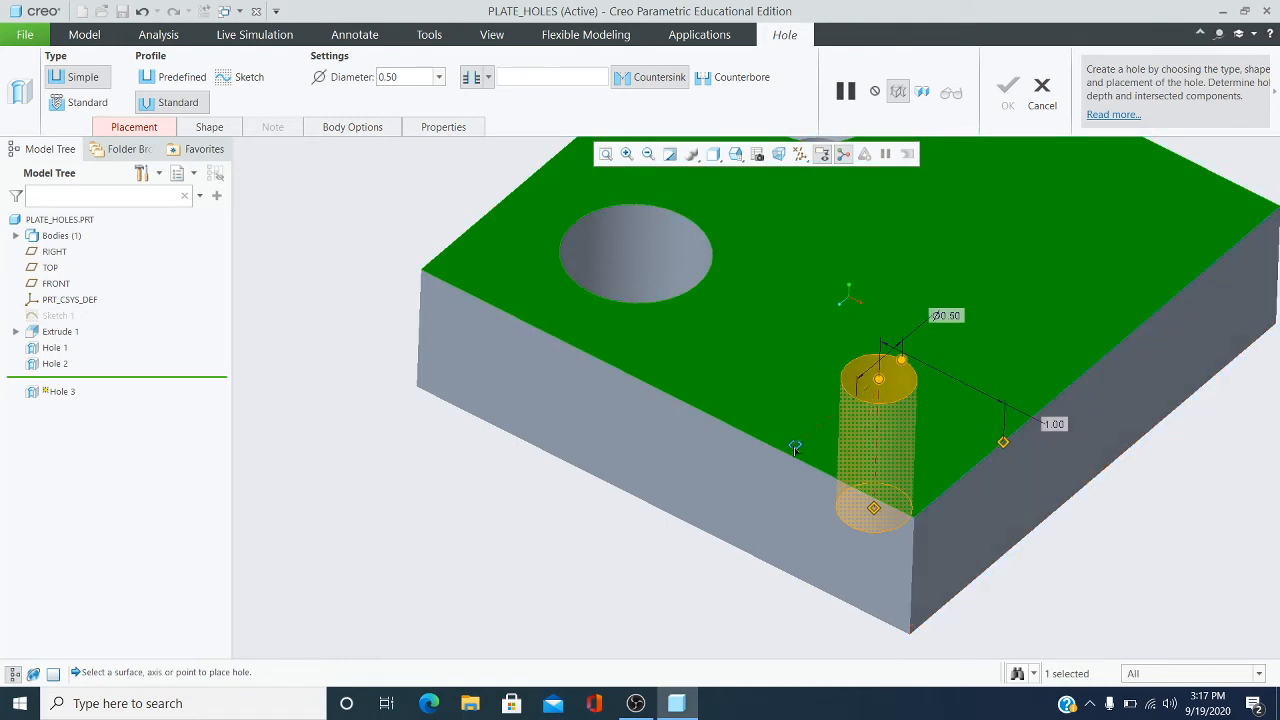
- Attach the countersunk hole's second offset reference to the plate's front edge and set that distance to 1
left_click_drag(795, 450, 787, 450)
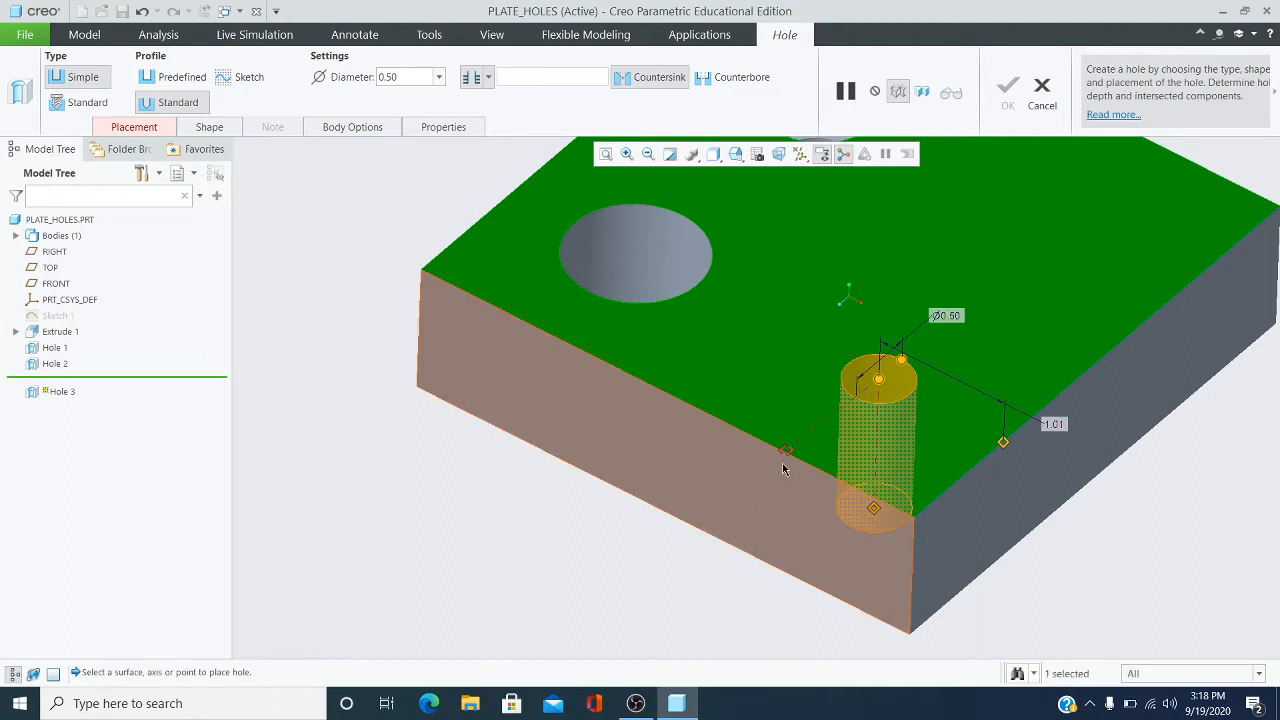
mouse_move(786, 451)
left_mouse_down()
mouse_move(758, 460)
mouse_move(787, 455)
left_mouse_up()
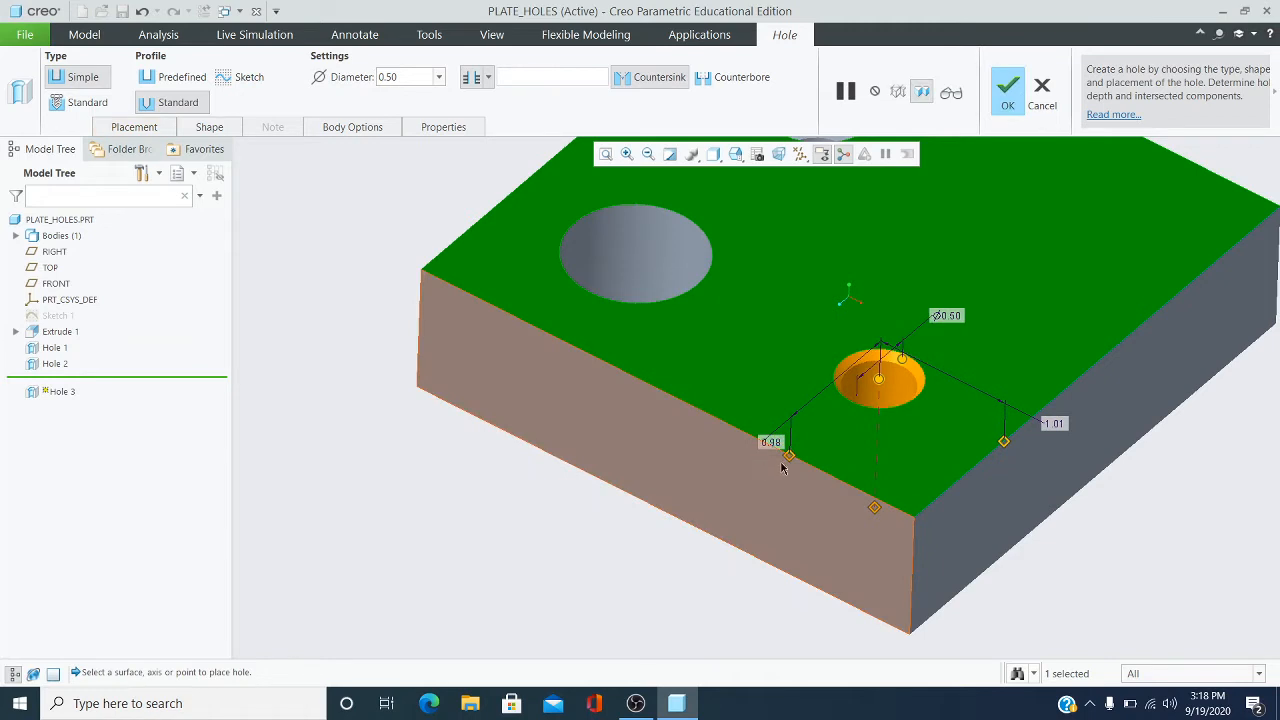
double_click(773, 443)
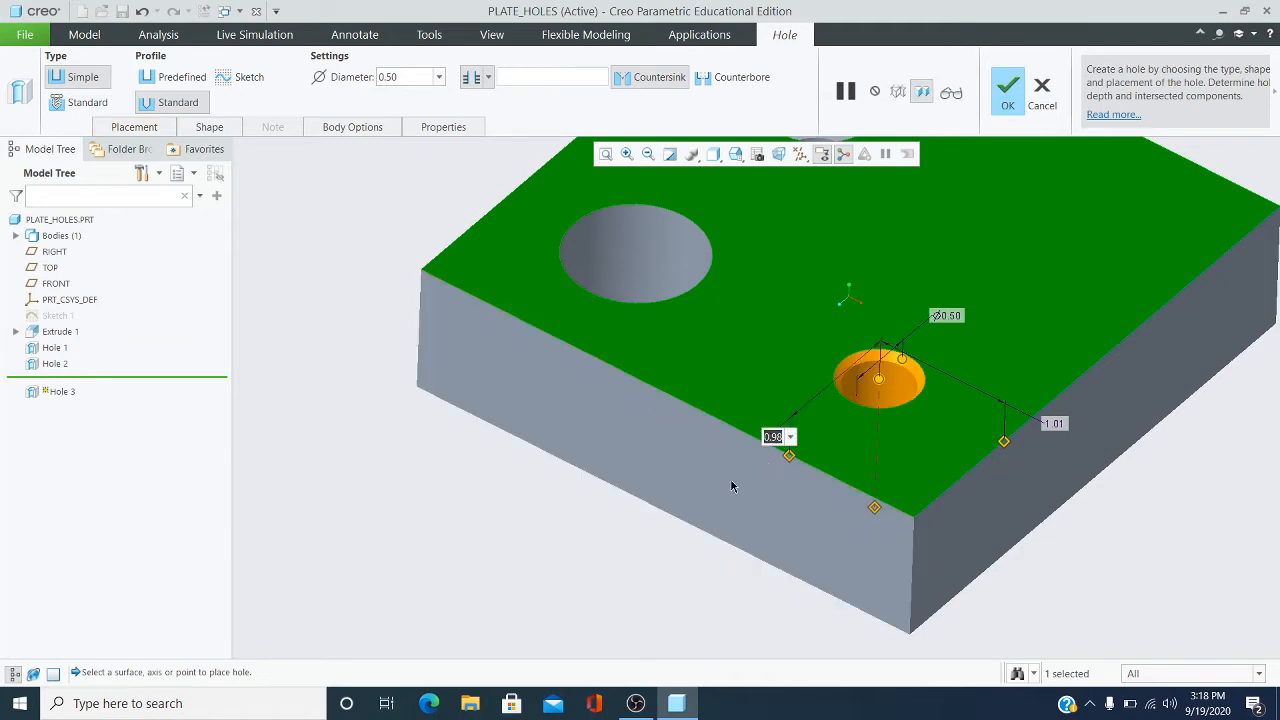
type("1")
key("Return")
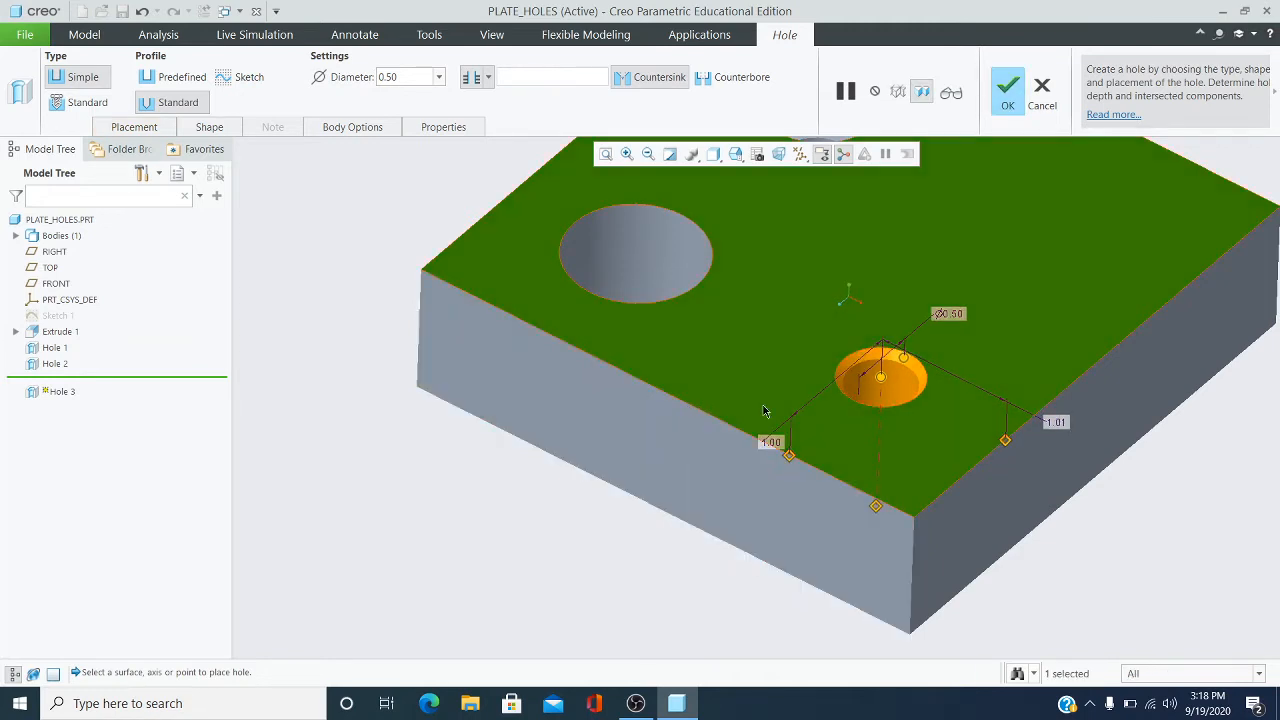
scroll(834, 372, "up", 2)
scroll(942, 227, "down", 3)
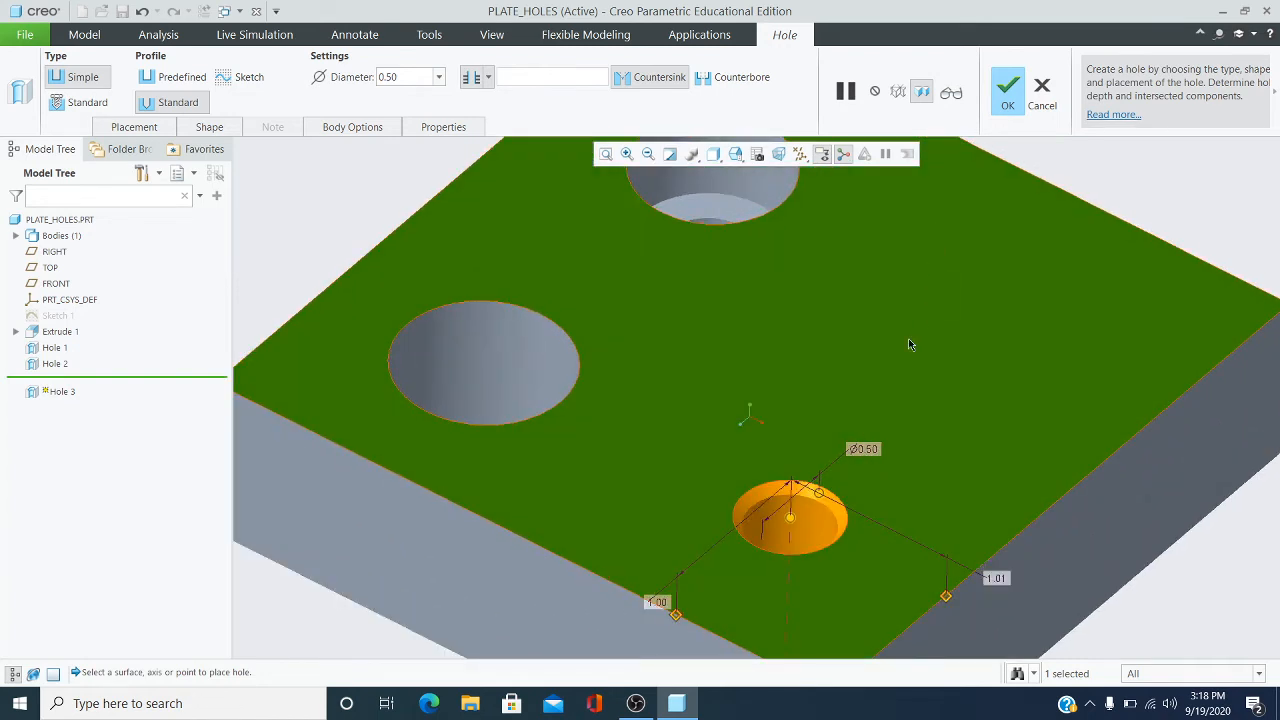
scroll(833, 489, "up", 2)
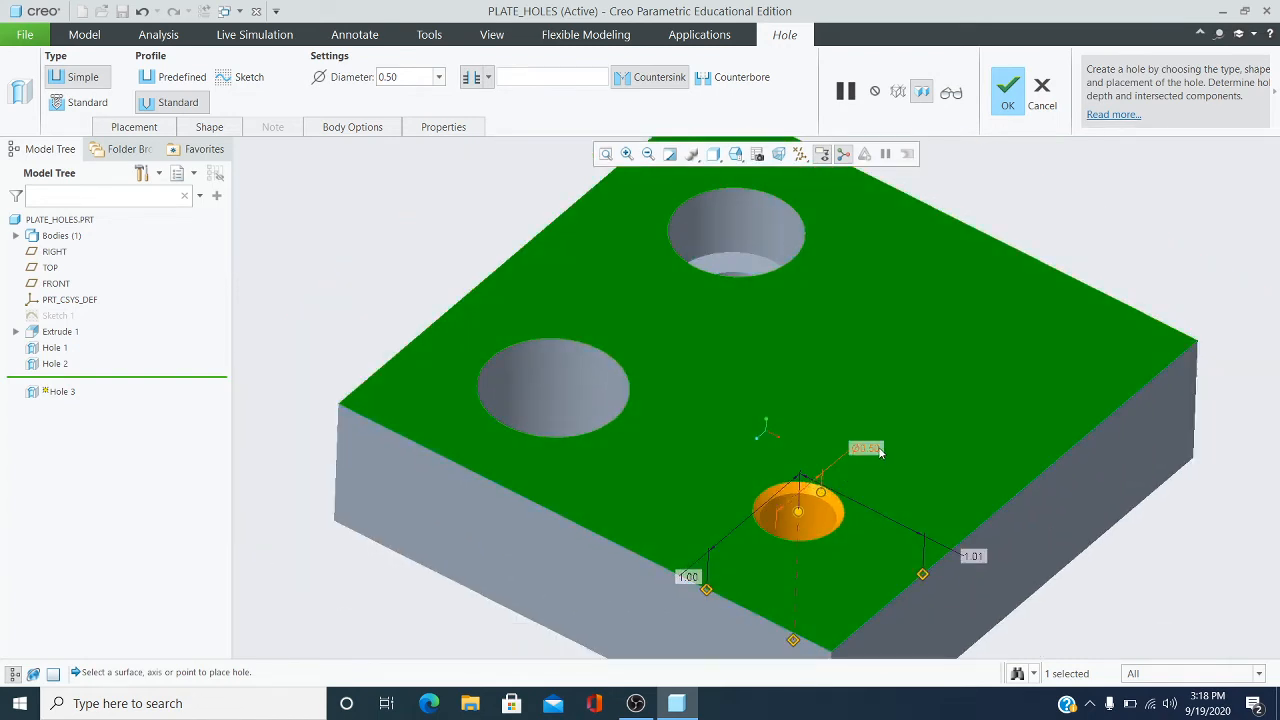
- Try to change the placed countersunk hole's diameter to 1
double_click(877, 450)
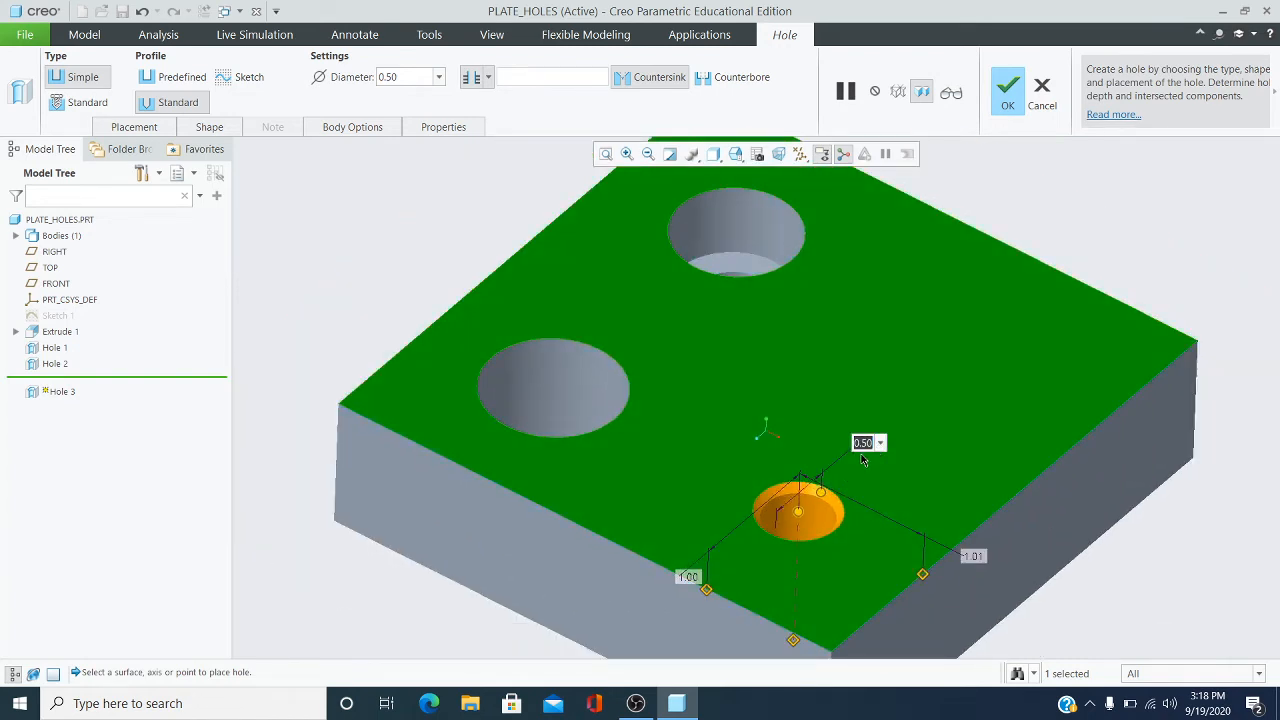
type("1")
key("Return")
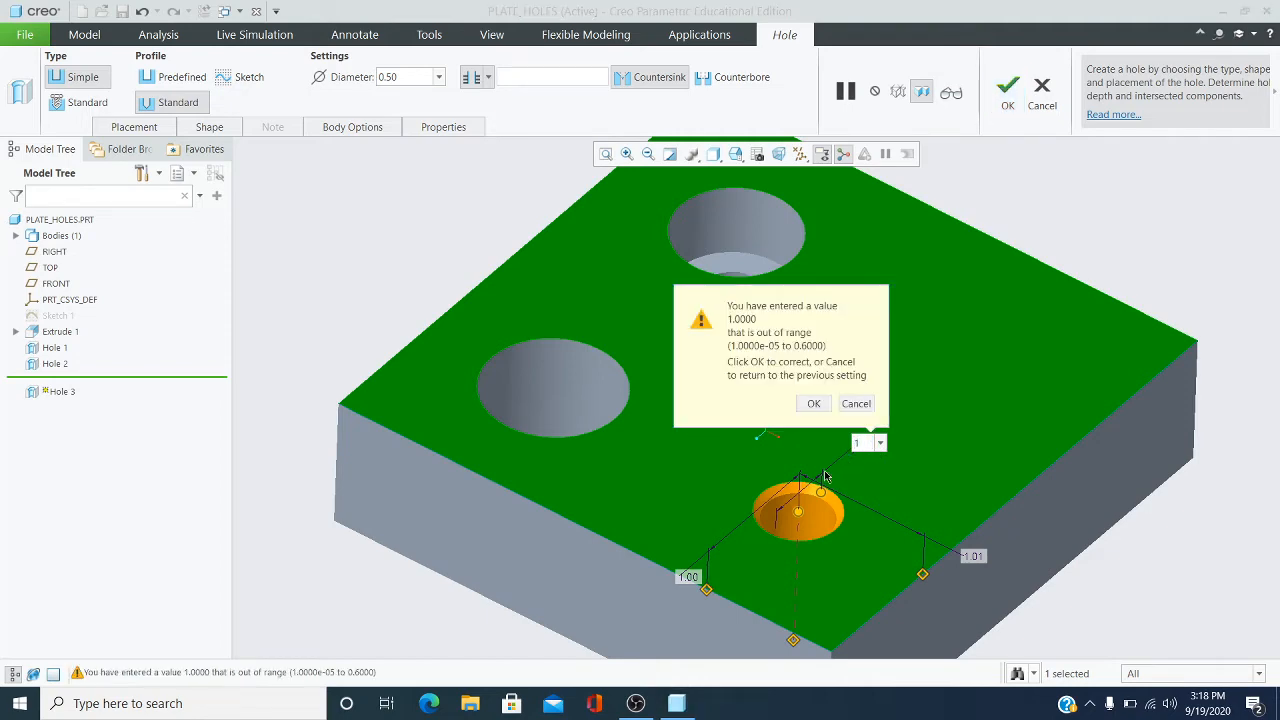
left_click(855, 403)
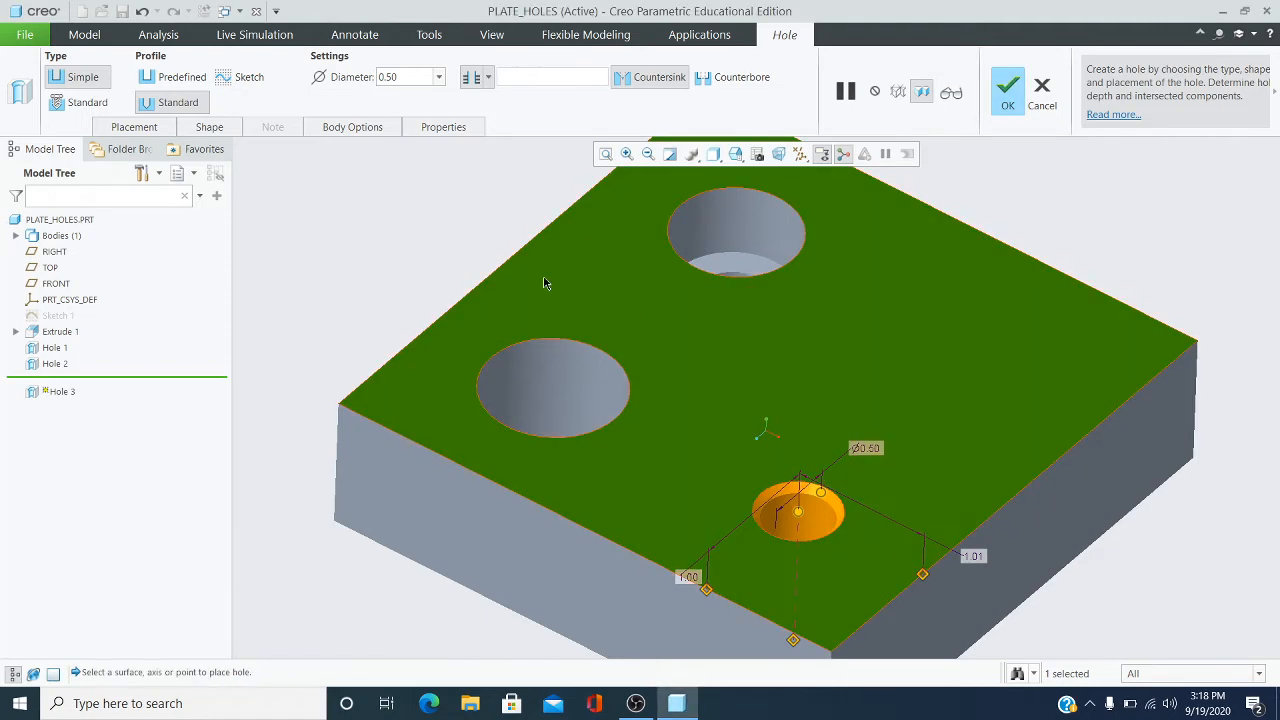
middle_click_drag(725, 440, 718, 452)
middle_click_drag(685, 435, 718, 419)
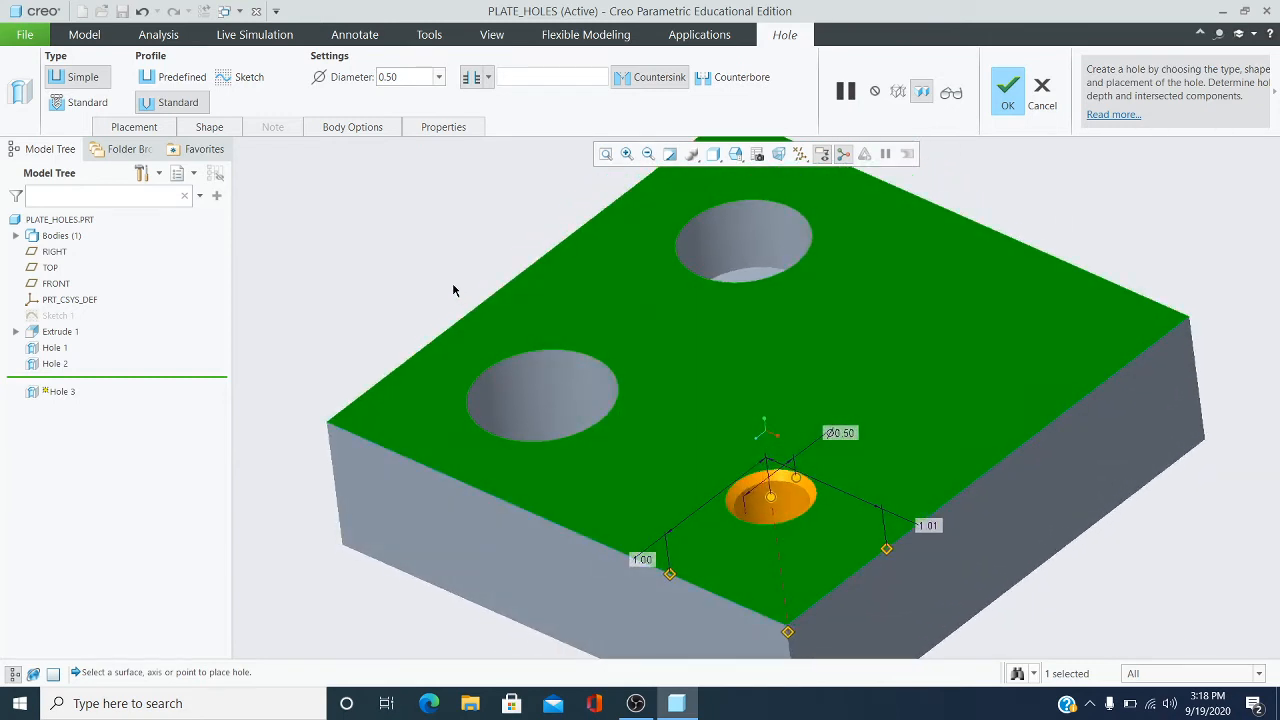
- Undo the countersunk hole's offset references and its placement on the top face
left_click(142, 14)
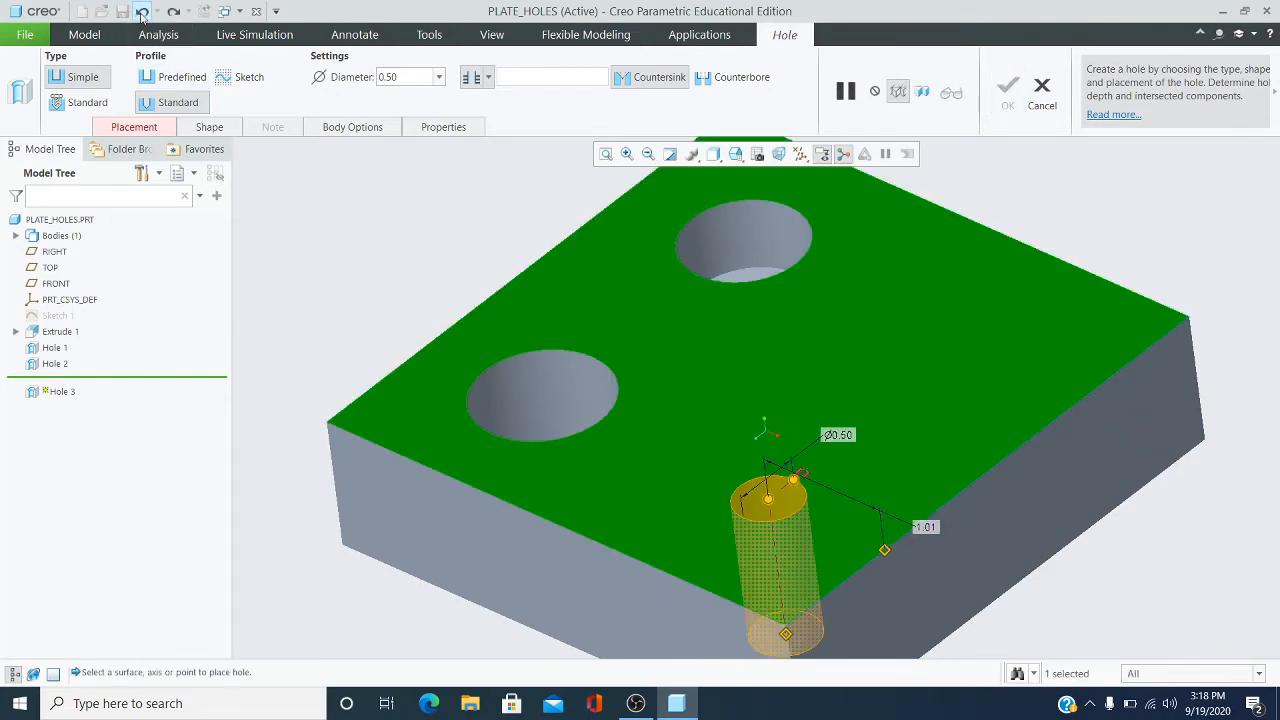
left_click(142, 14)
left_click(142, 14)
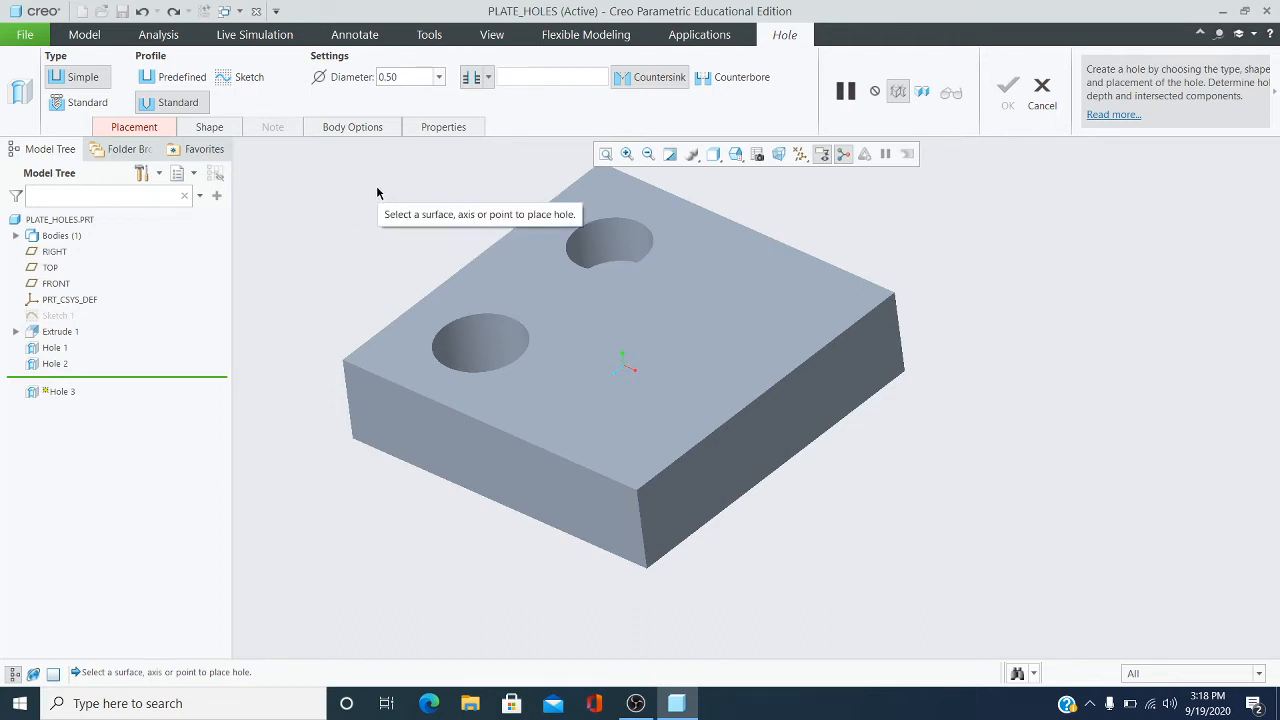
- Try to set the countersunk hole's diameter to 1 before placing it
double_click(401, 77)
type("1")
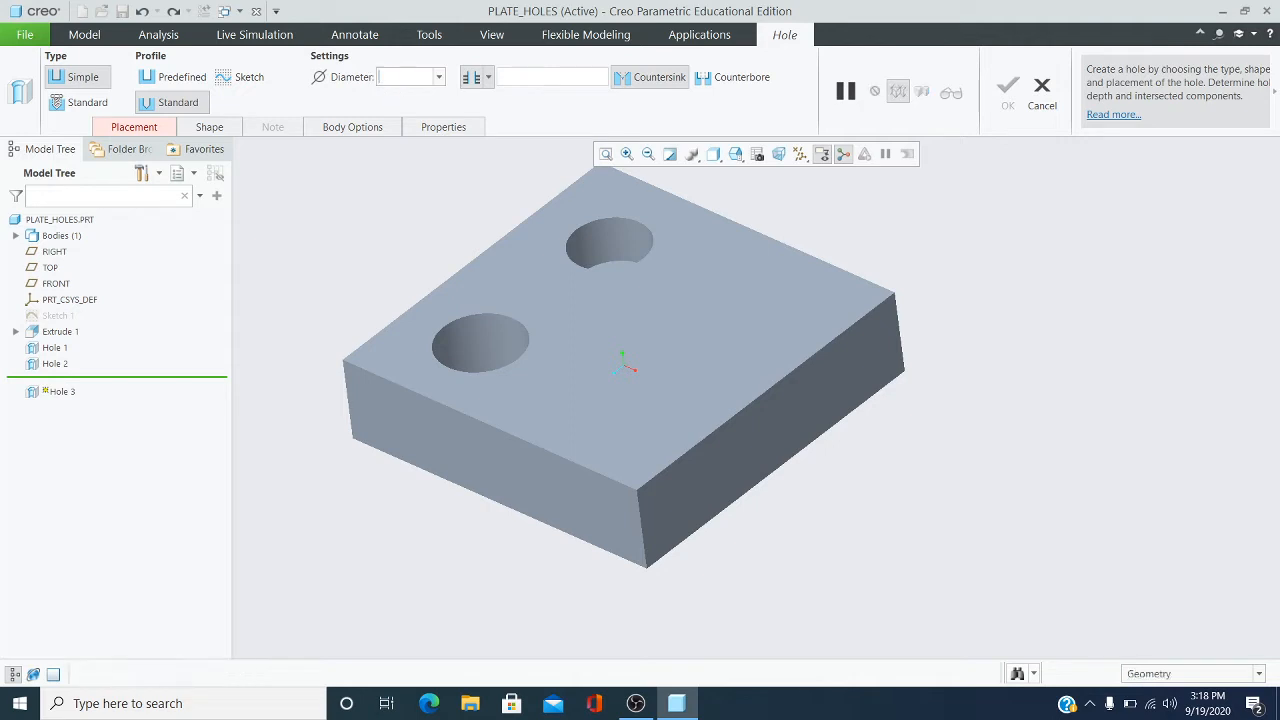
key("Return")
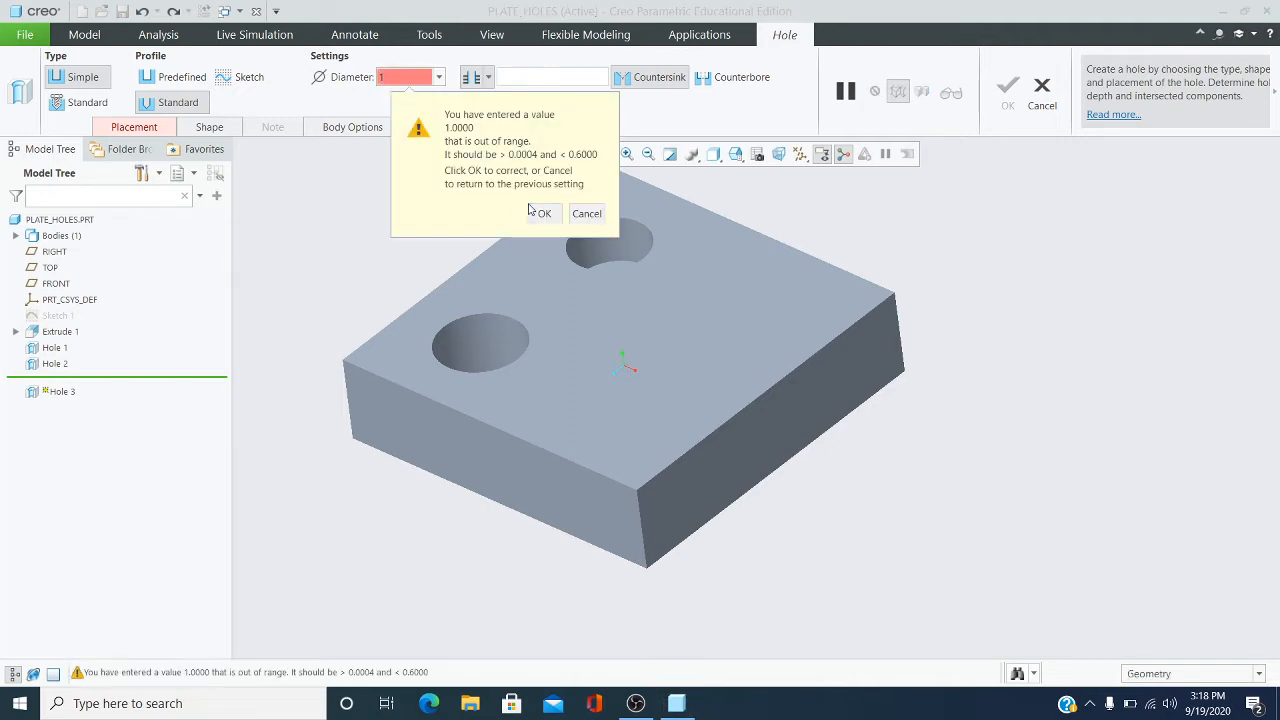
left_click(587, 214)
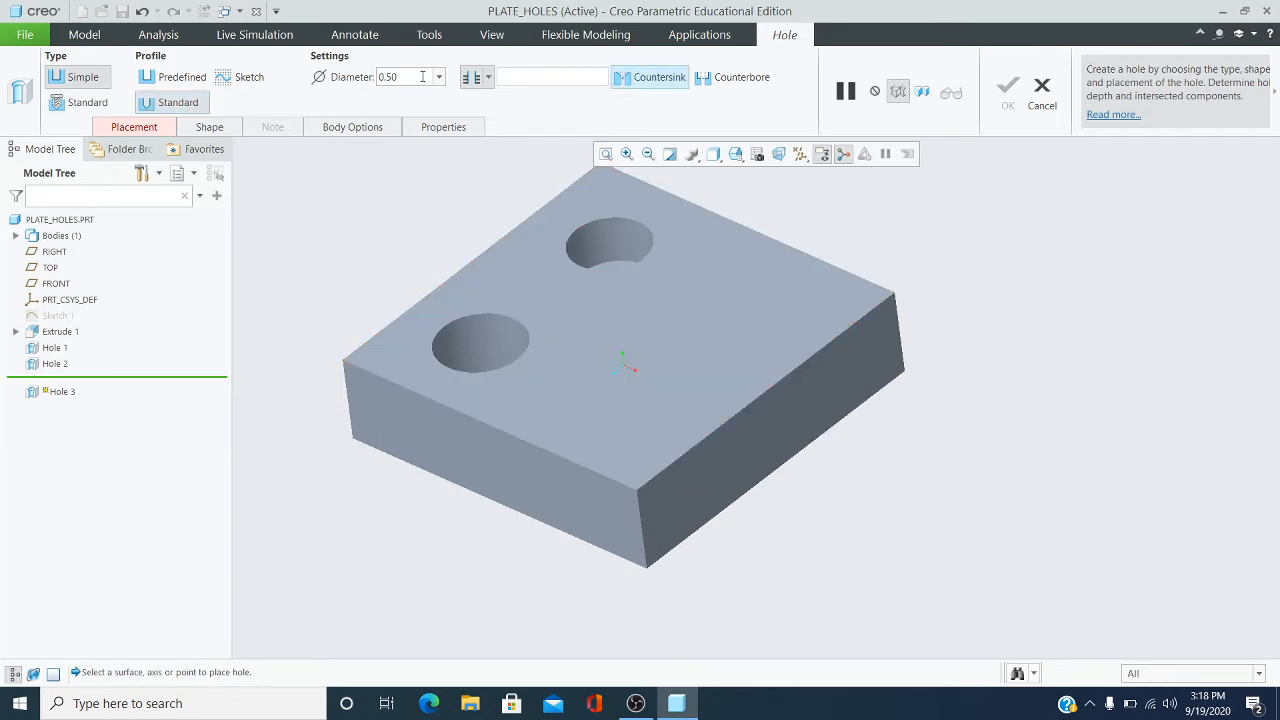
- Place the hole on the top face near the front-right corner, with its first offset reference 1 from the plate's front edge
left_click(636, 415)
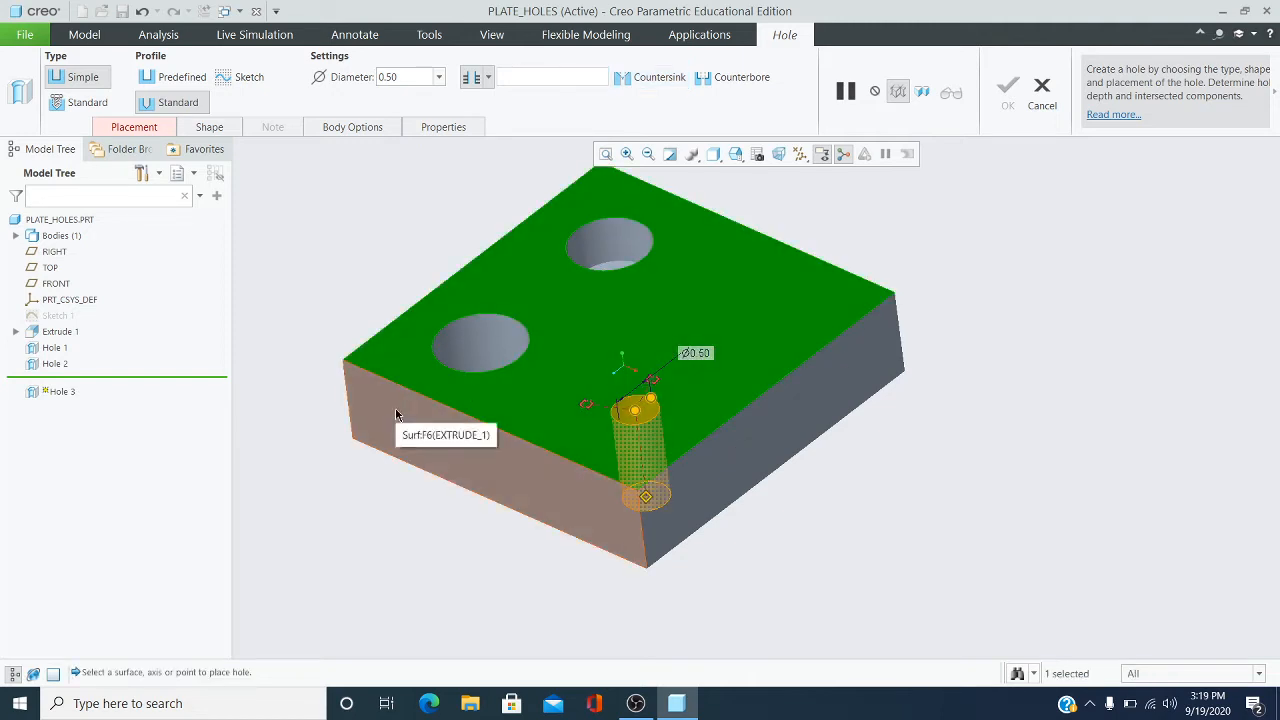
scroll(623, 413, "down", 3)
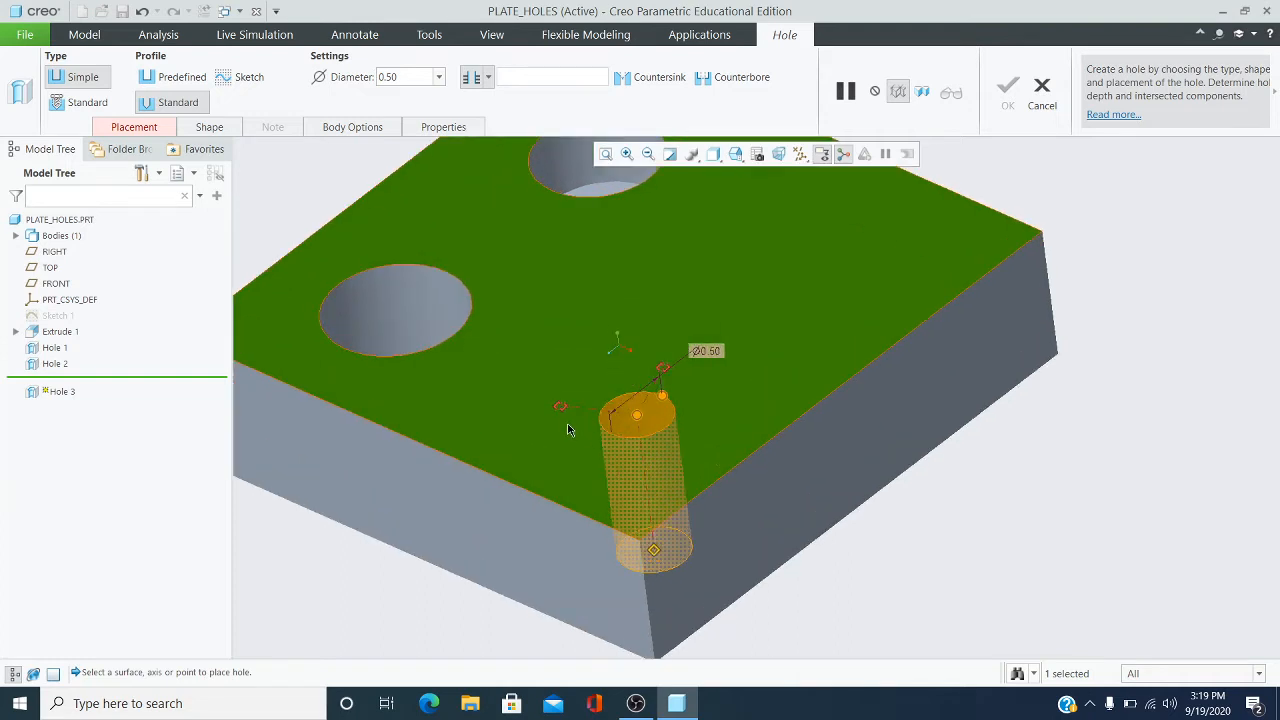
left_click_drag(560, 407, 548, 524)
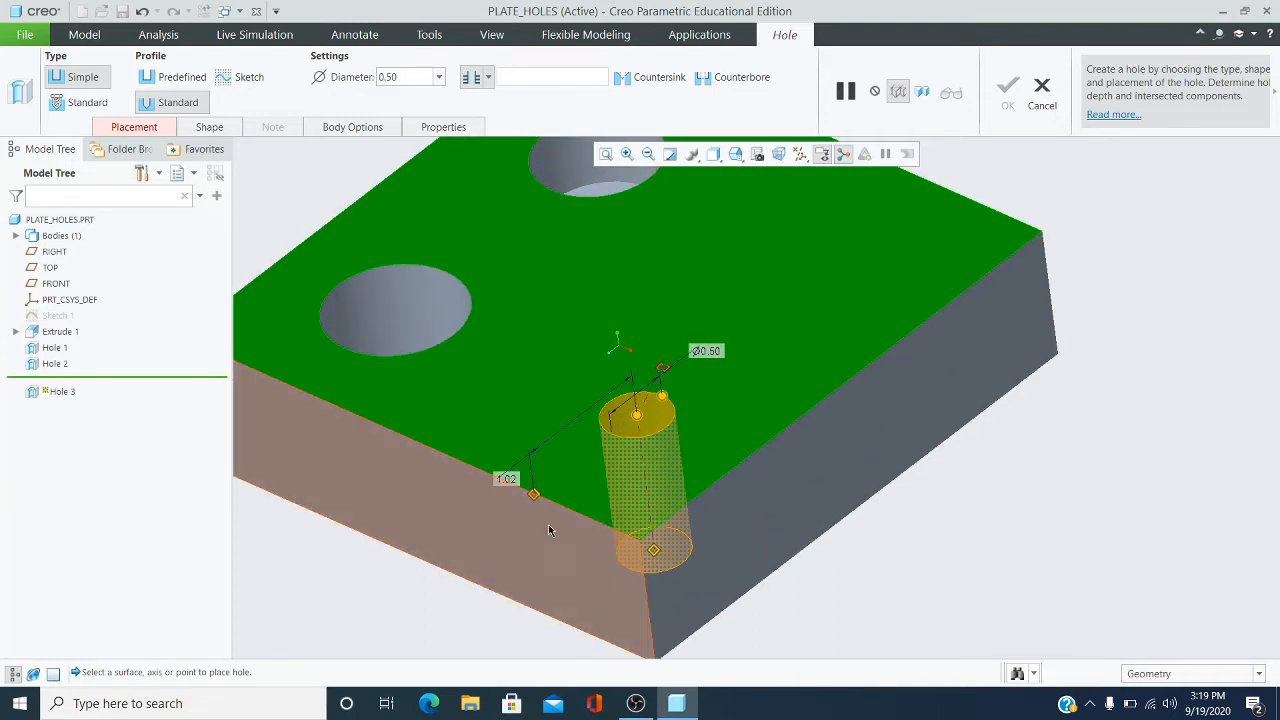
left_click(507, 487)
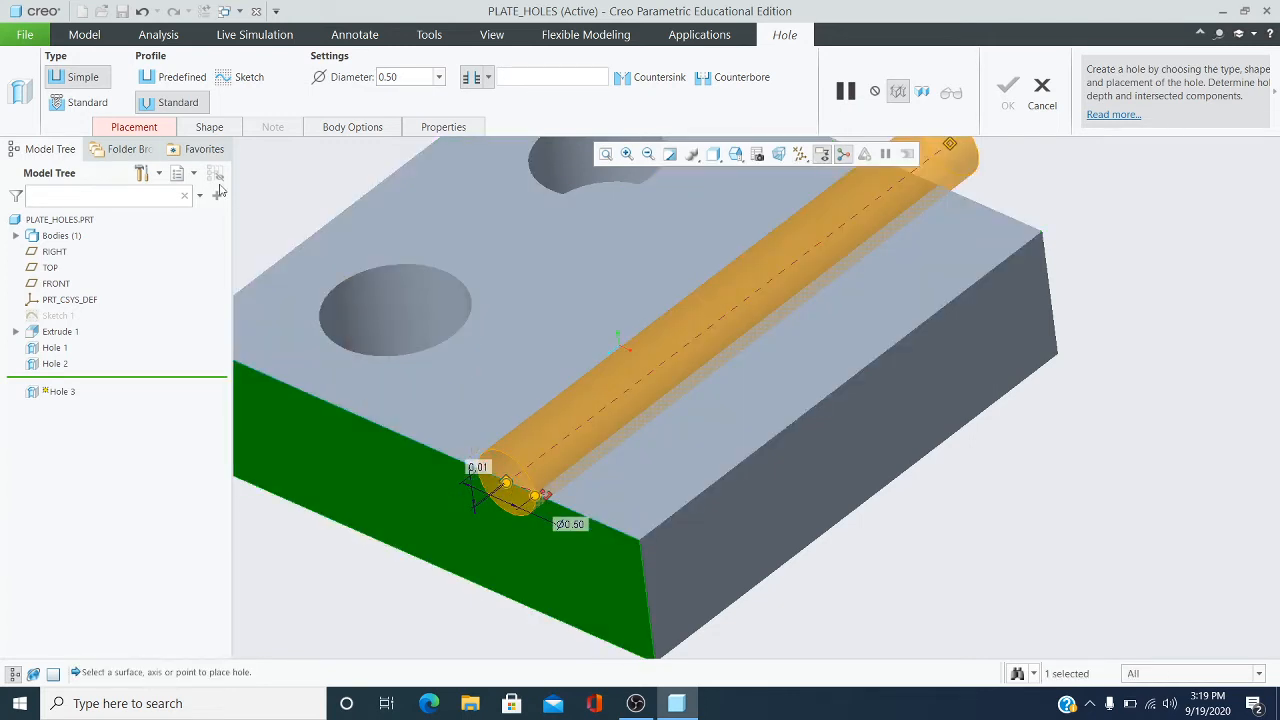
left_click(141, 11)
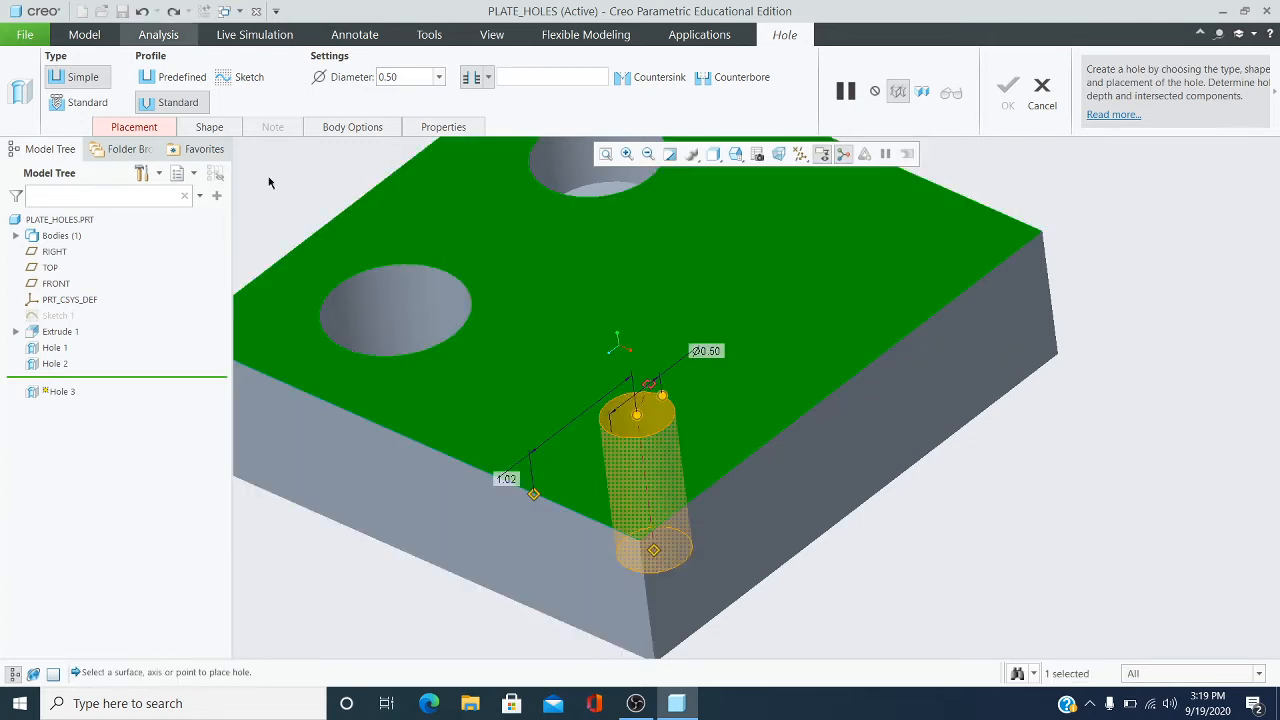
double_click(511, 481)
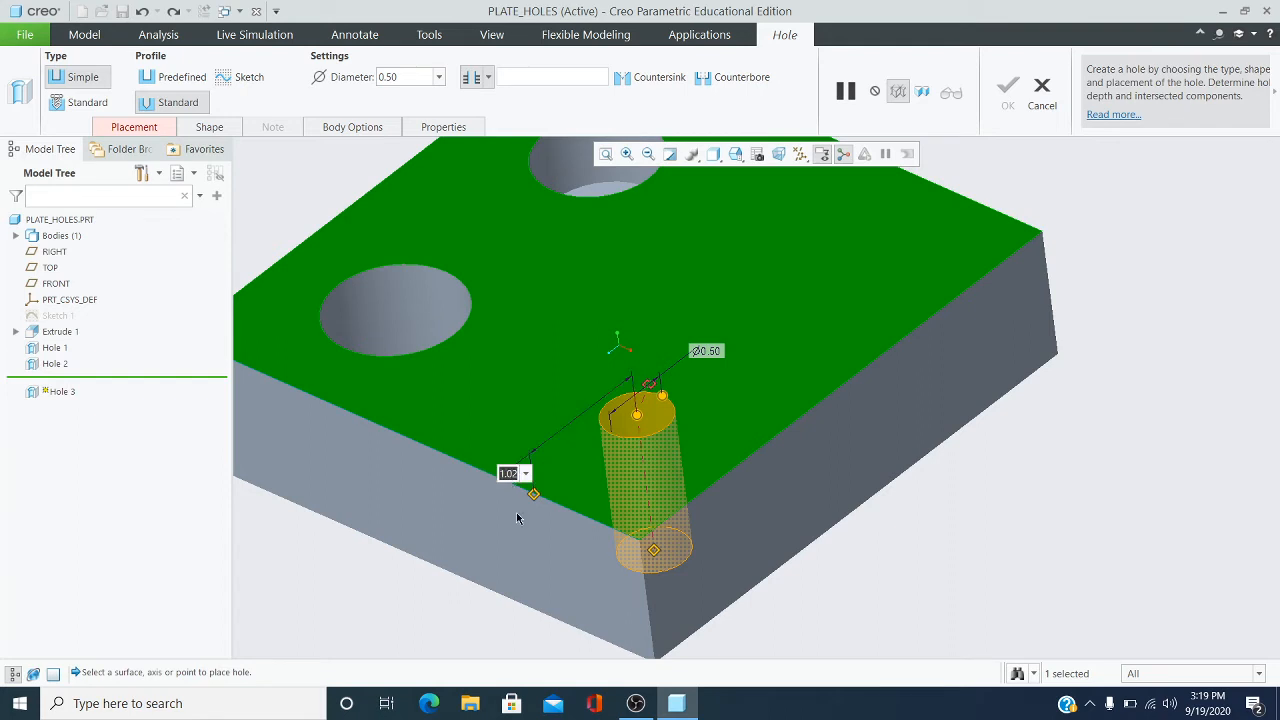
type("1")
key("Return")
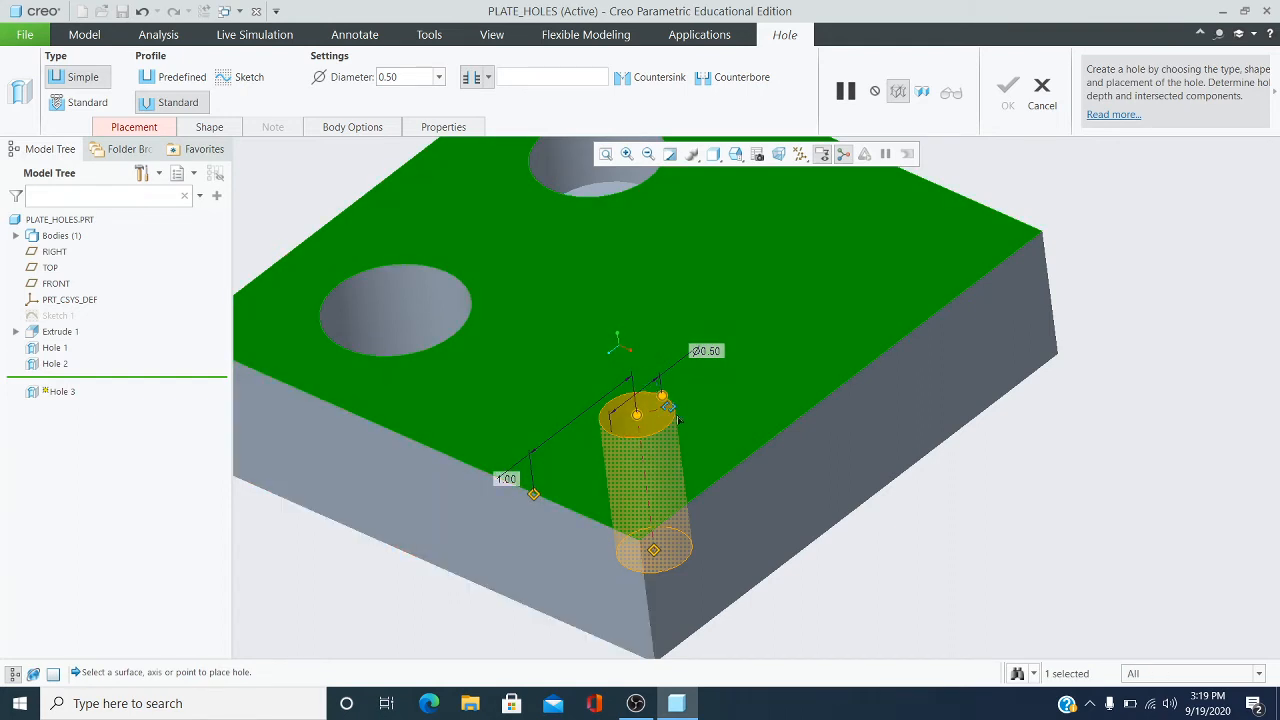
- Attach the hole's second offset reference to the plate's right edge and set that distance to 1
left_click_drag(737, 472, 738, 468)
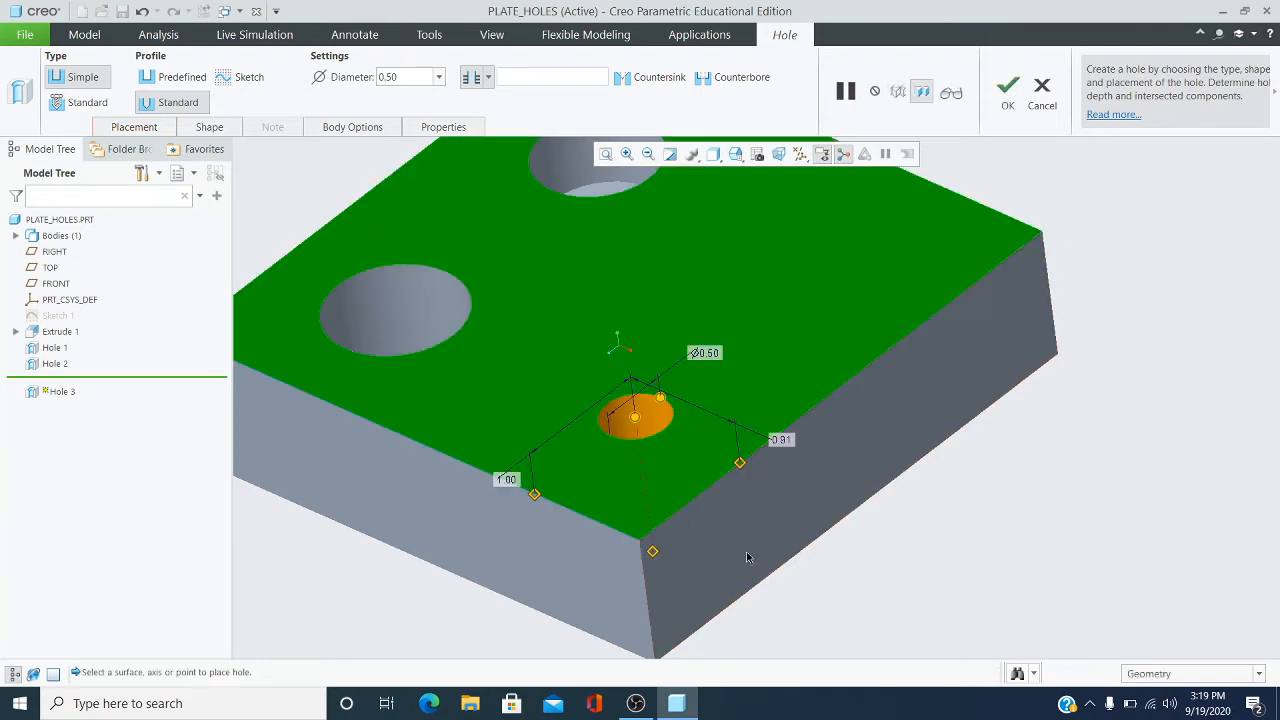
double_click(782, 440)
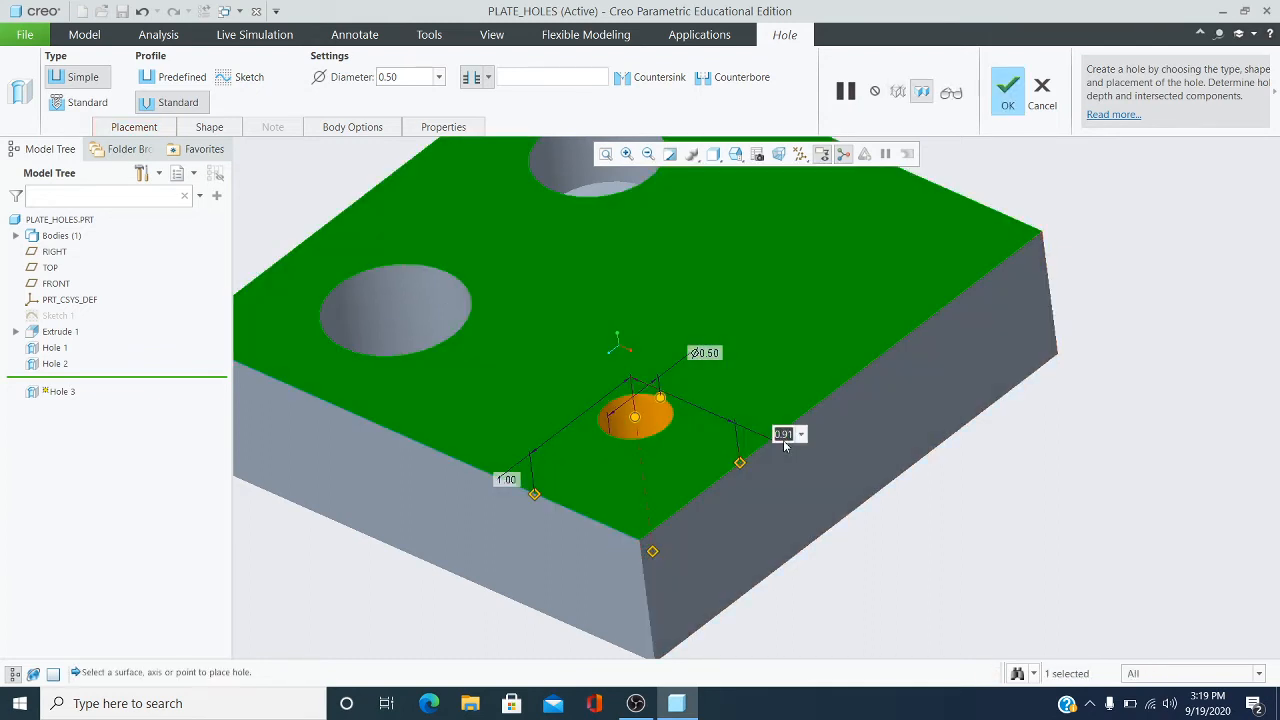
type("1")
key("Return")
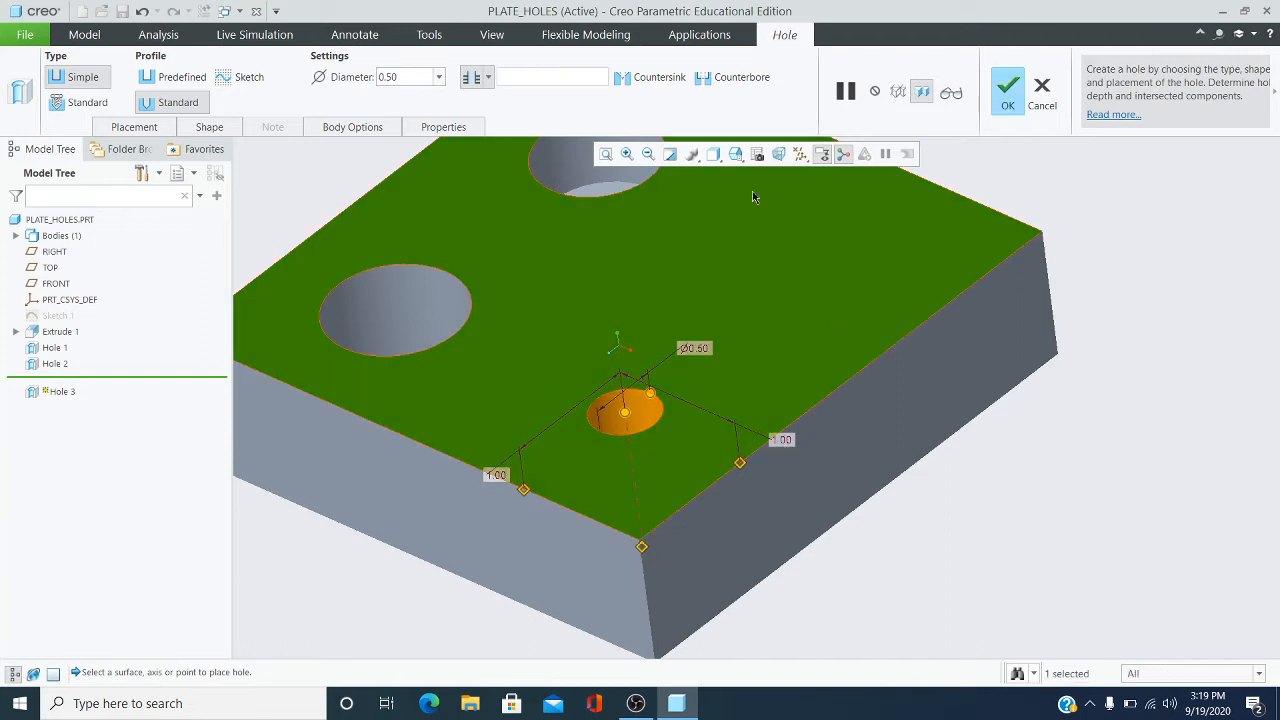
- Add a countersink to the hole and complete it with a 0.375 diameter
left_click(638, 88)
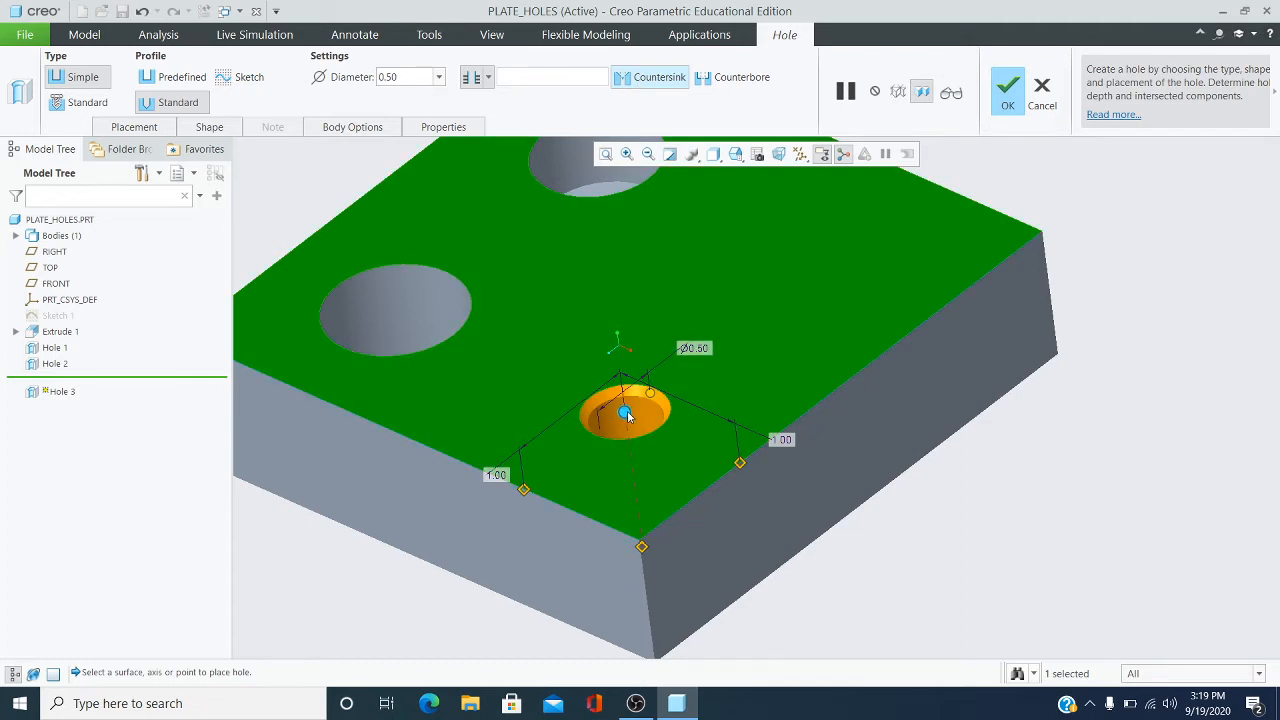
mouse_move(652, 392)
left_mouse_down()
mouse_move(675, 383)
mouse_move(648, 401)
left_mouse_up()
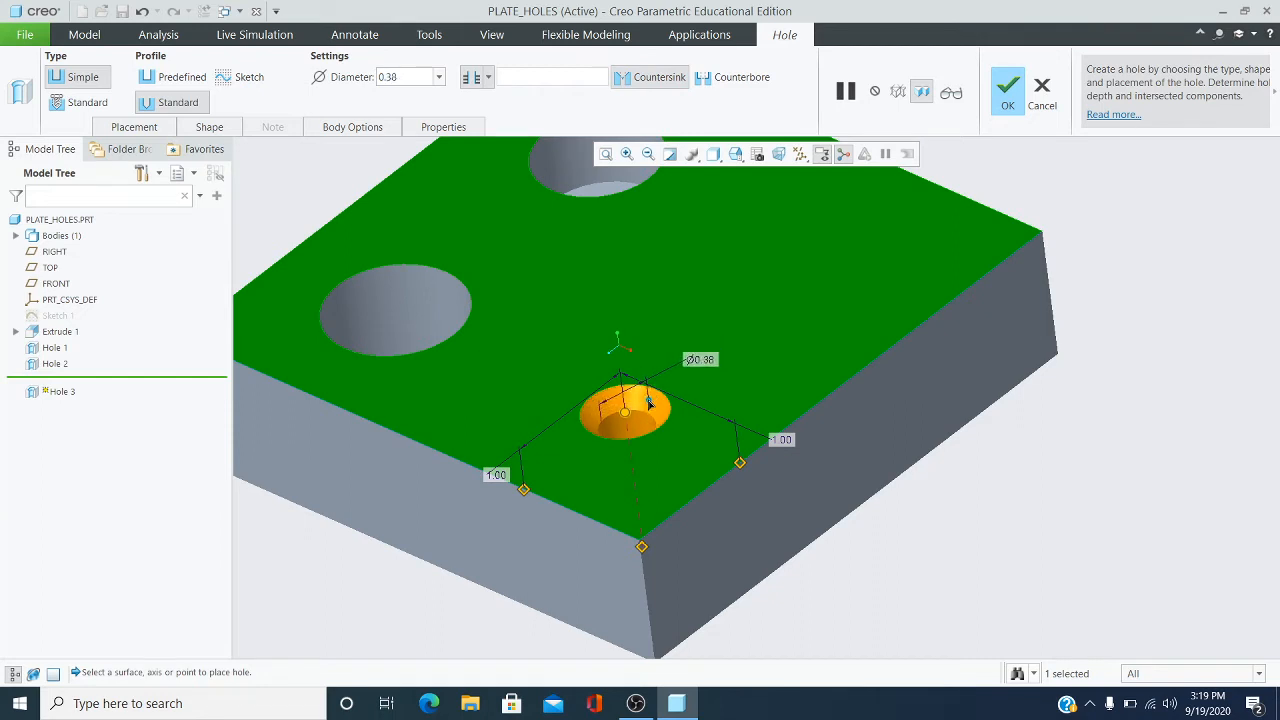
double_click(711, 361)
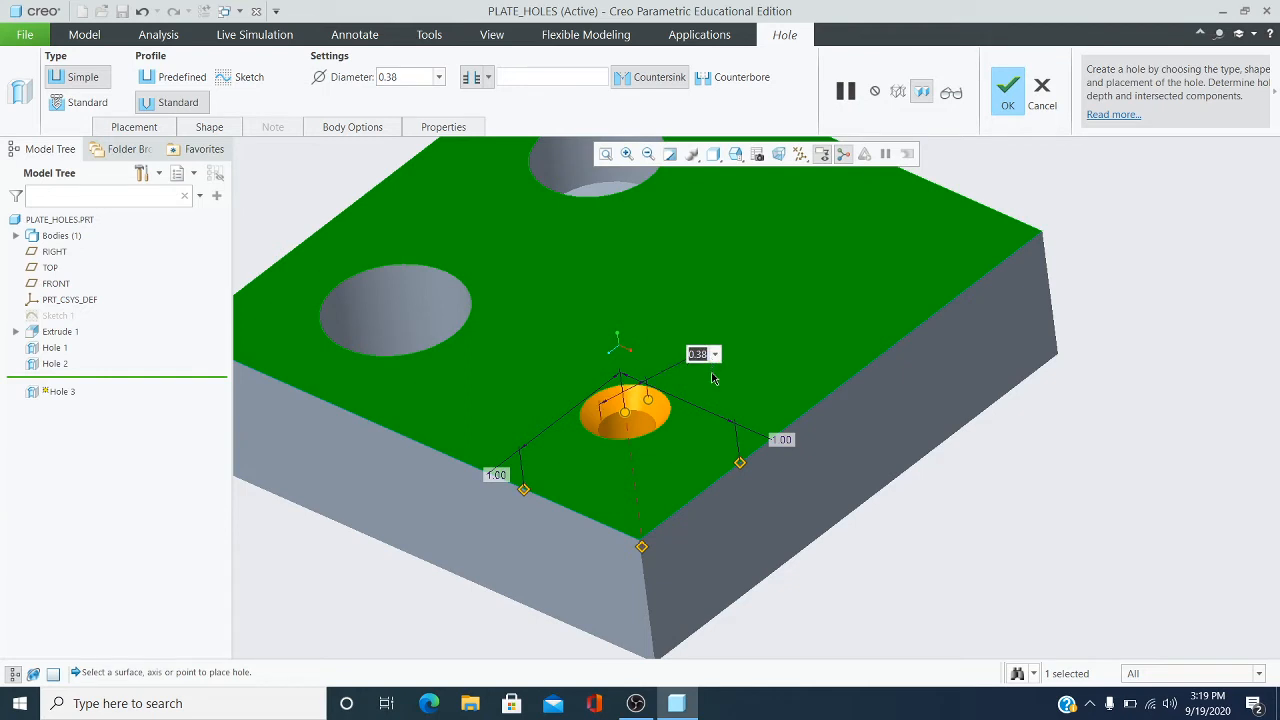
type(".375")
key("Return")
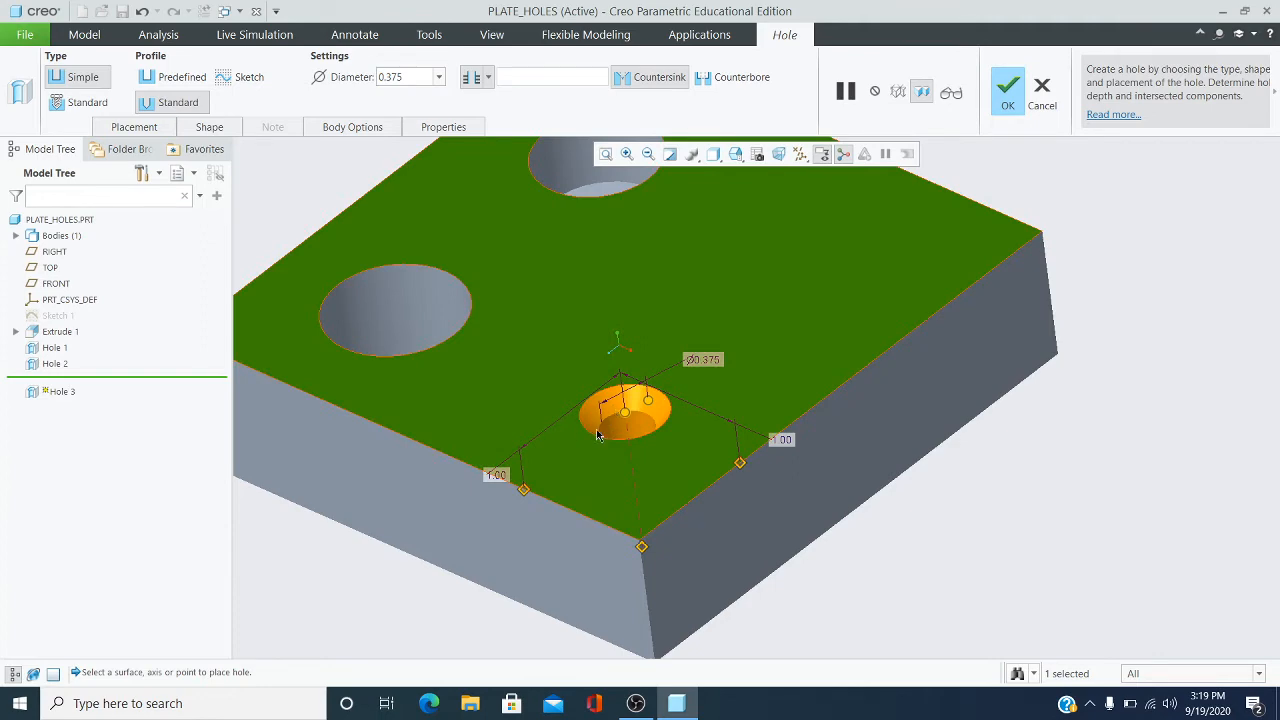
middle_click_drag(600, 435, 711, 380)
scroll(668, 372, "up", 3)
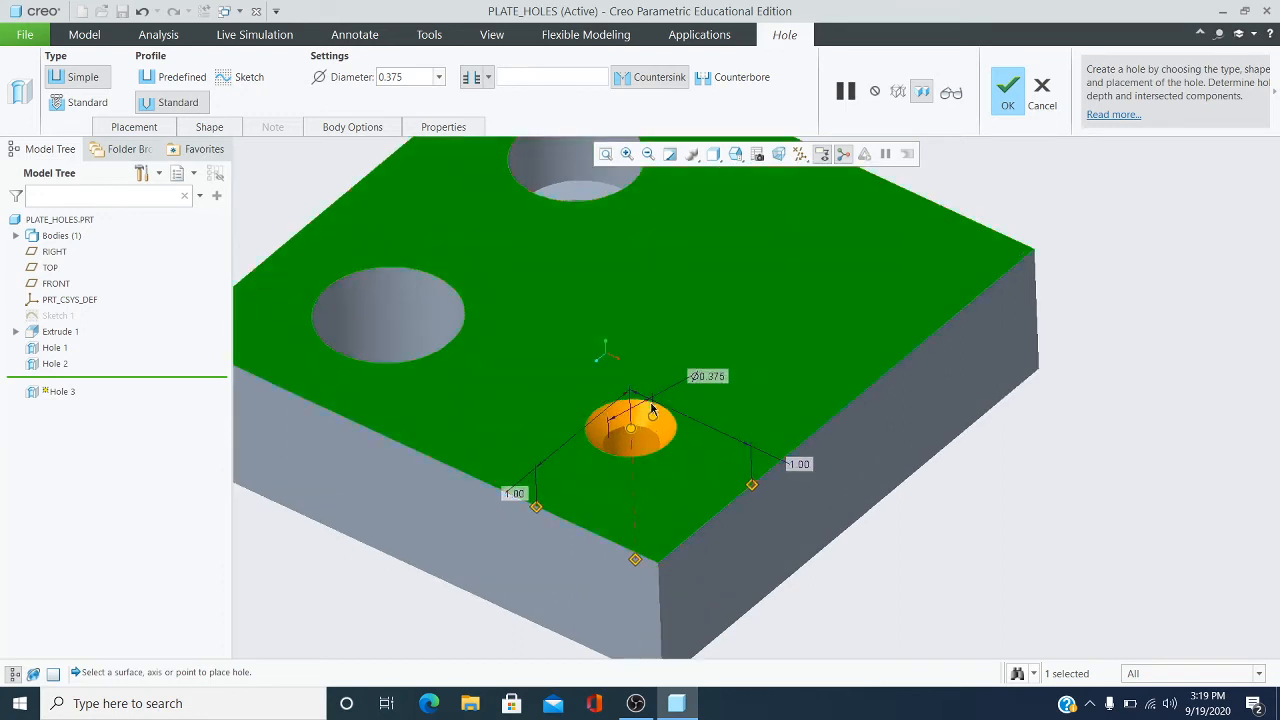
left_click_drag(652, 414, 657, 421)
scroll(971, 516, "down", 3)
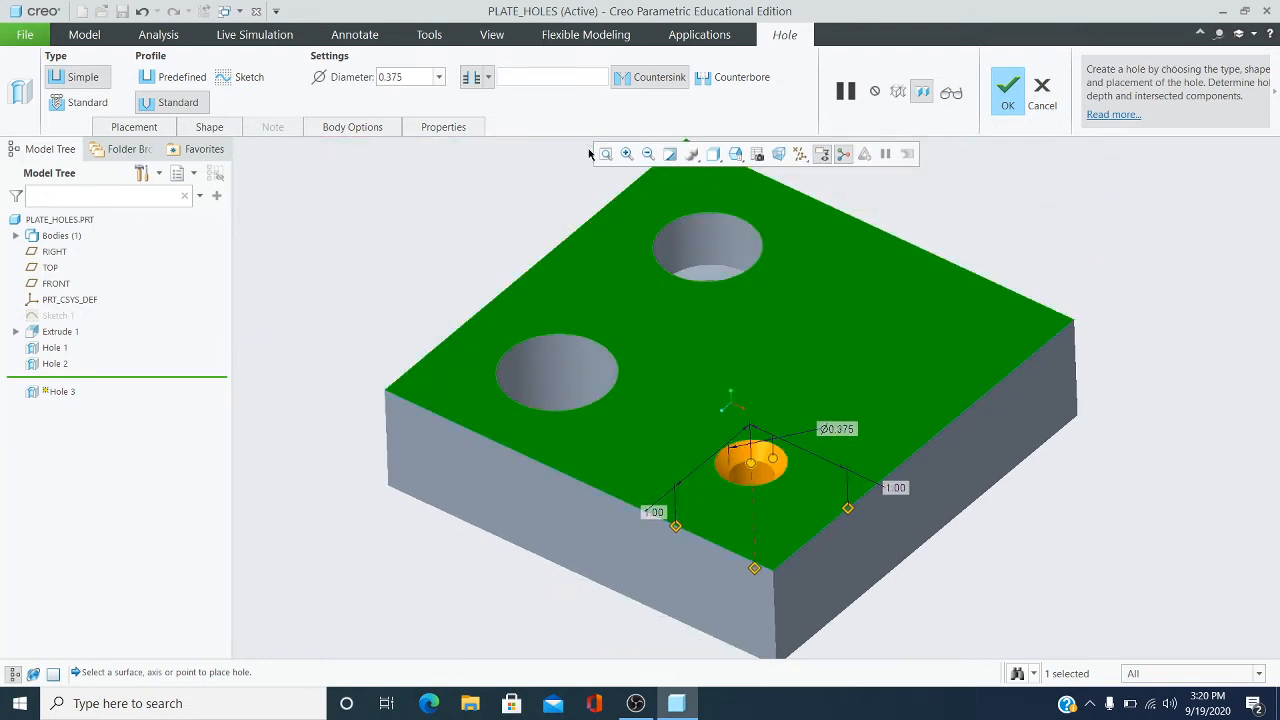
left_click(1007, 103)
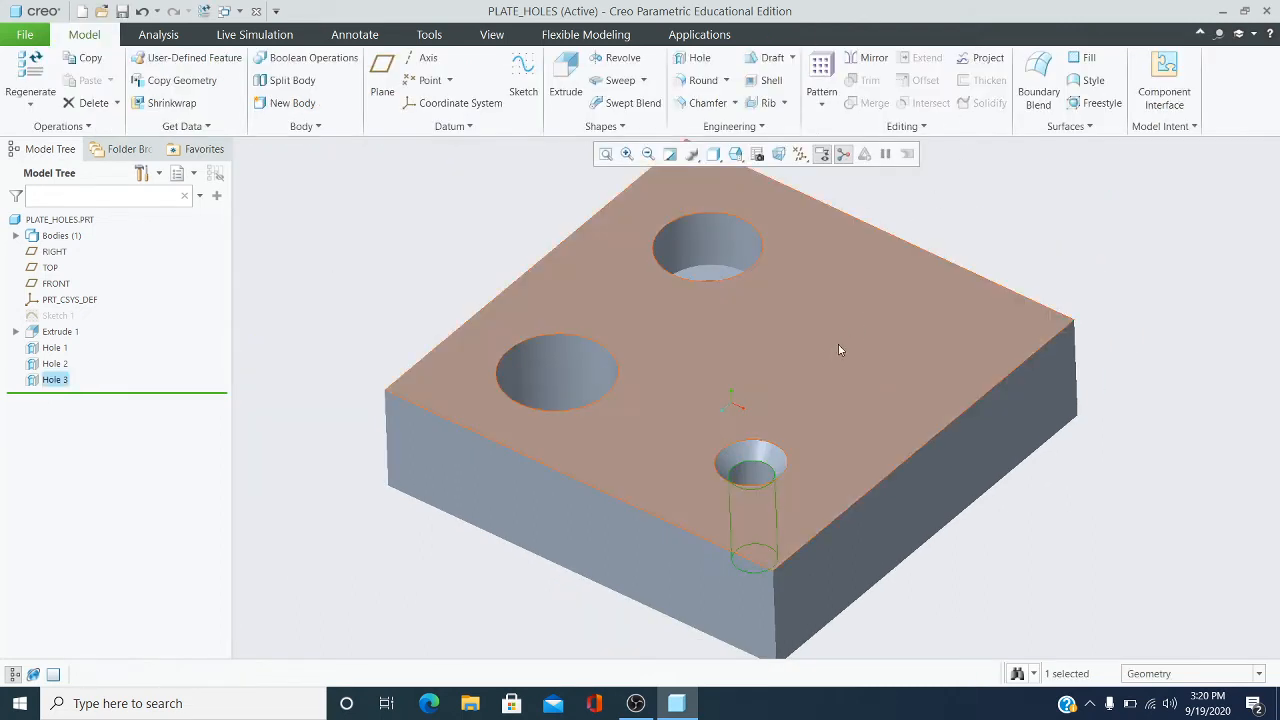
- Start a new standard tapped hole and place it on the top face near the plate's back-right corner
mouse_move(832, 347)
middle_mouse_down()
mouse_move(829, 334)
mouse_move(829, 394)
mouse_move(840, 360)
mouse_move(809, 360)
mouse_move(825, 354)
middle_mouse_up()
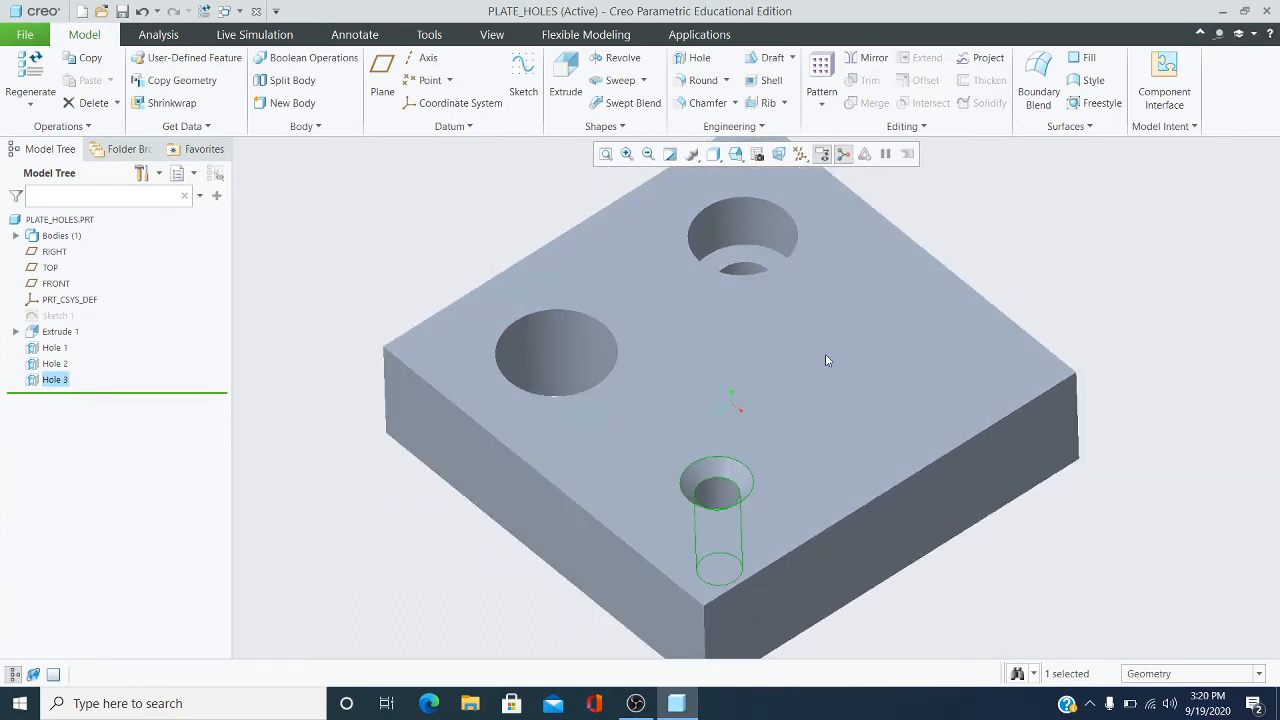
scroll(490, 204, "up", 2)
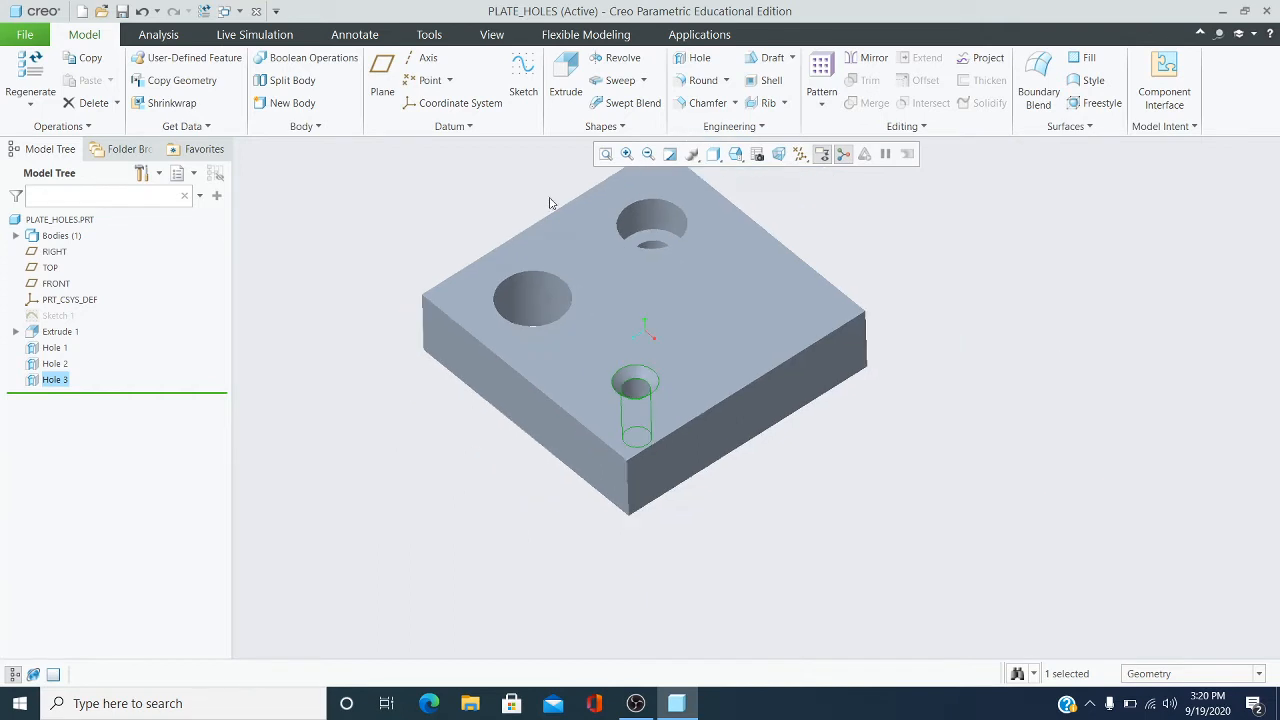
scroll(556, 185, "down", 2)
scroll(542, 202, "up", 1)
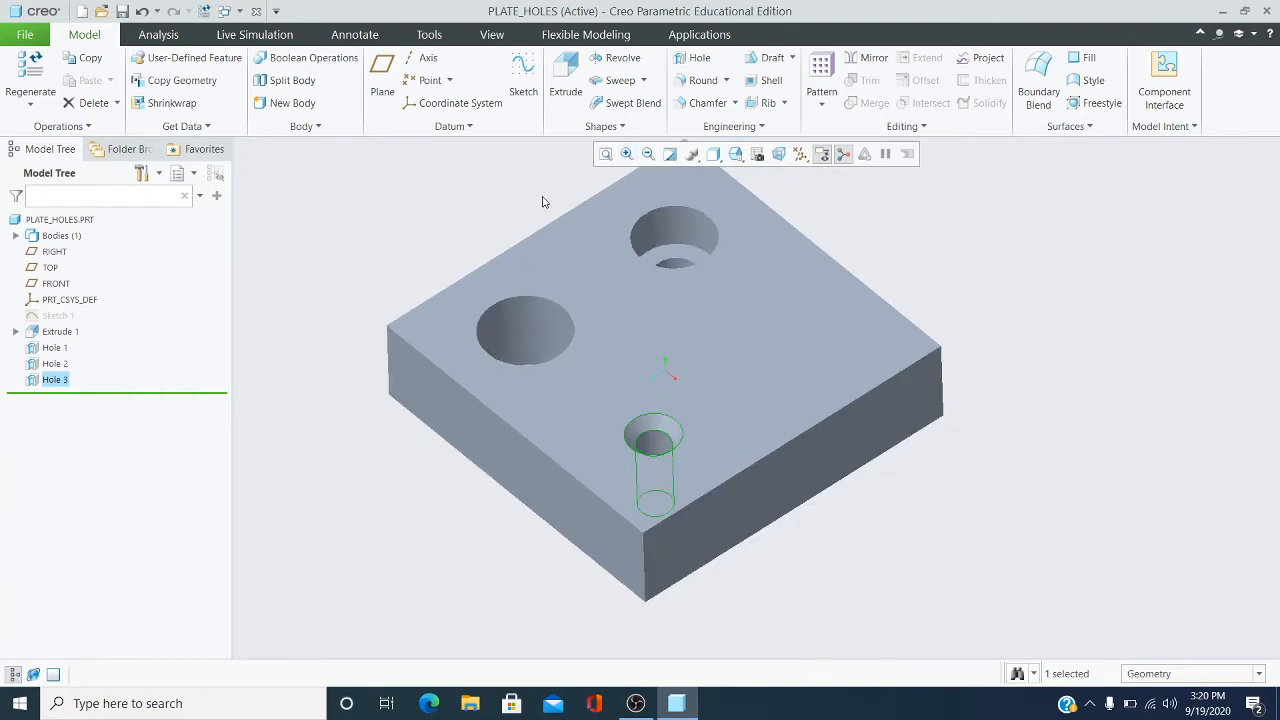
left_click(698, 62)
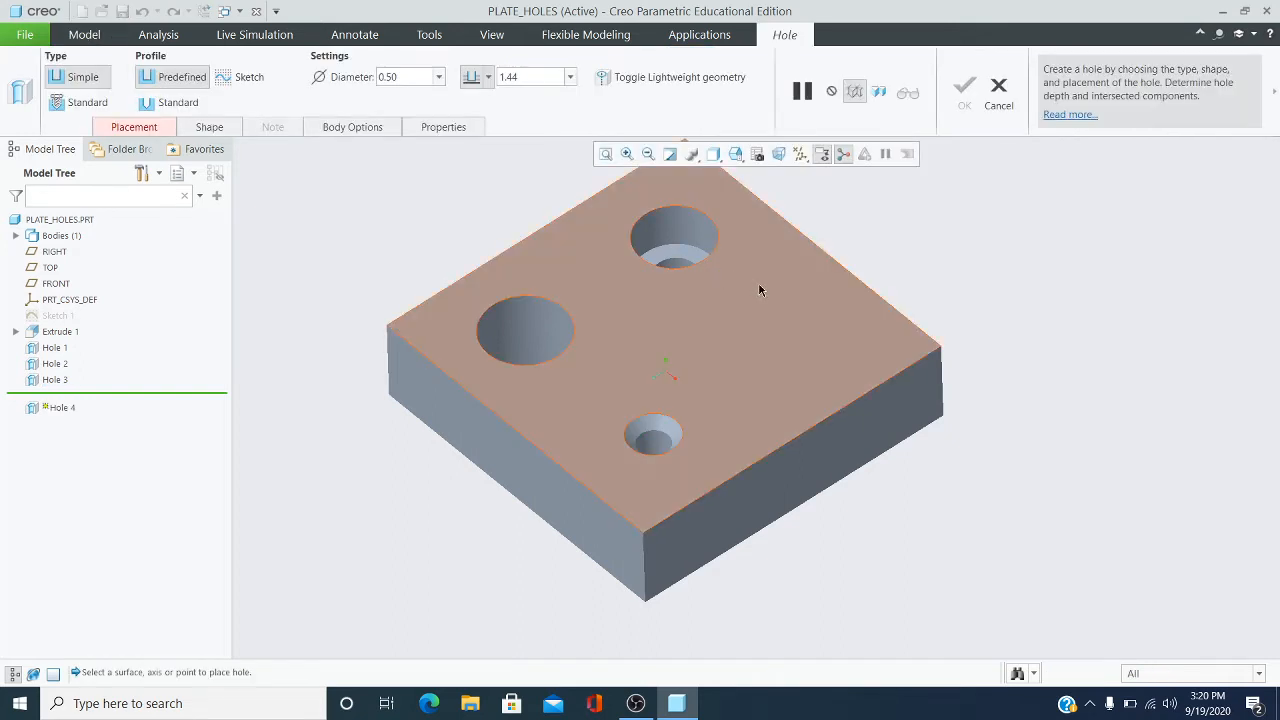
left_click(158, 104)
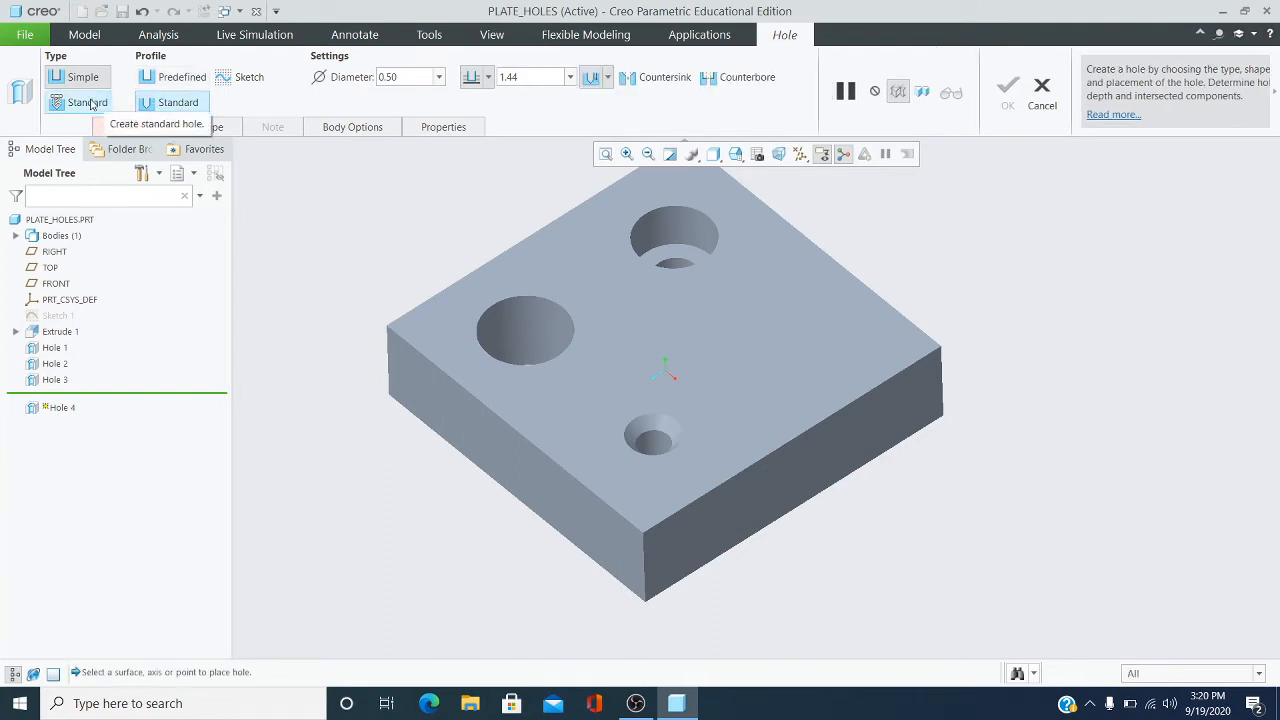
left_click(88, 103)
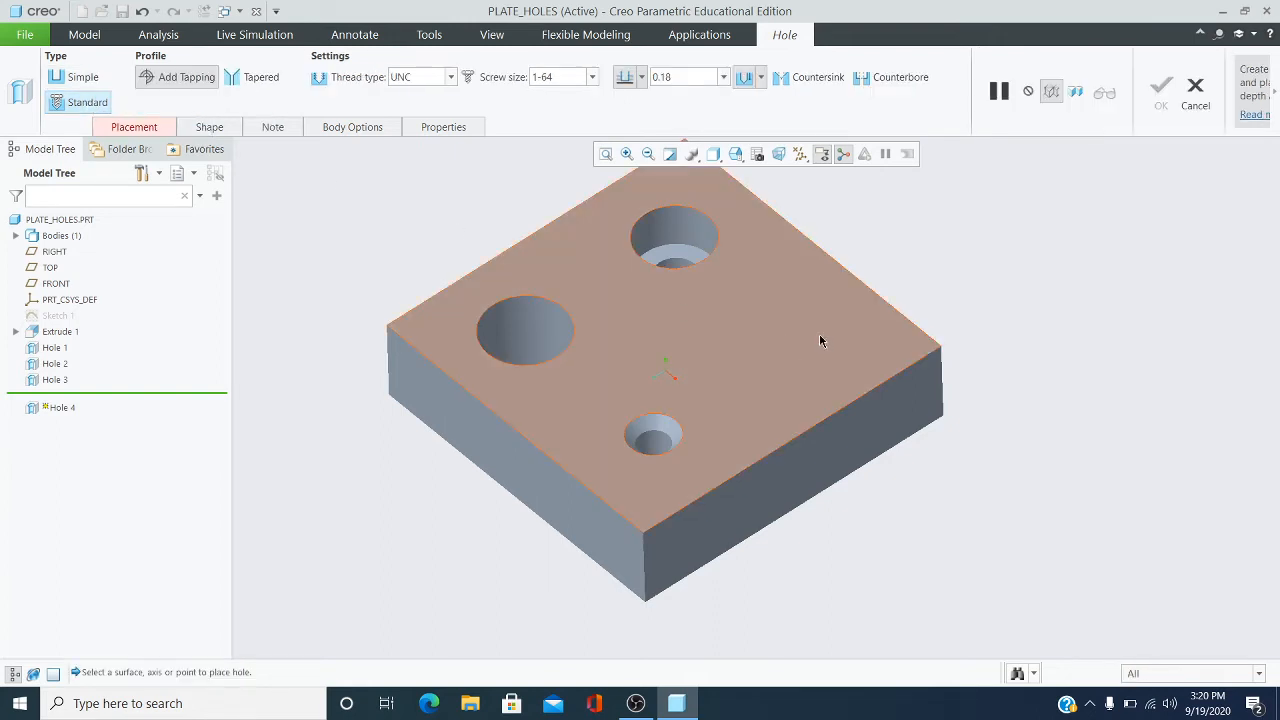
left_click(820, 338)
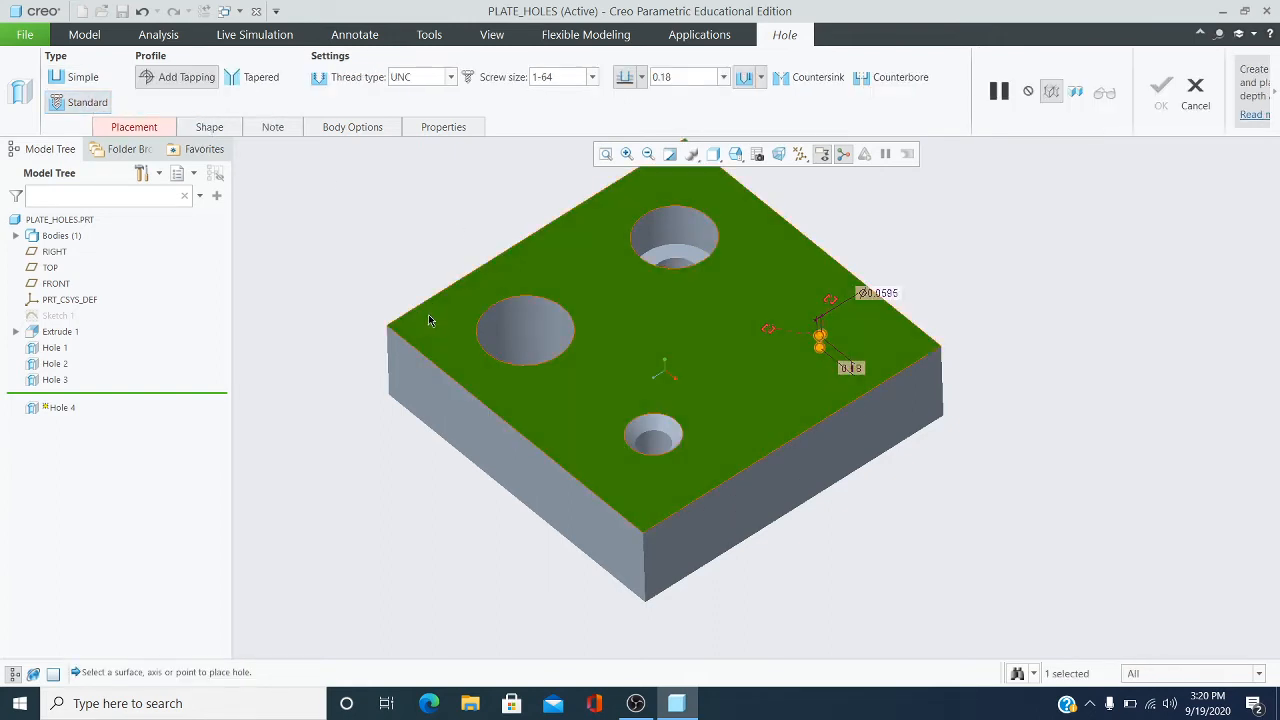
- Set the tapped hole's thread type to UNC and its screw size to 3/8-16
left_click(451, 77)
left_click(427, 96)
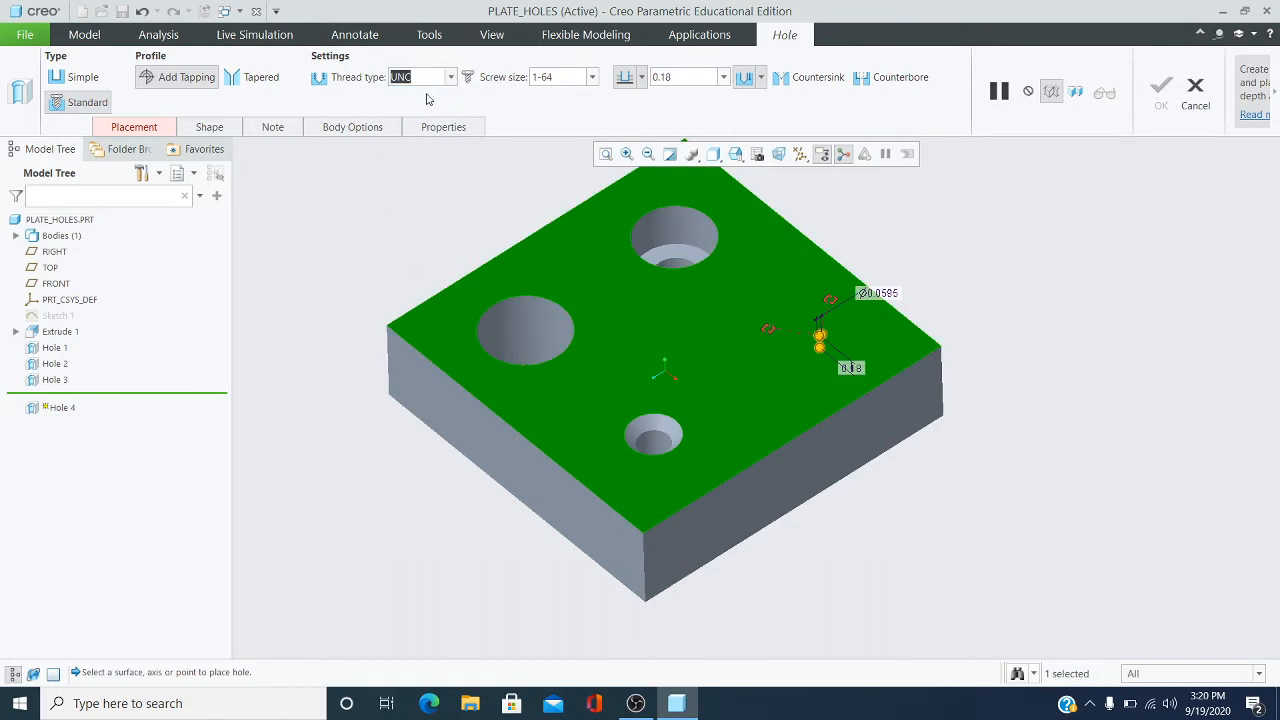
left_click(592, 80)
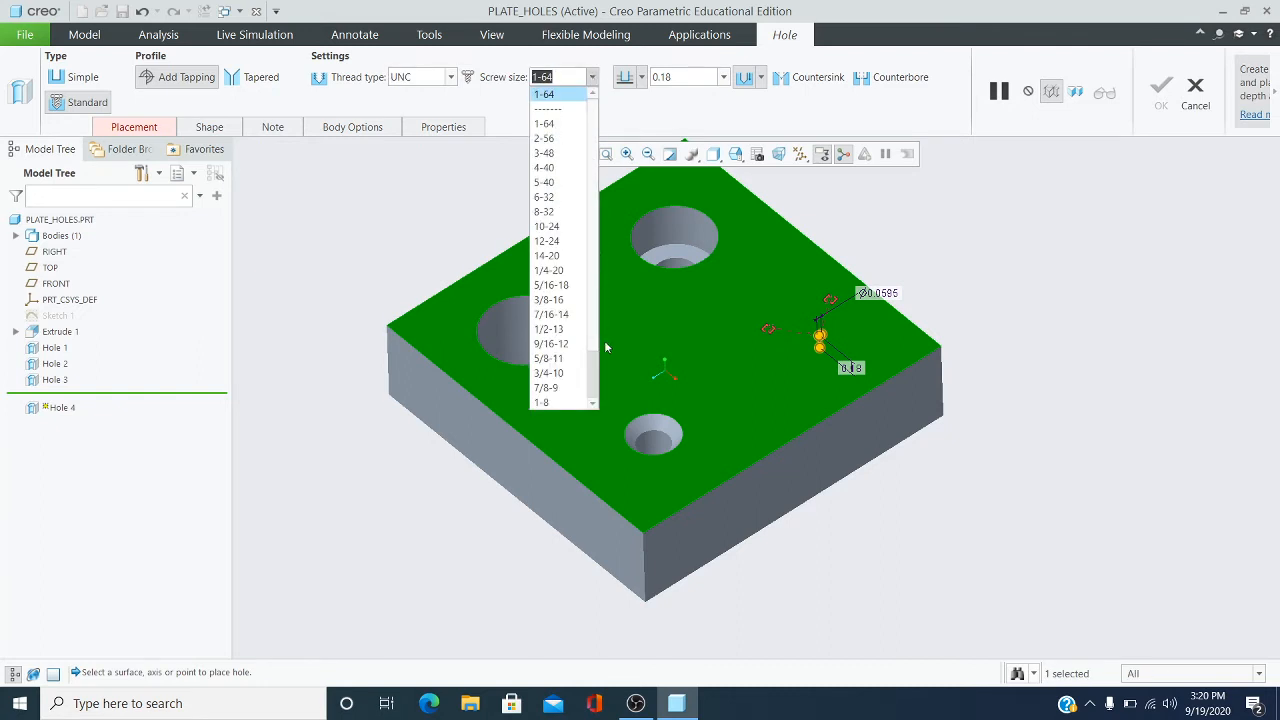
scroll(598, 371, "down", 1)
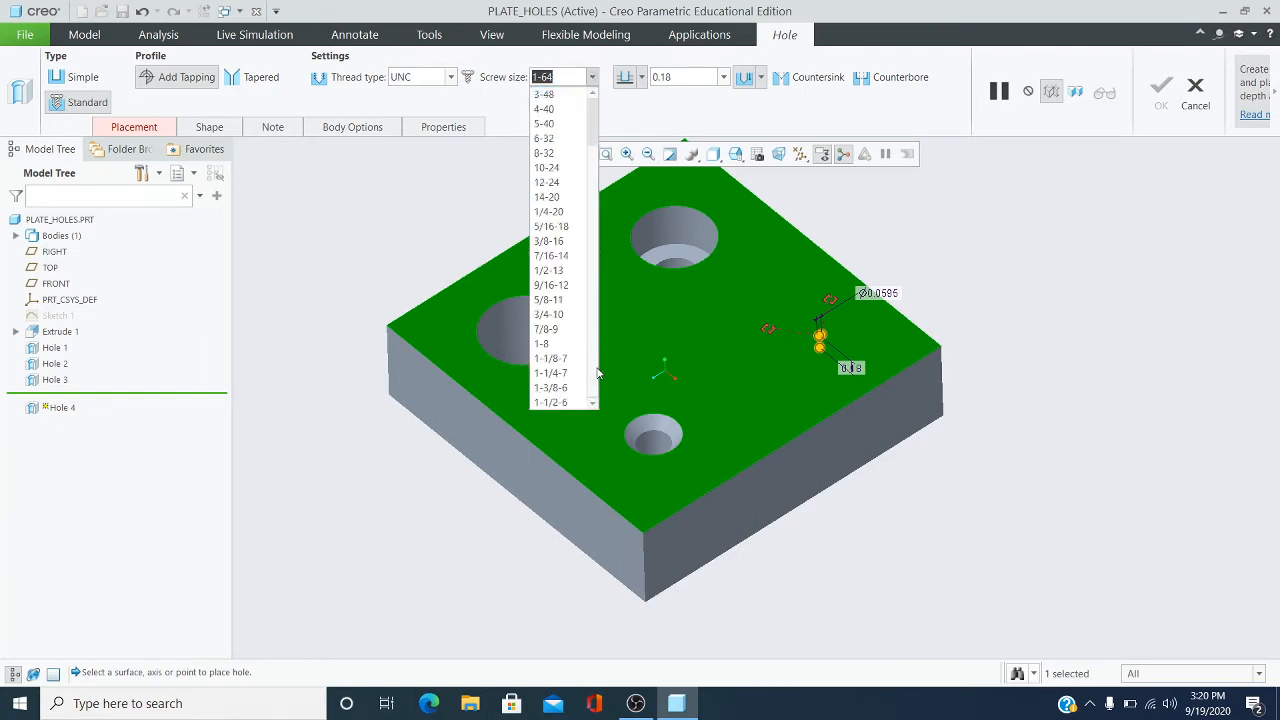
left_click(563, 242)
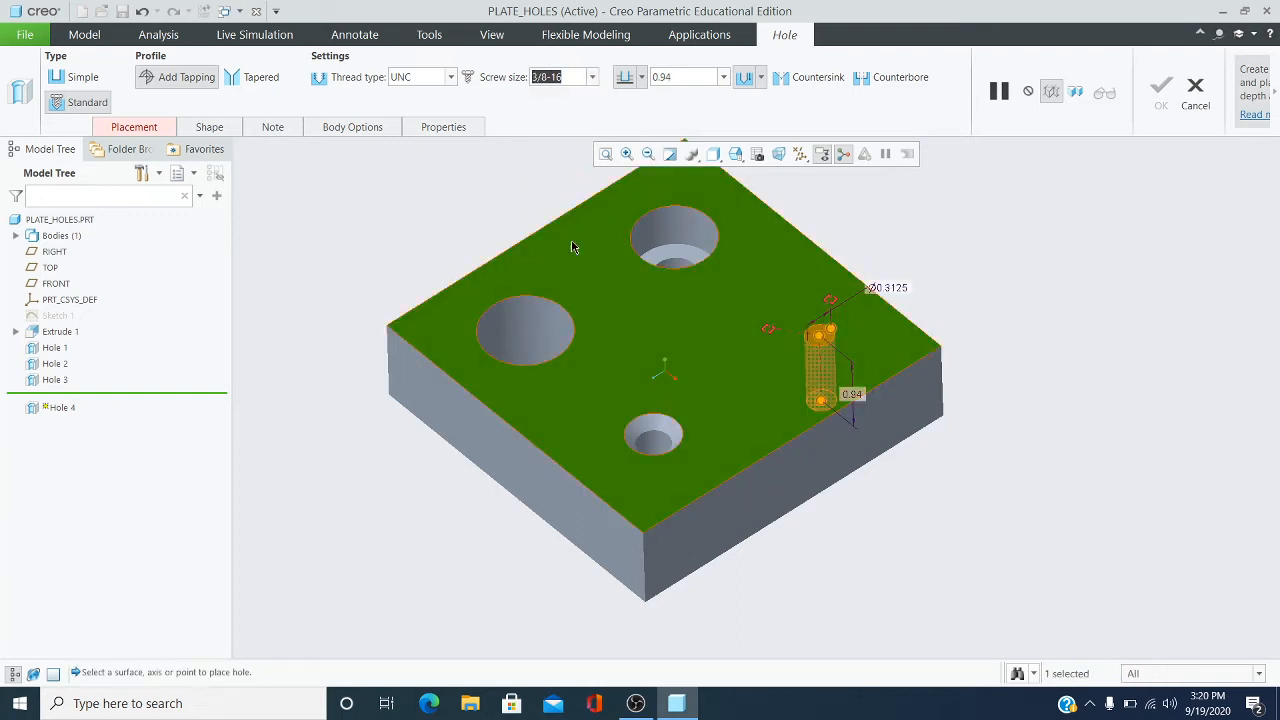
- Attach the tapped hole's first offset reference to the plate's back edge and set that distance to 1
scroll(822, 388, "up", 3)
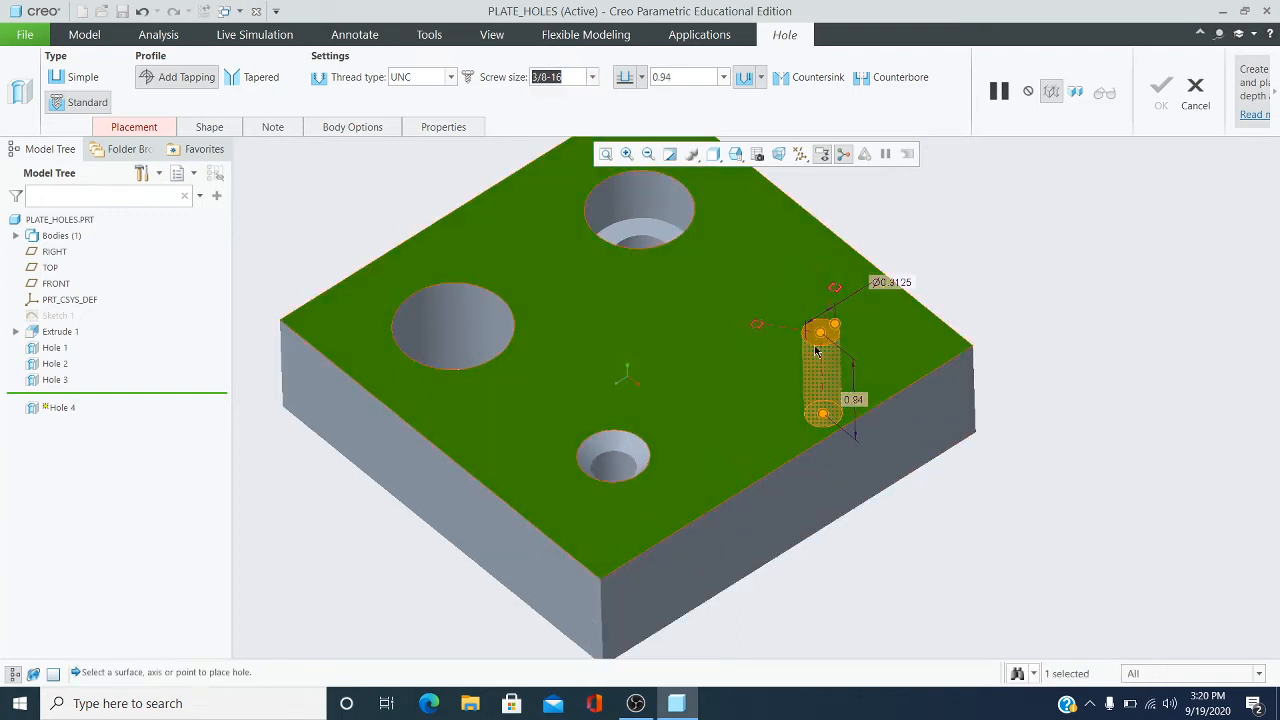
left_click_drag(846, 255, 944, 249)
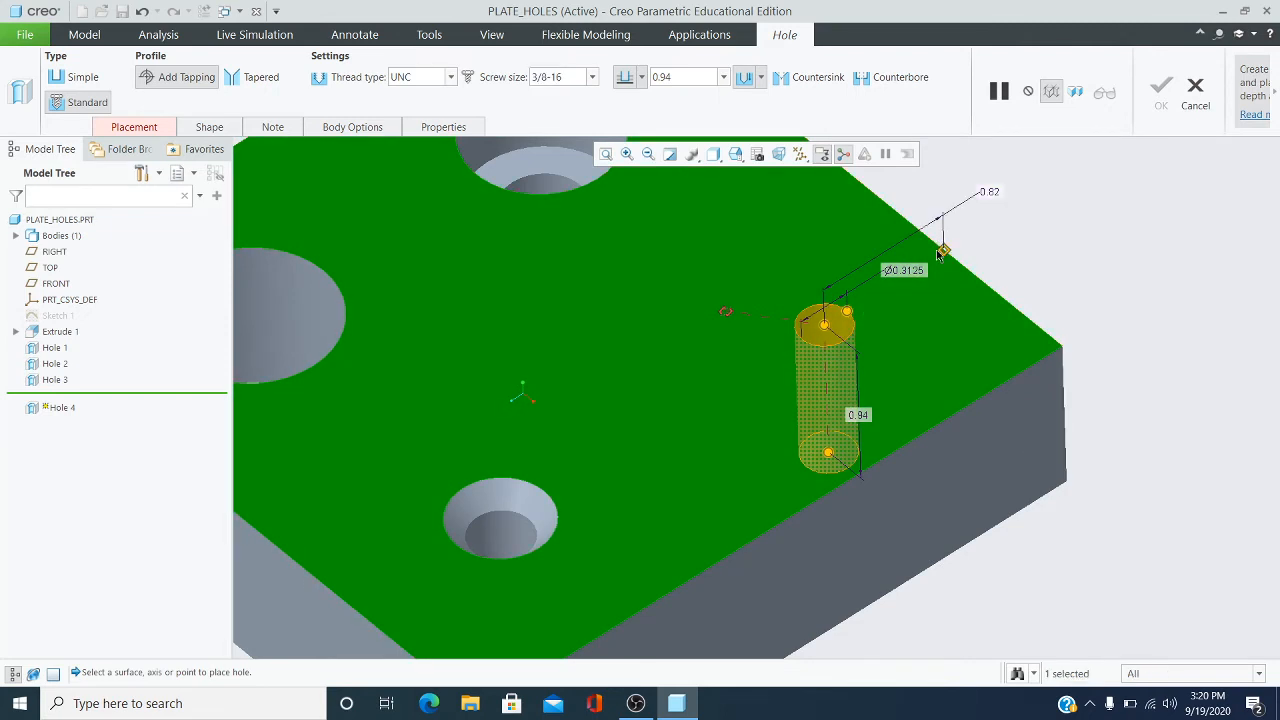
double_click(992, 187)
type("1")
key("Return")
- Attach the tapped hole's second offset reference to the plate's right side edge and set that distance to 1
left_click_drag(925, 435, 924, 437)
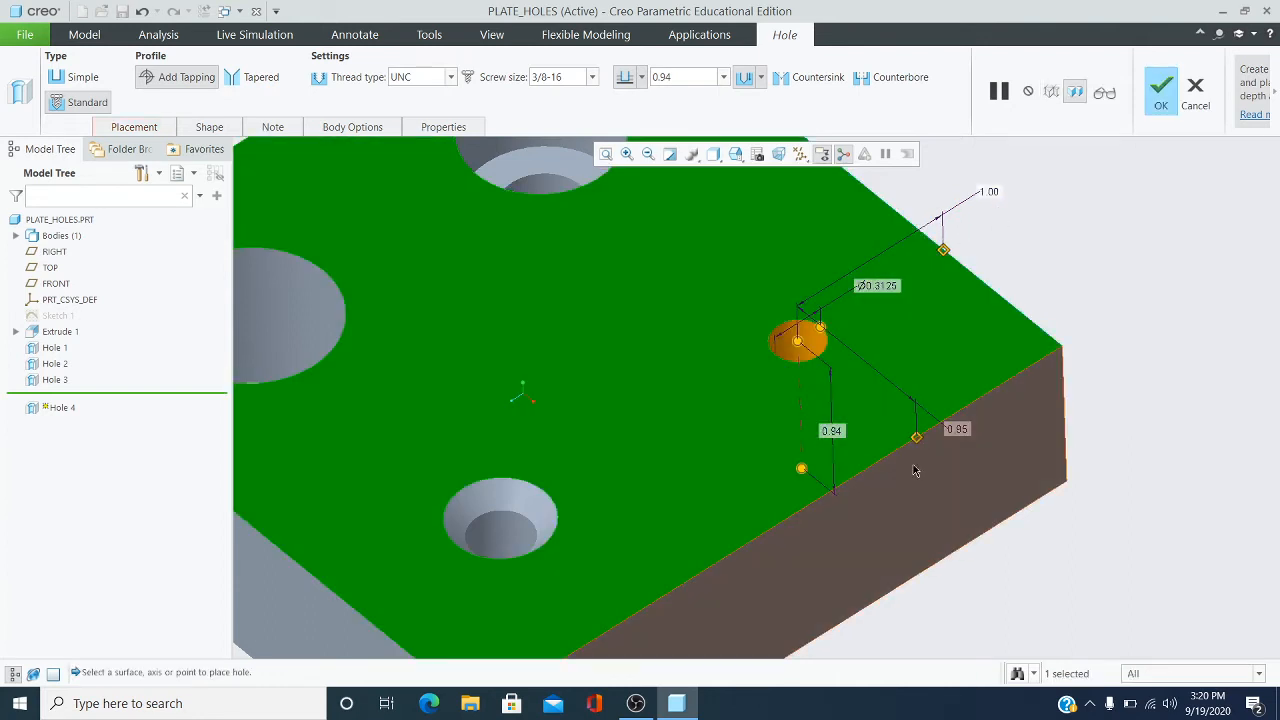
double_click(957, 430)
type("1")
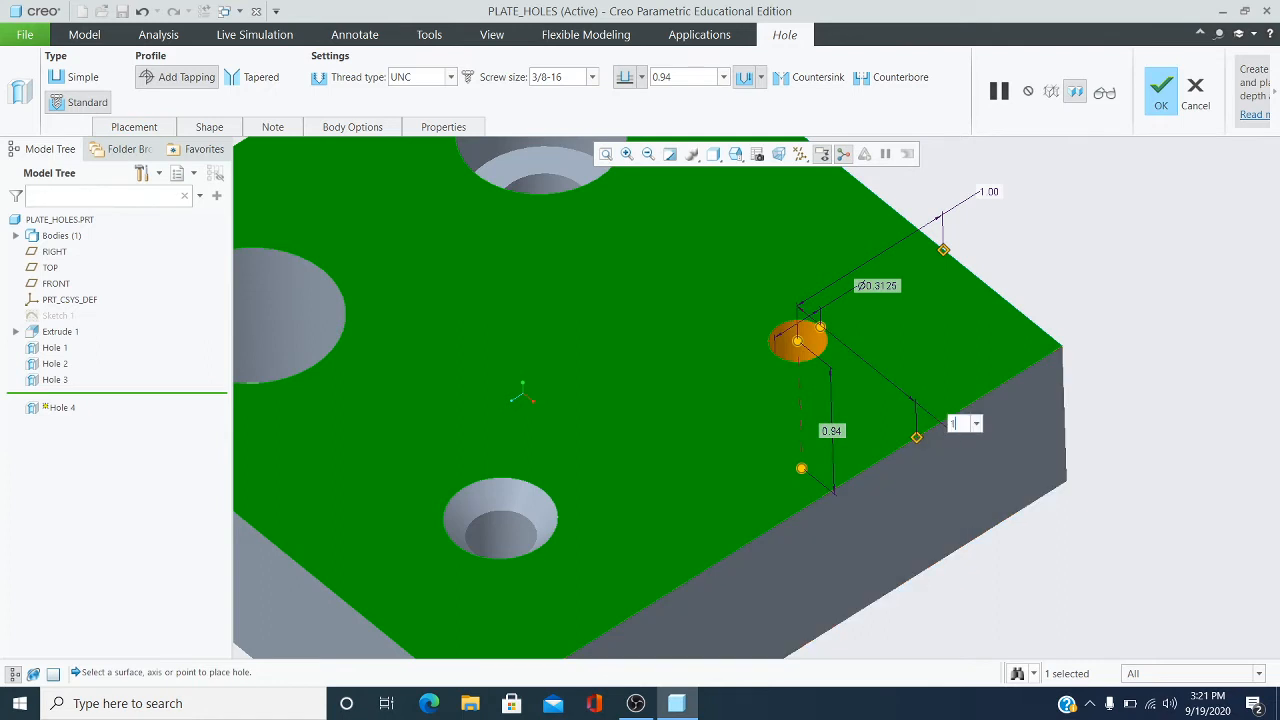
key("Return")
scroll(814, 335, "up", 2)
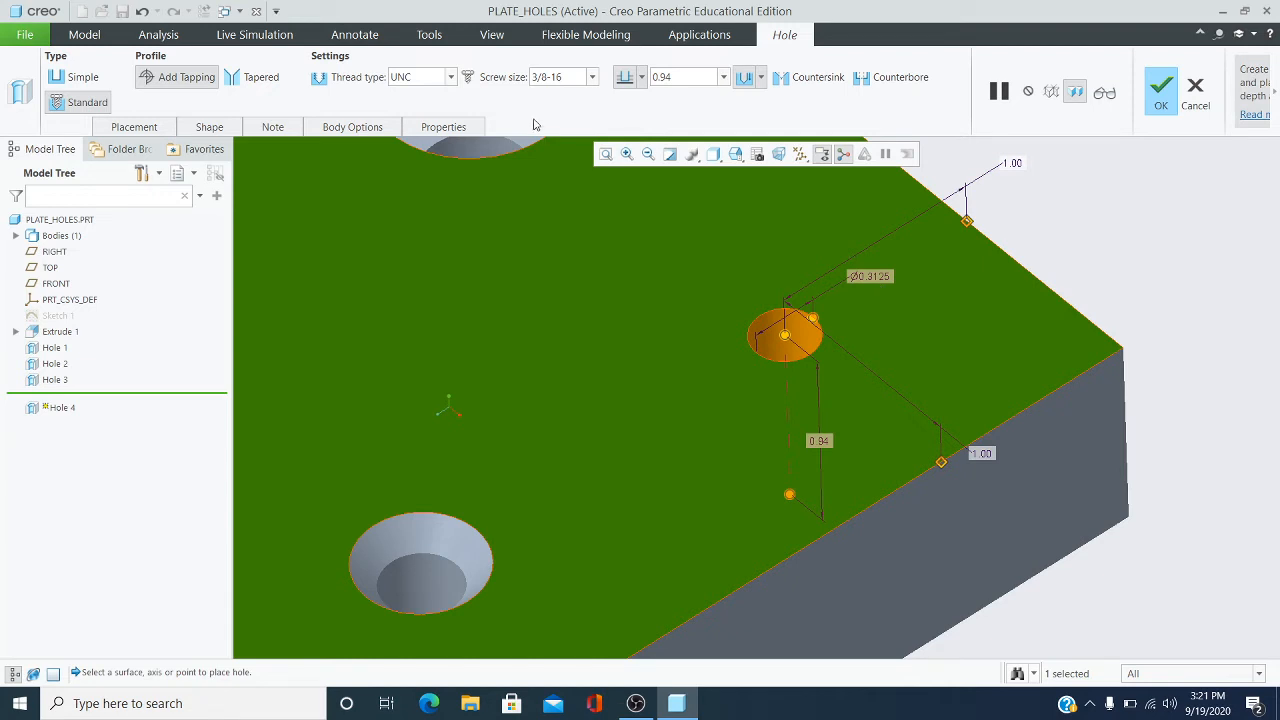
- Set the tapped hole's drill depth to go through all and complete the hole
left_click(643, 79)
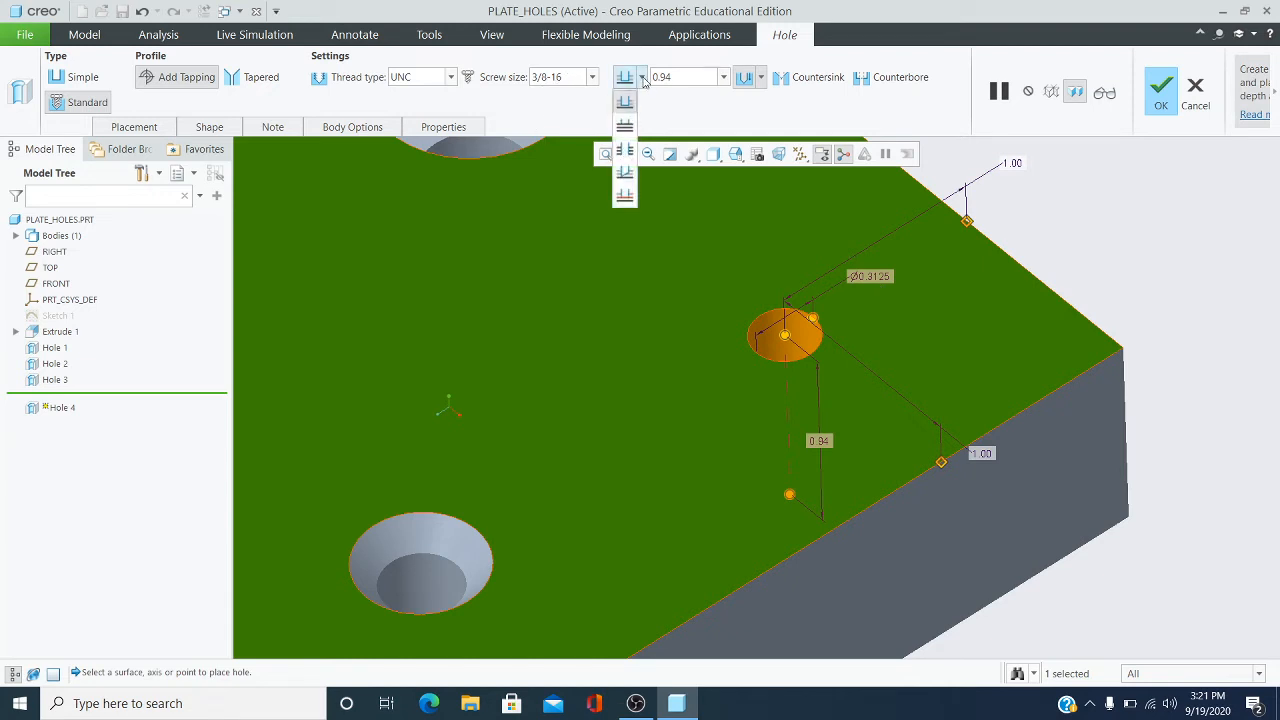
left_click(625, 150)
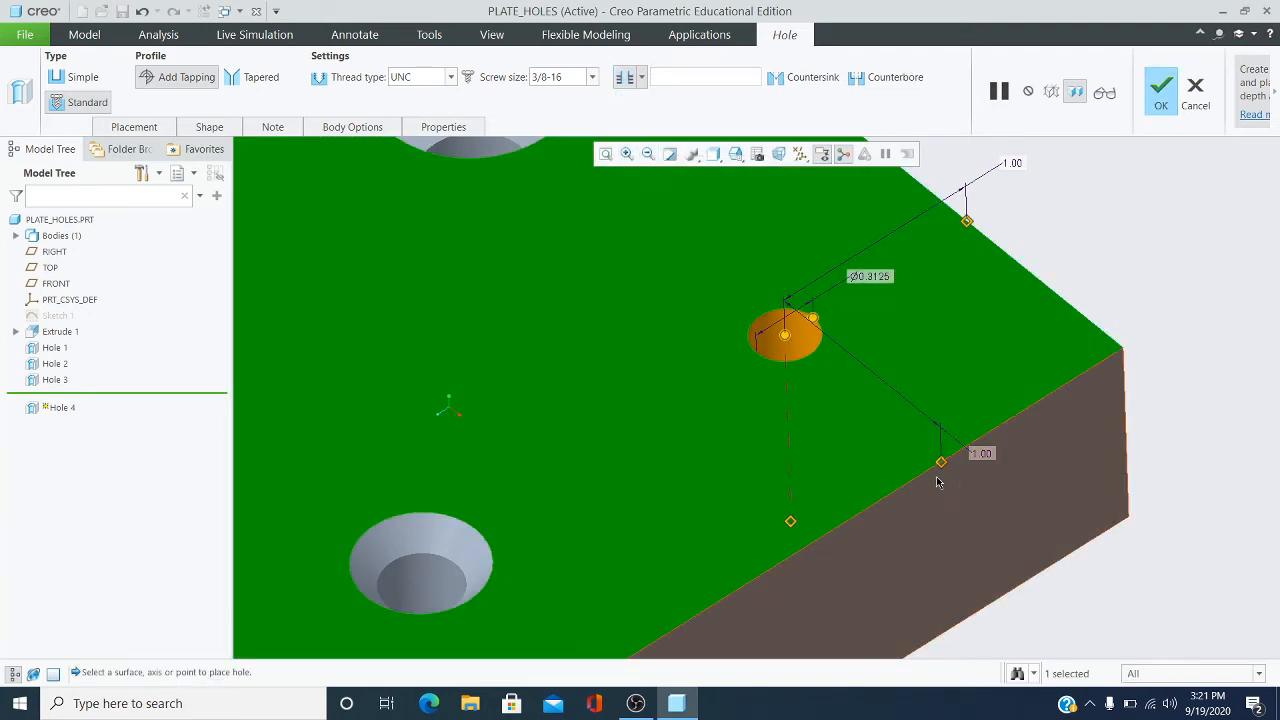
mouse_move(943, 480)
middle_mouse_down()
mouse_move(951, 543)
mouse_move(964, 536)
middle_mouse_up()
scroll(811, 416, "down", 1)
scroll(811, 418, "down", 3)
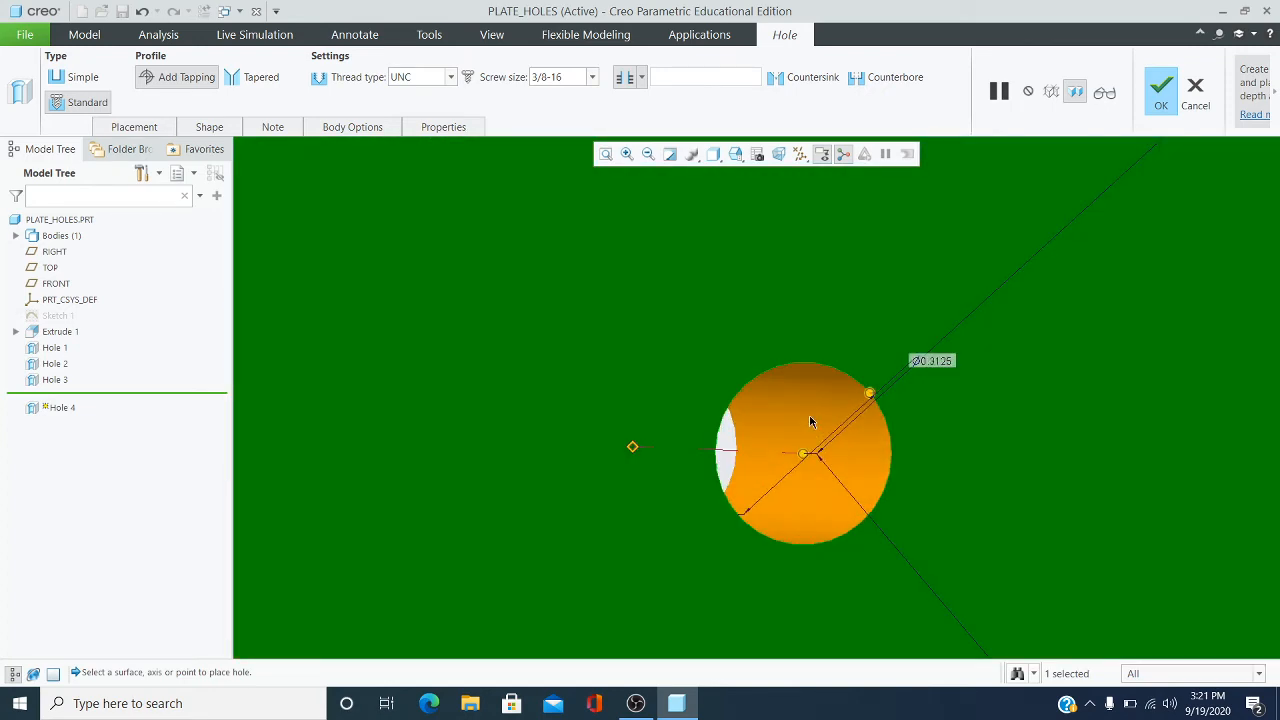
scroll(815, 450, "up", 7)
mouse_move(818, 484)
middle_mouse_down()
mouse_move(817, 395)
mouse_move(815, 415)
middle_mouse_up()
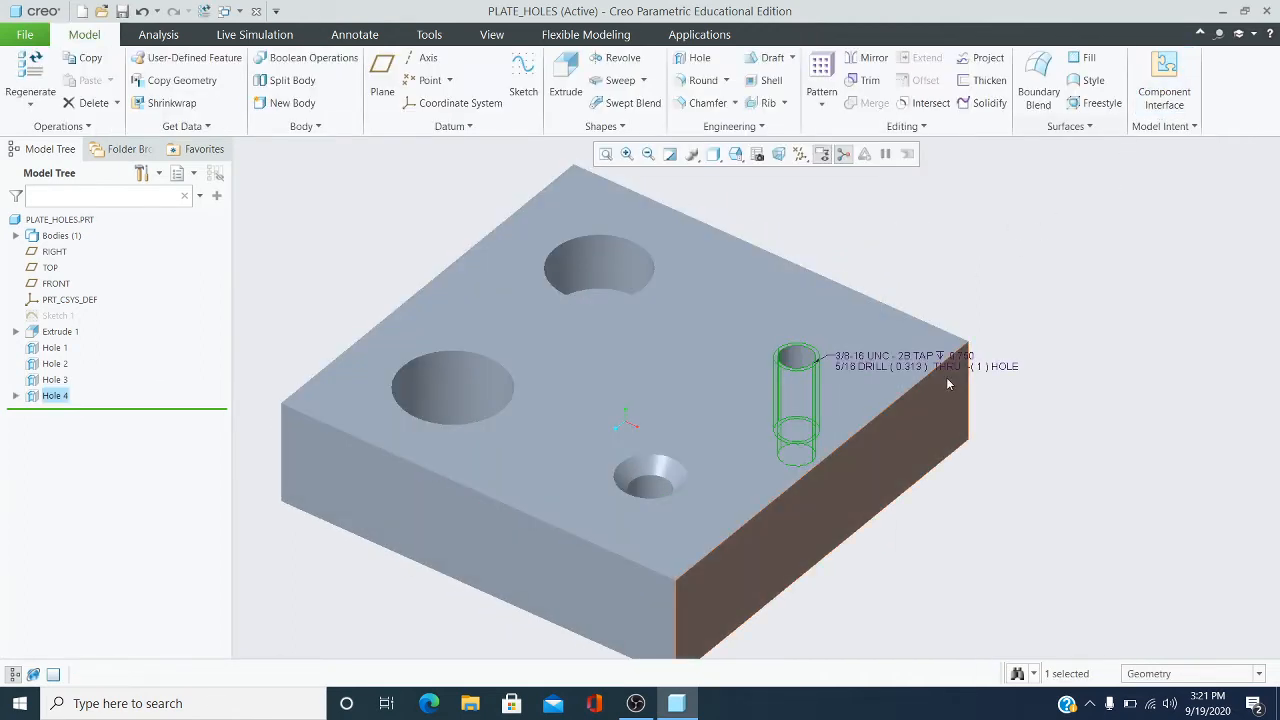
- Examine the finished tapped hole, its thread outline and its note close up and with the whole plate in view
scroll(812, 356, "up", 3)
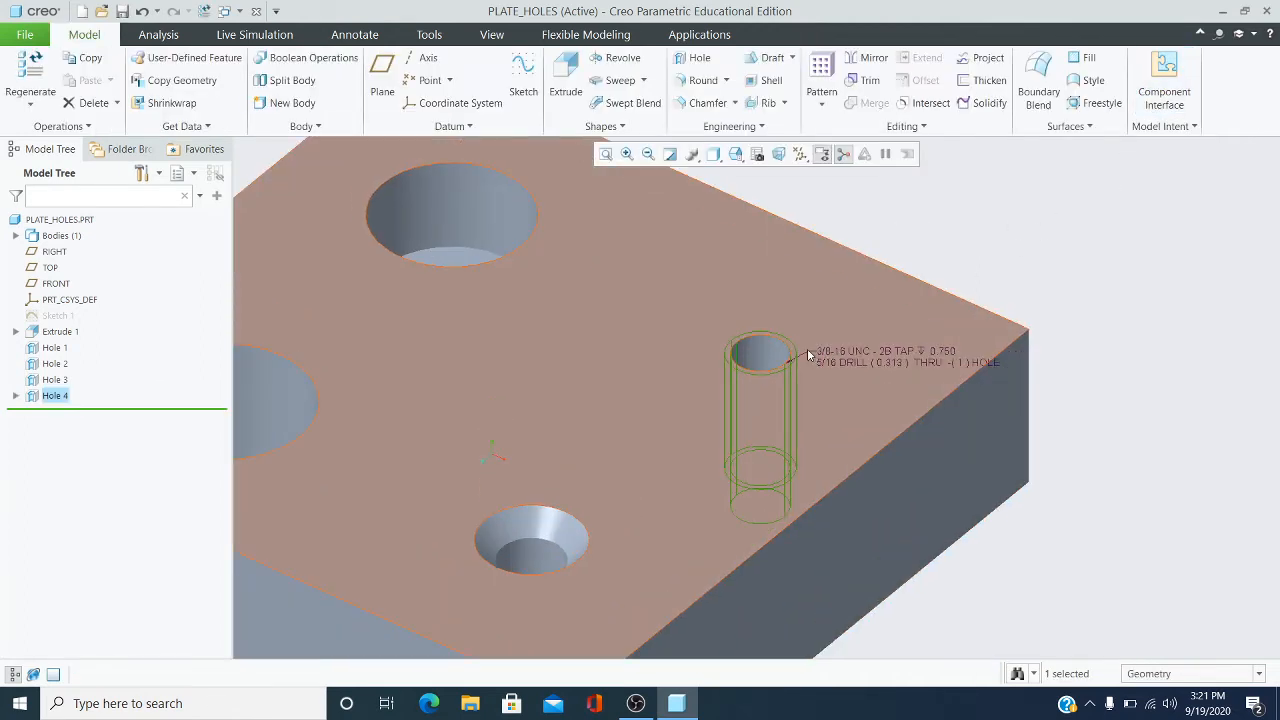
scroll(842, 366, "up", 2)
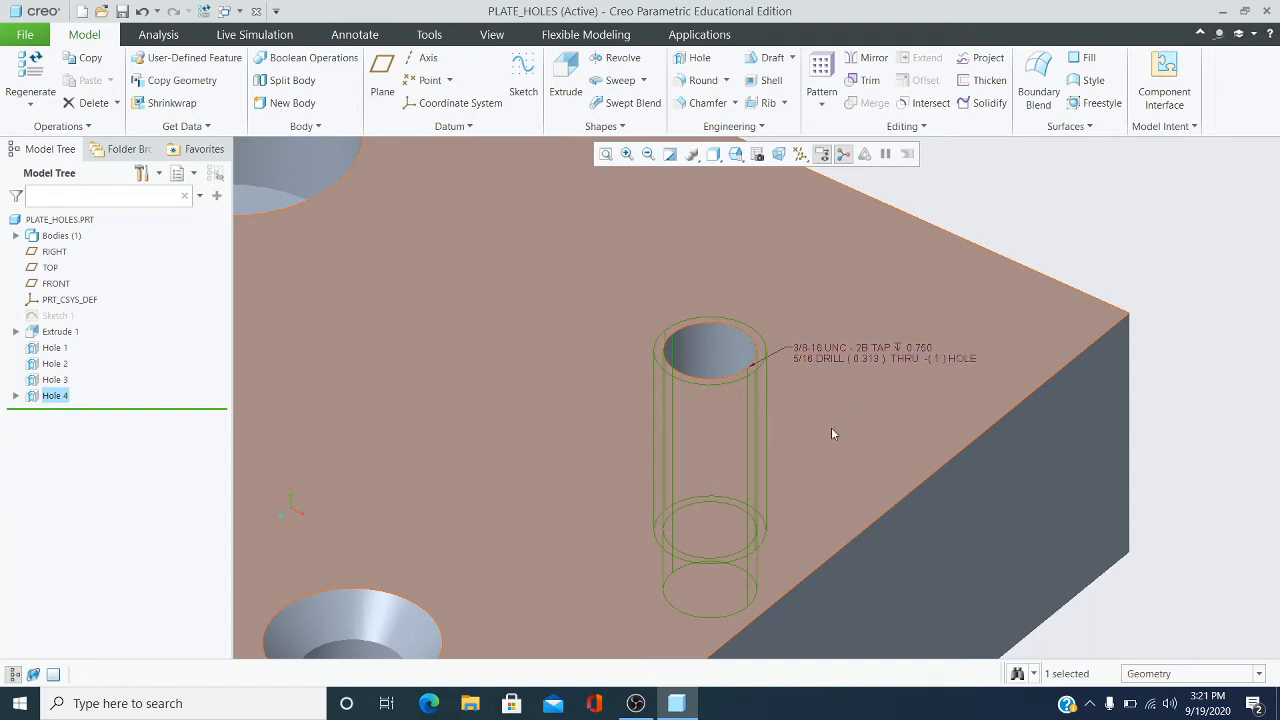
scroll(824, 446, "down", 6)
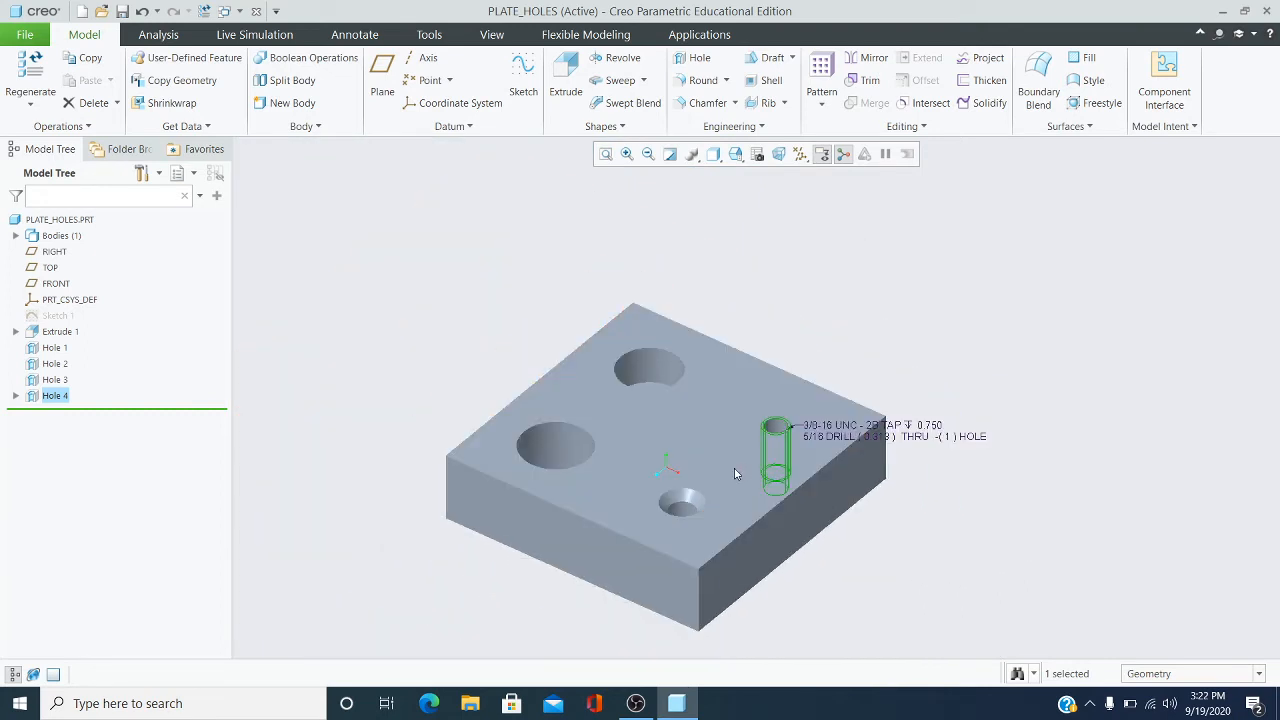
scroll(690, 534, "down", 3)
middle_click_drag(690, 534, 679, 525)
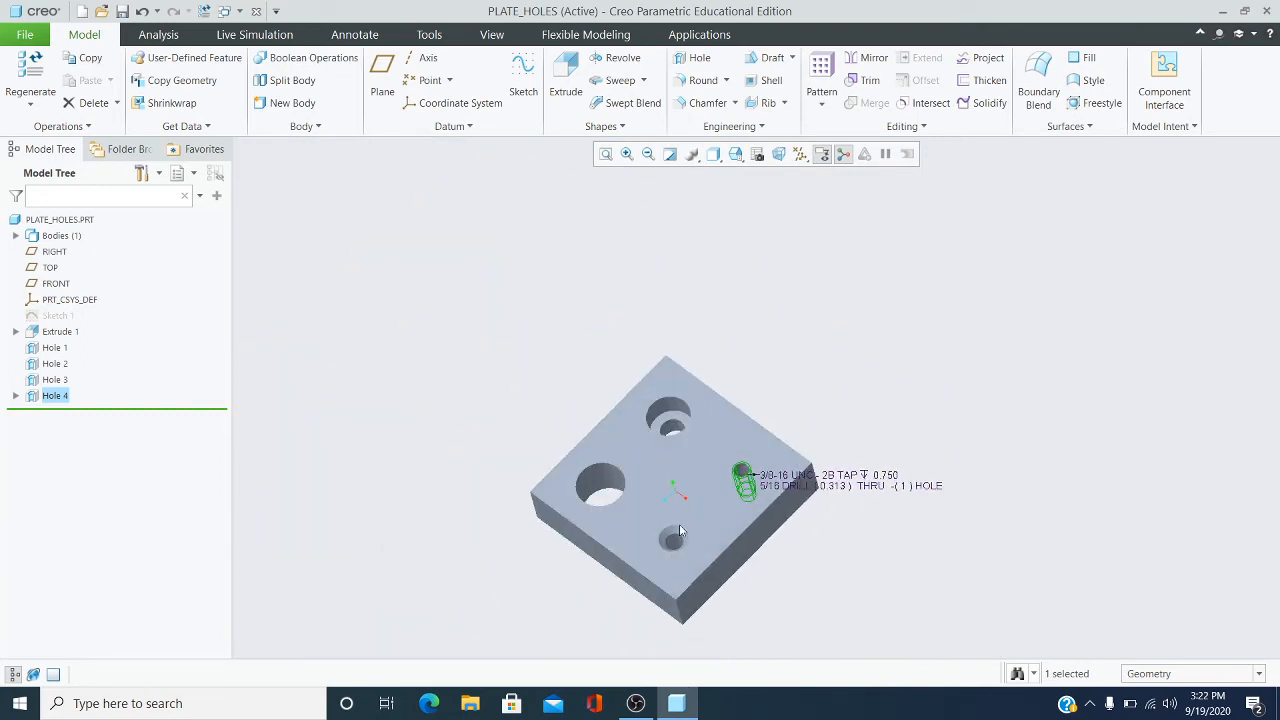
left_click(605, 153)
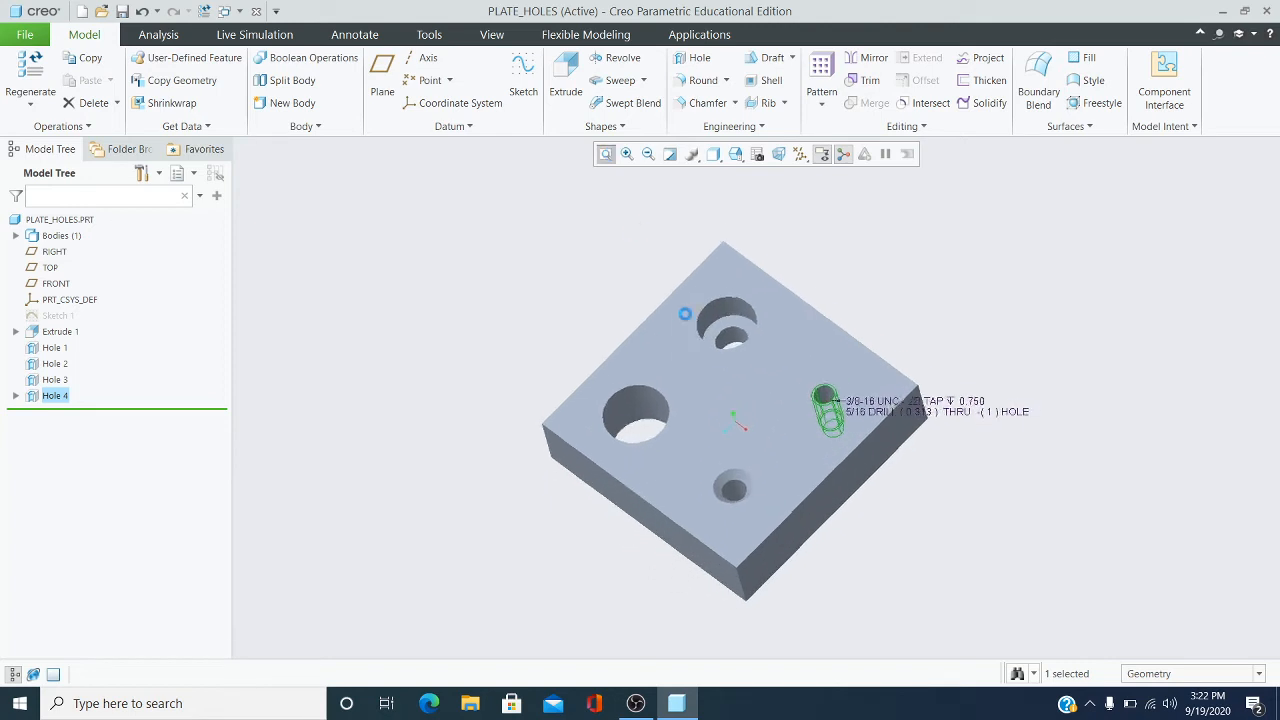
middle_click_drag(758, 391, 770, 373)
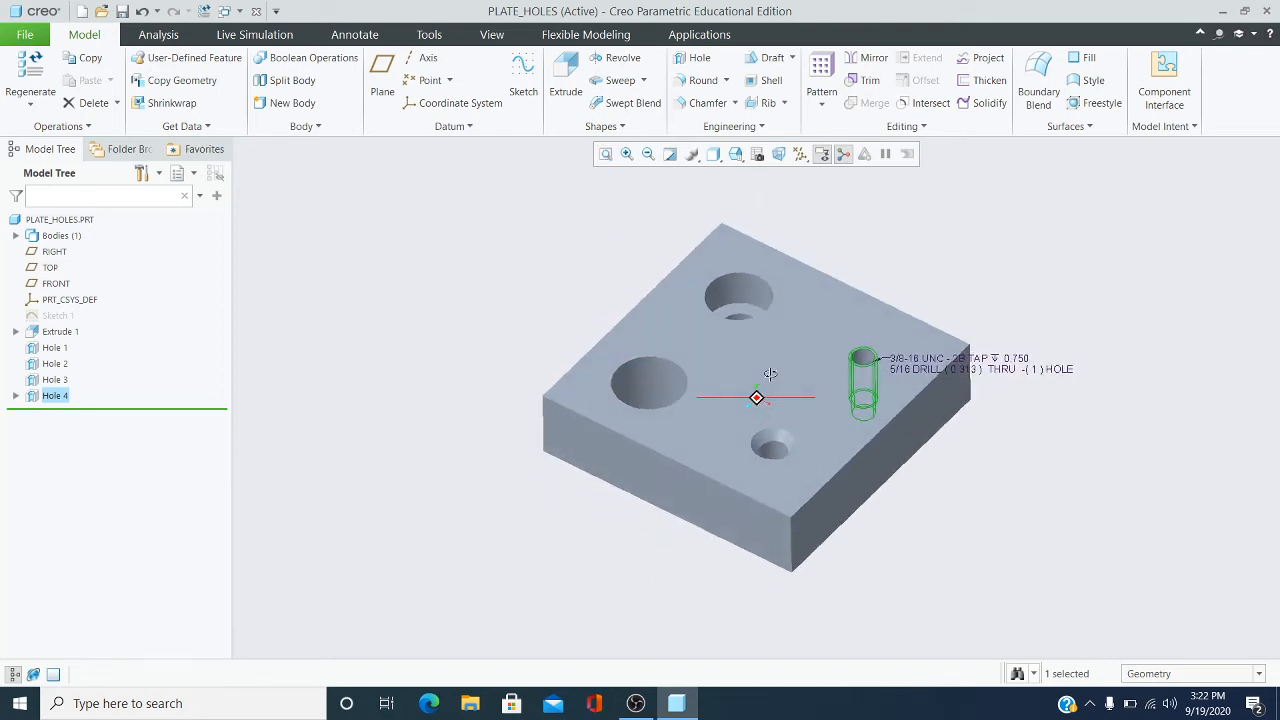
left_click(613, 236)
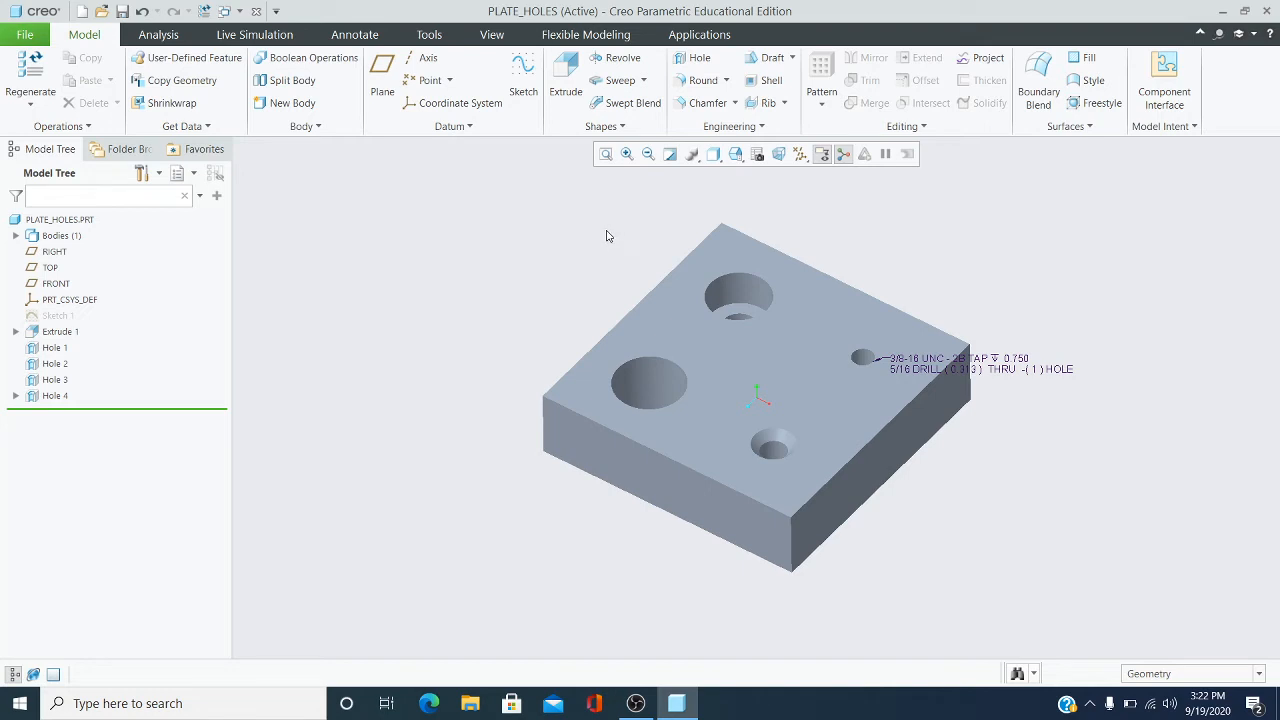
- Start a round on one vertical corner edge of the plate and set its radius to 0.25
left_click(727, 80)
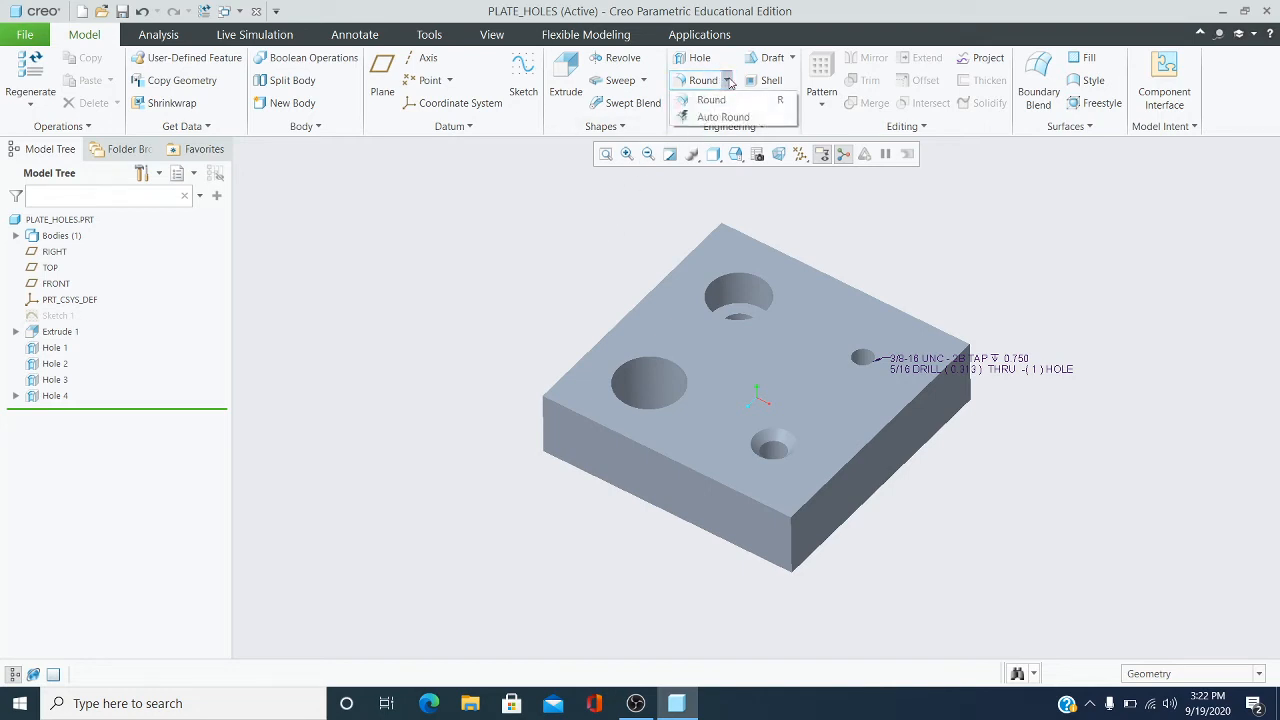
left_click(712, 99)
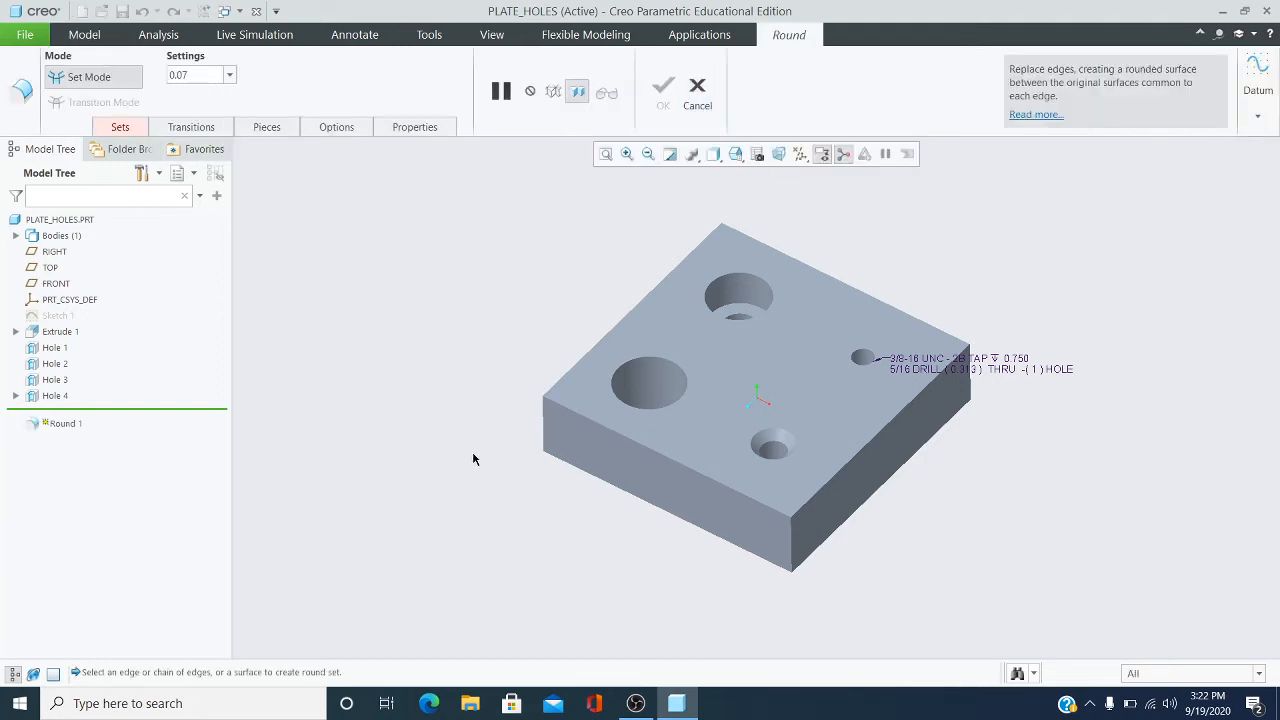
left_click(543, 432)
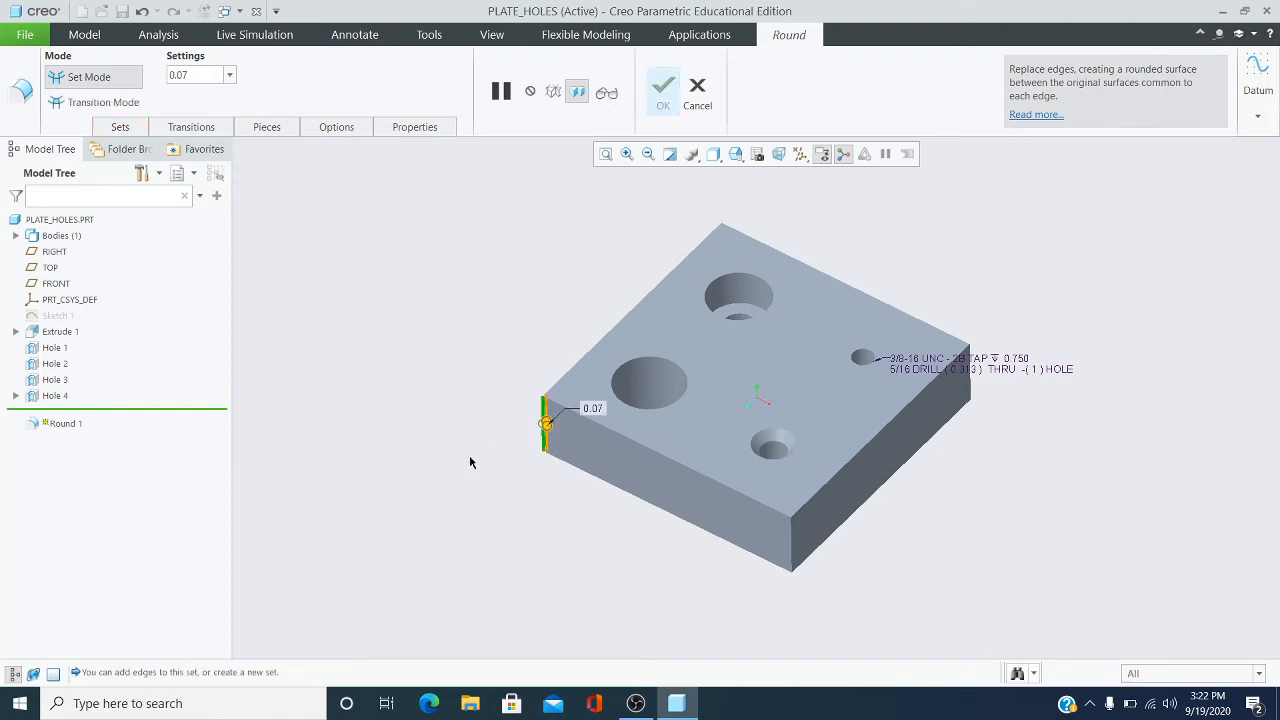
scroll(495, 437, "up", 3)
scroll(498, 442, "down", 2)
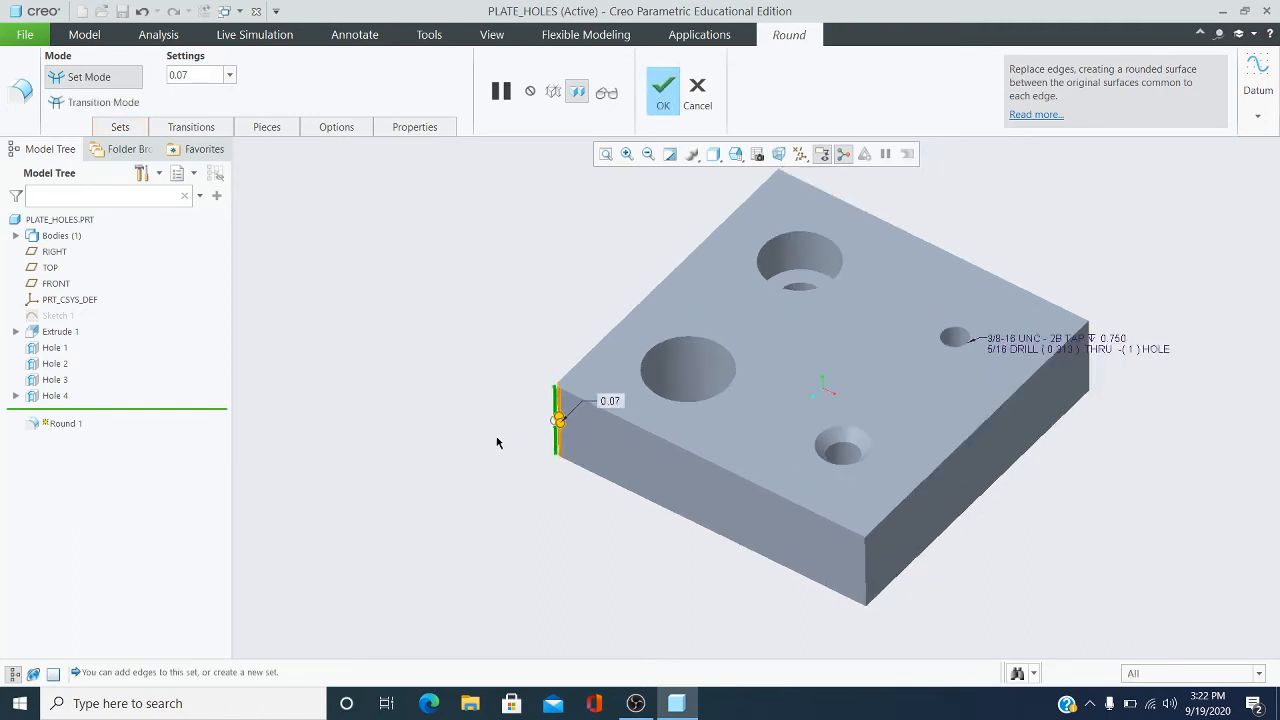
left_click(208, 76)
key("BackSpace")
type(".25")
key("Return")
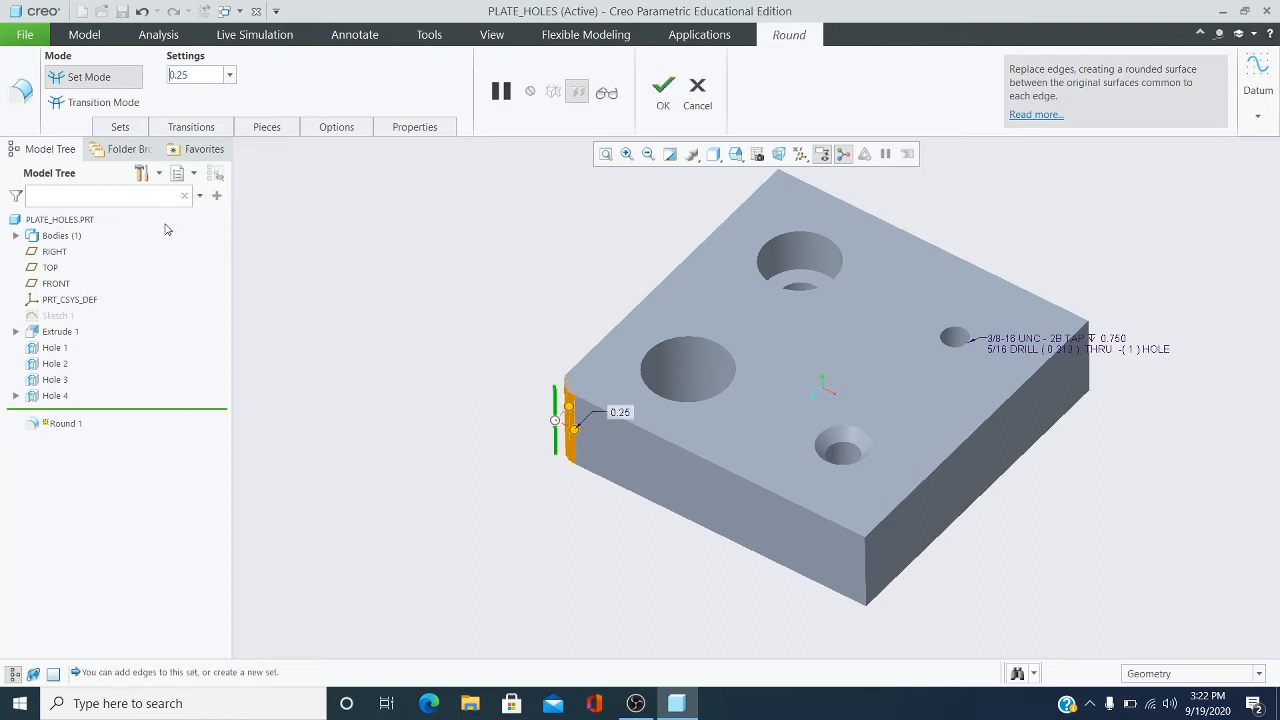
- Add the plate's other three vertical corner edges to the 0.25 round and complete it
left_click(866, 560)
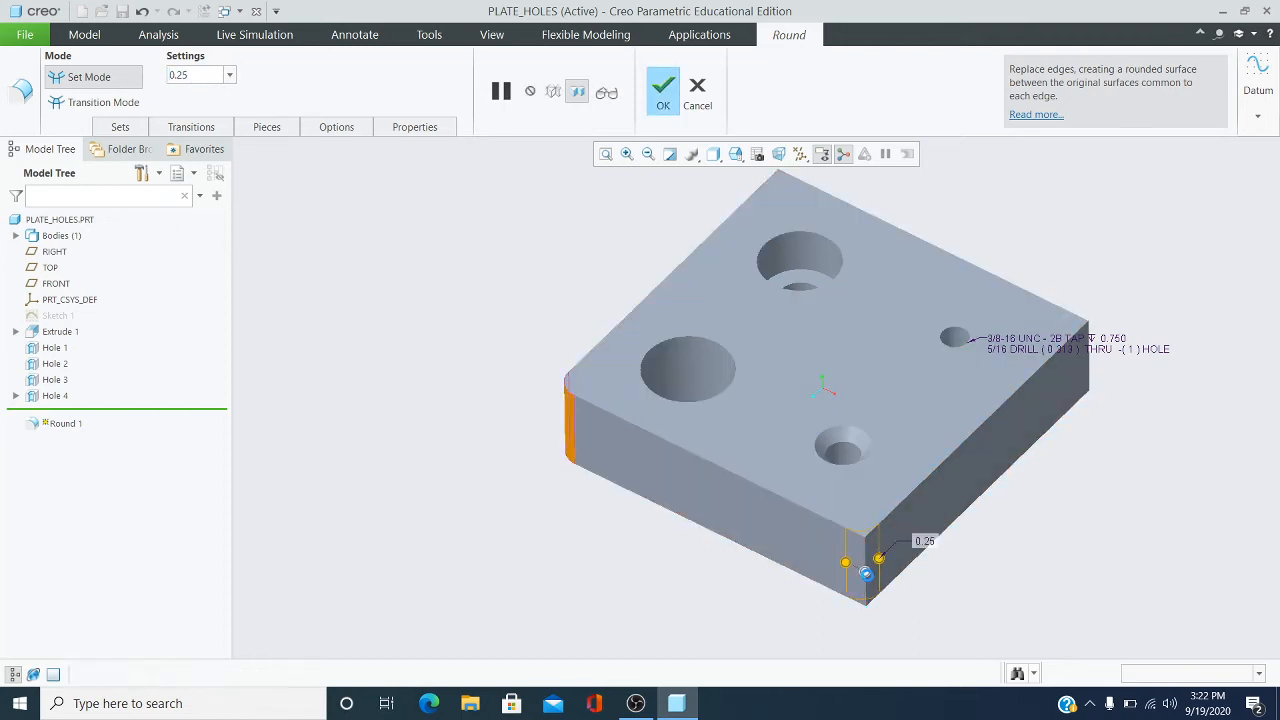
left_click(1089, 372, "ctrl")
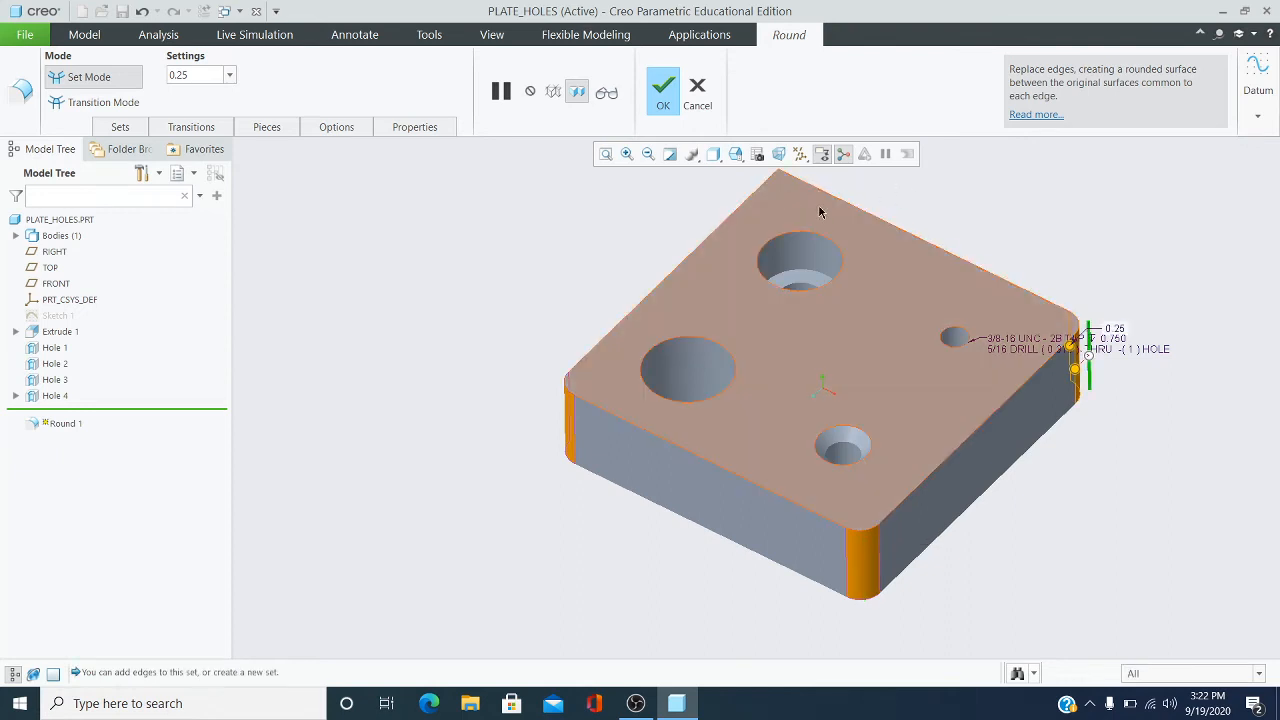
mouse_move(951, 280)
middle_mouse_down()
mouse_move(847, 344)
mouse_move(955, 373)
middle_mouse_up()
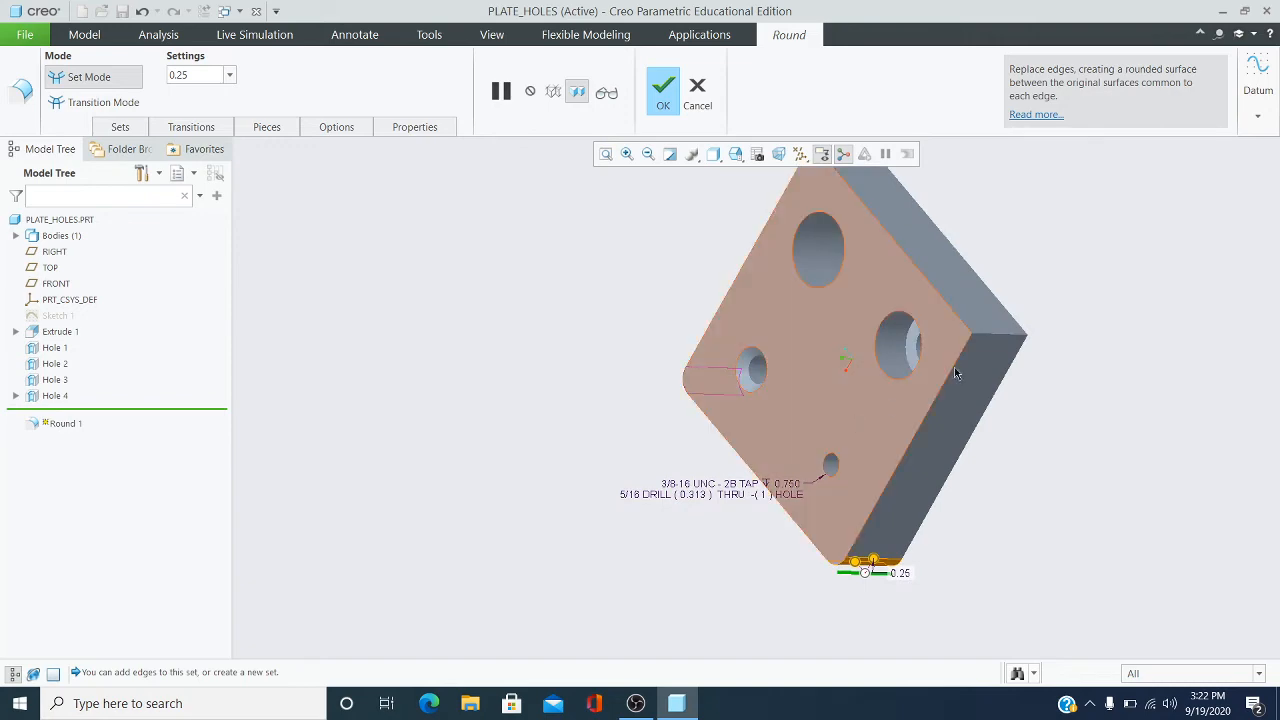
scroll(955, 373, "down", 3)
left_click(984, 342, "ctrl")
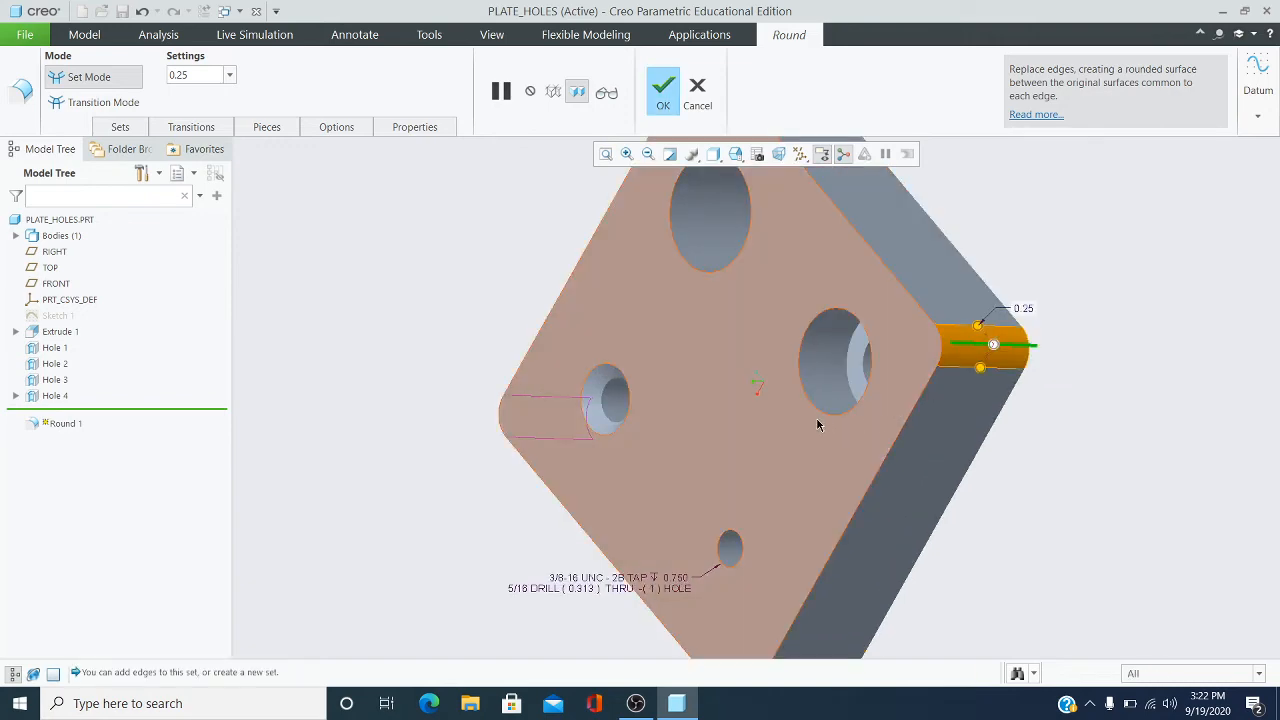
mouse_move(817, 425)
middle_mouse_down()
mouse_move(900, 360)
mouse_move(870, 350)
mouse_move(860, 363)
middle_mouse_up()
left_click(662, 93)
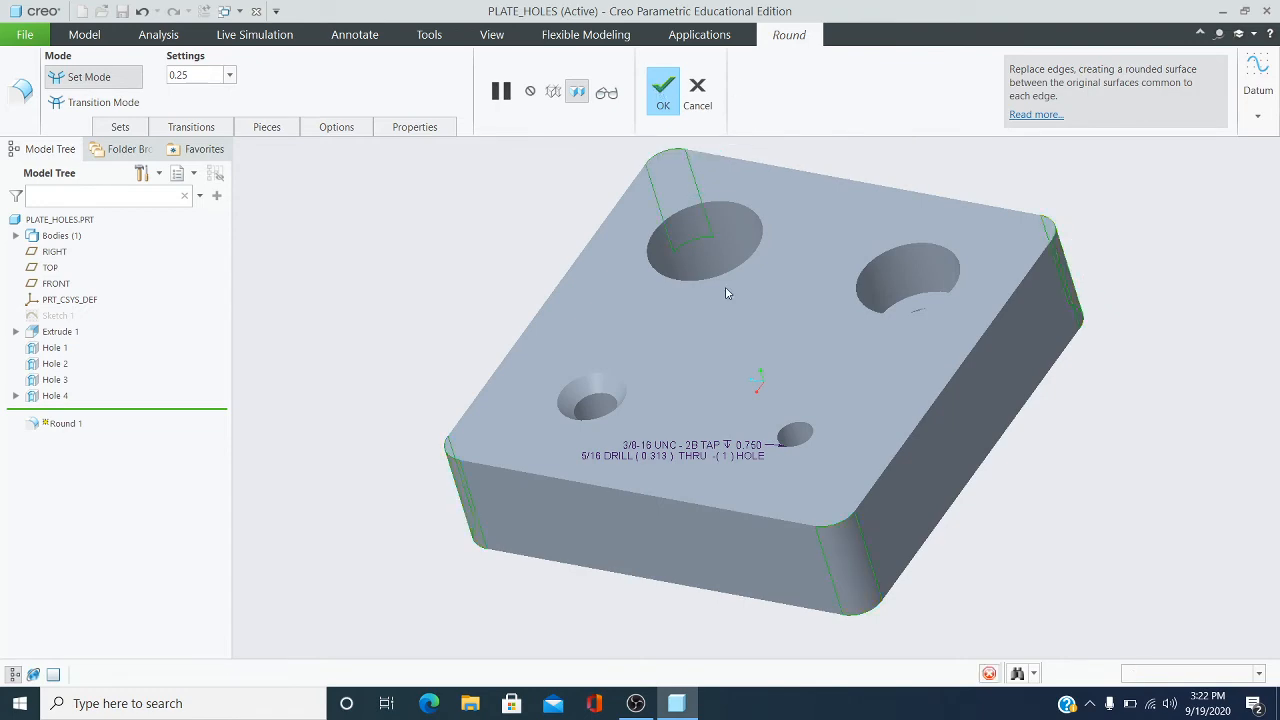
middle_click_drag(755, 300, 715, 320)
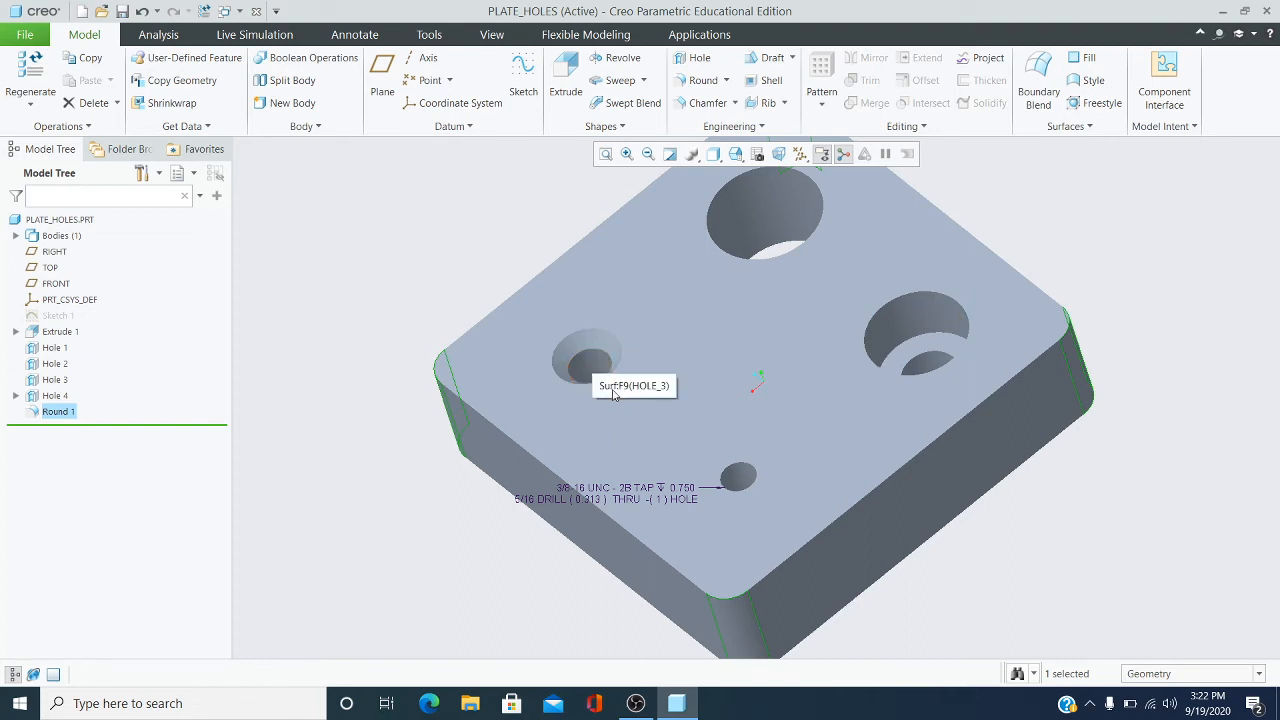
middle_click_drag(590, 362, 640, 374)
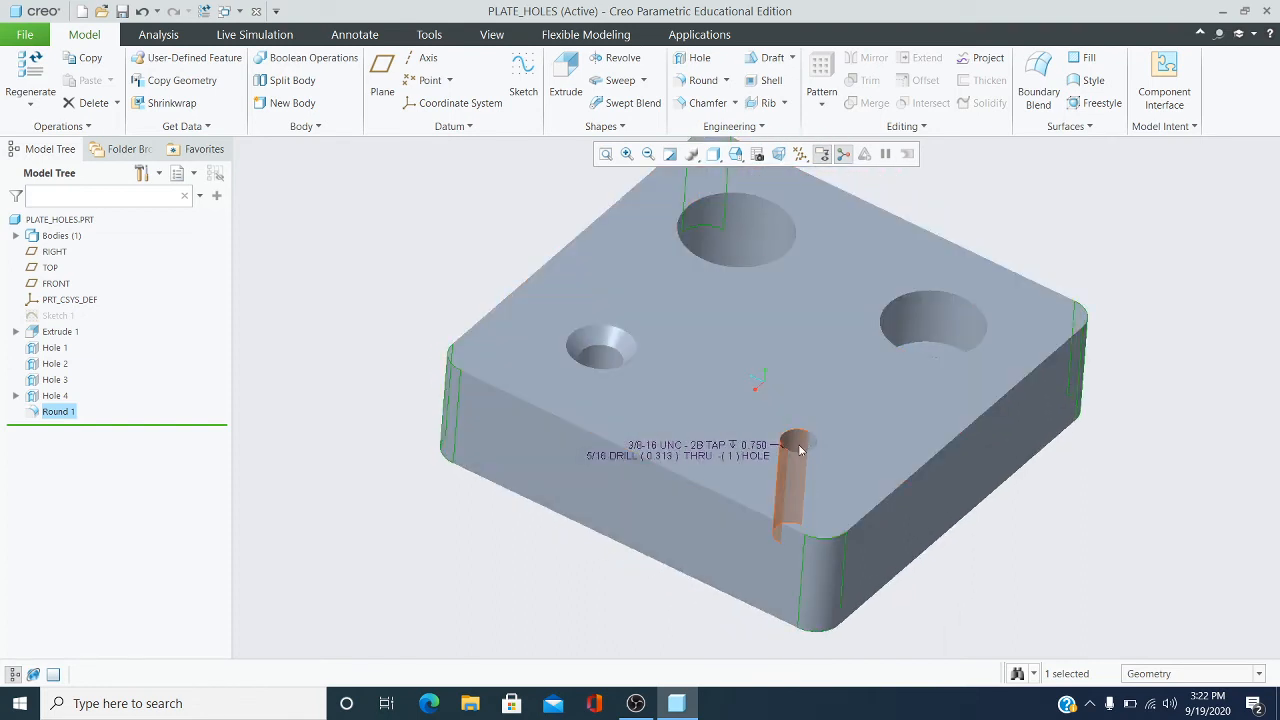
scroll(799, 446, "up", 3)
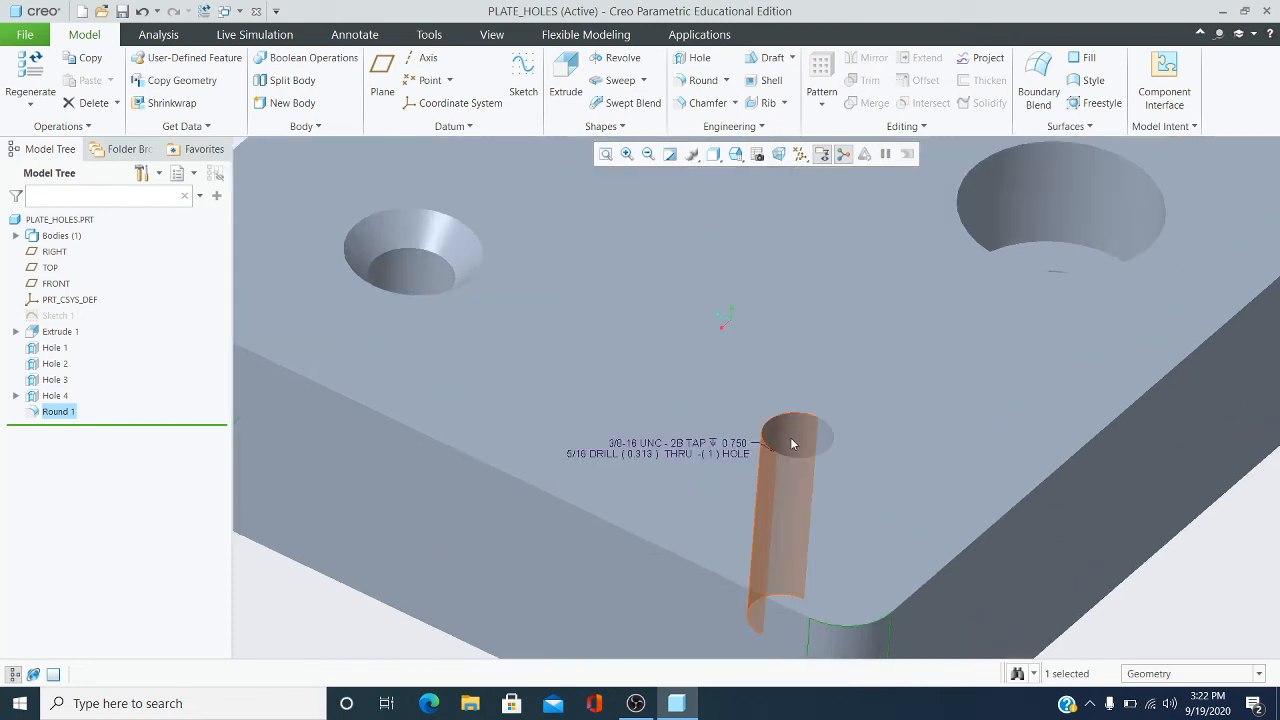
scroll(795, 444, "down", 2)
scroll(792, 443, "down", 3)
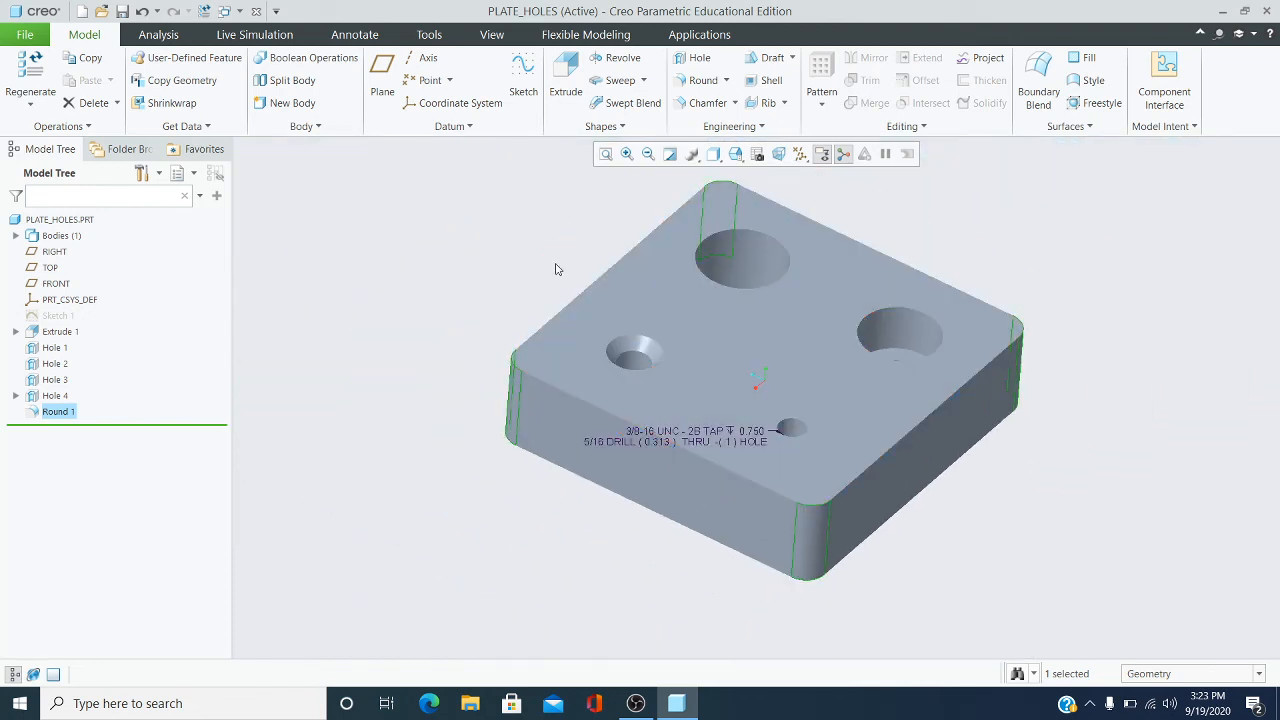
mouse_move(660, 371)
middle_mouse_down()
mouse_move(640, 390)
mouse_move(686, 362)
mouse_move(679, 378)
middle_mouse_up()
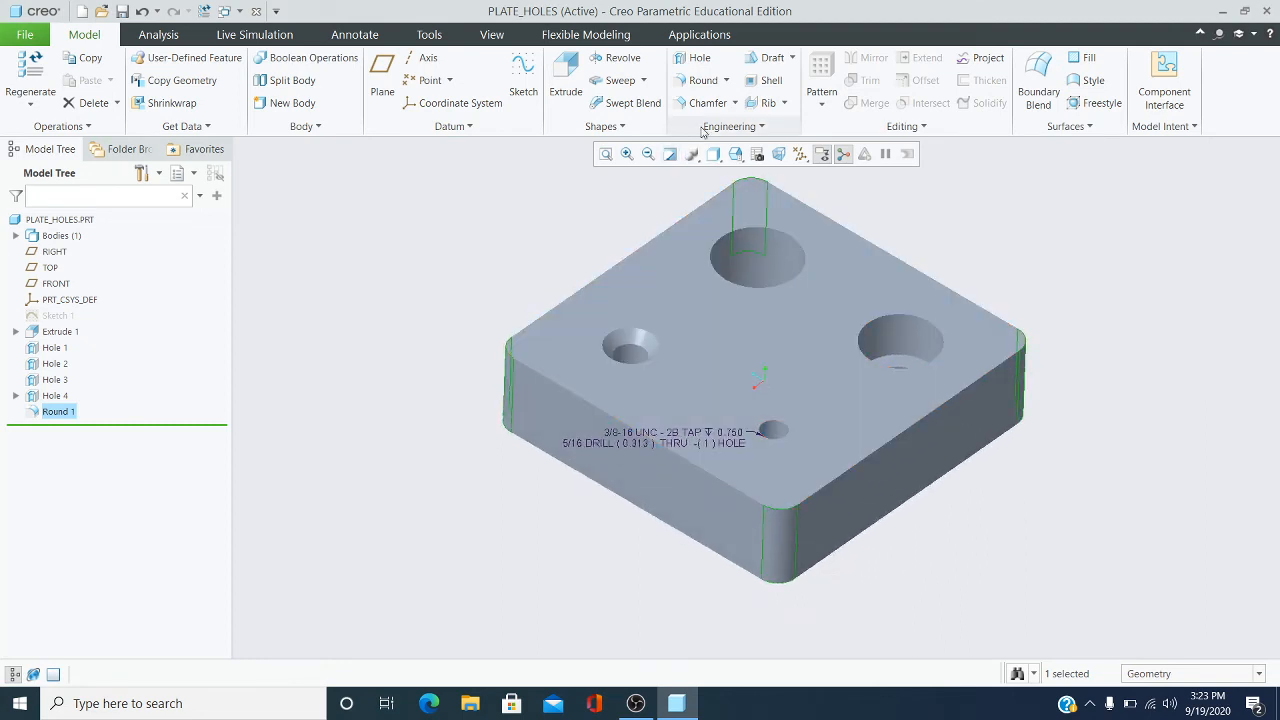
- Create a D x D edge chamfer of 0.12 around the plate's upper perimeter edge and complete it
left_click(734, 104)
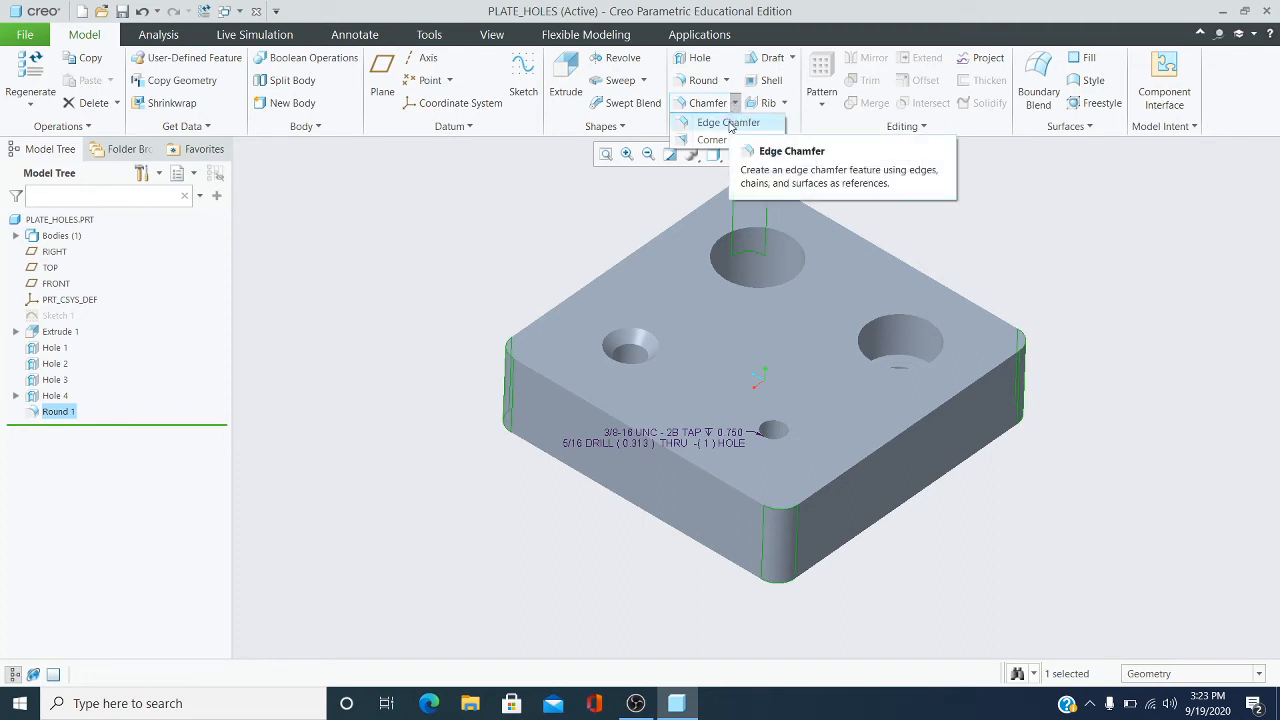
left_click(729, 122)
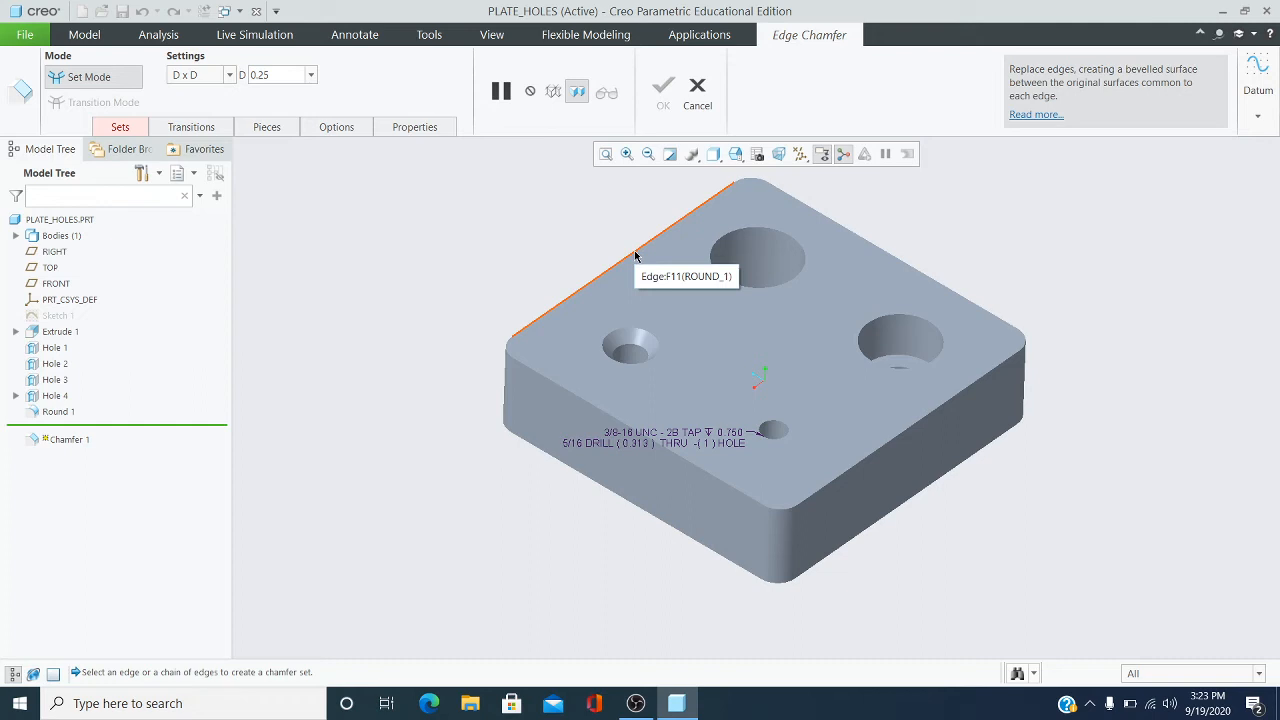
left_click(282, 77)
key("BackSpace")
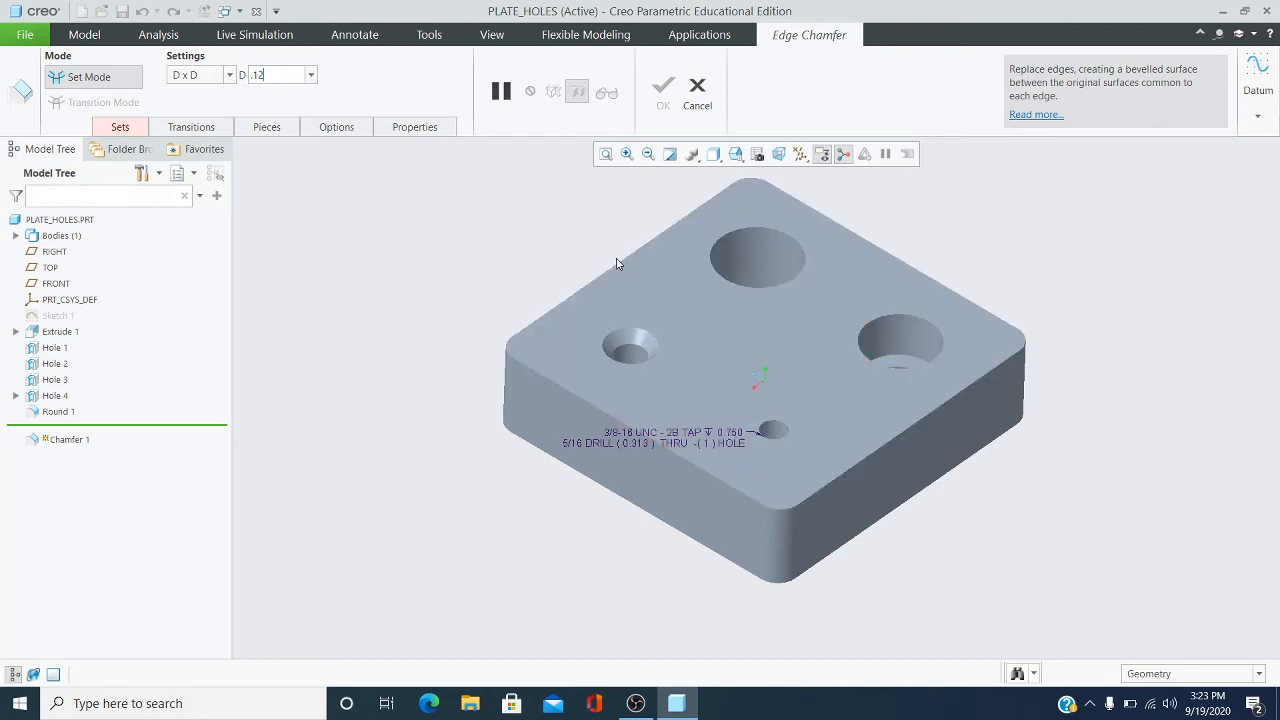
type(".12")
key("Return")
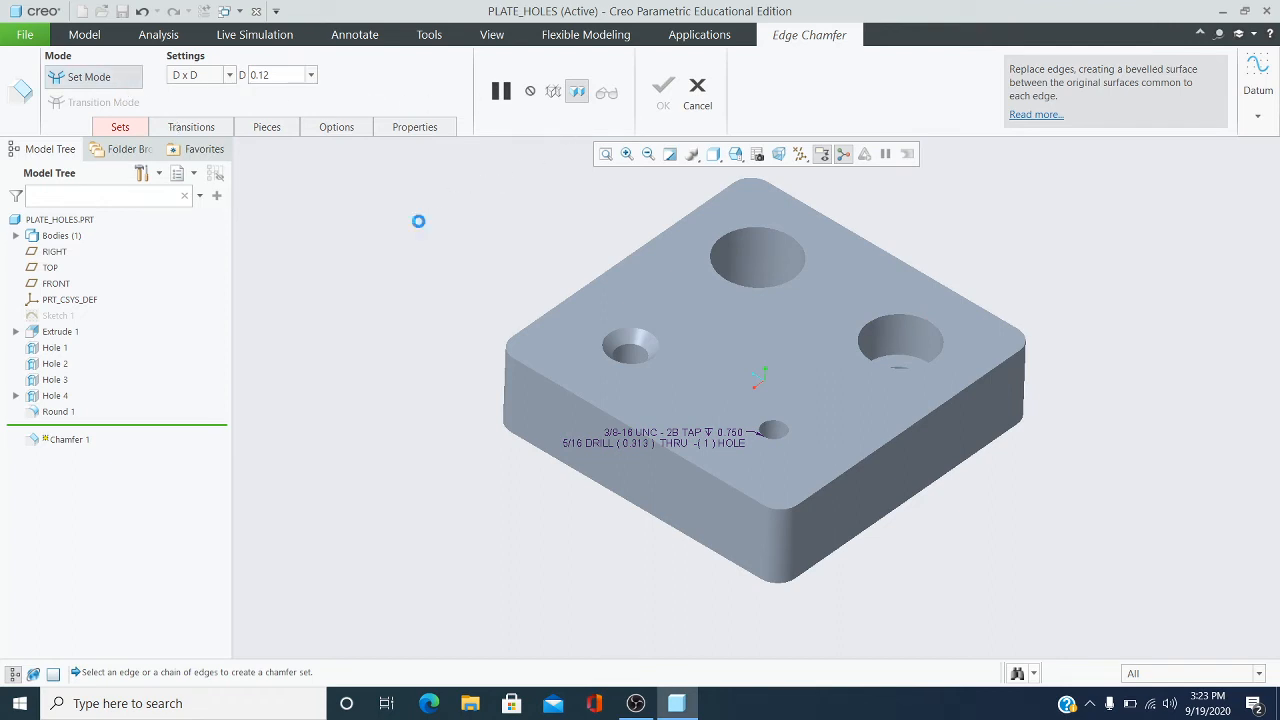
left_click(579, 288)
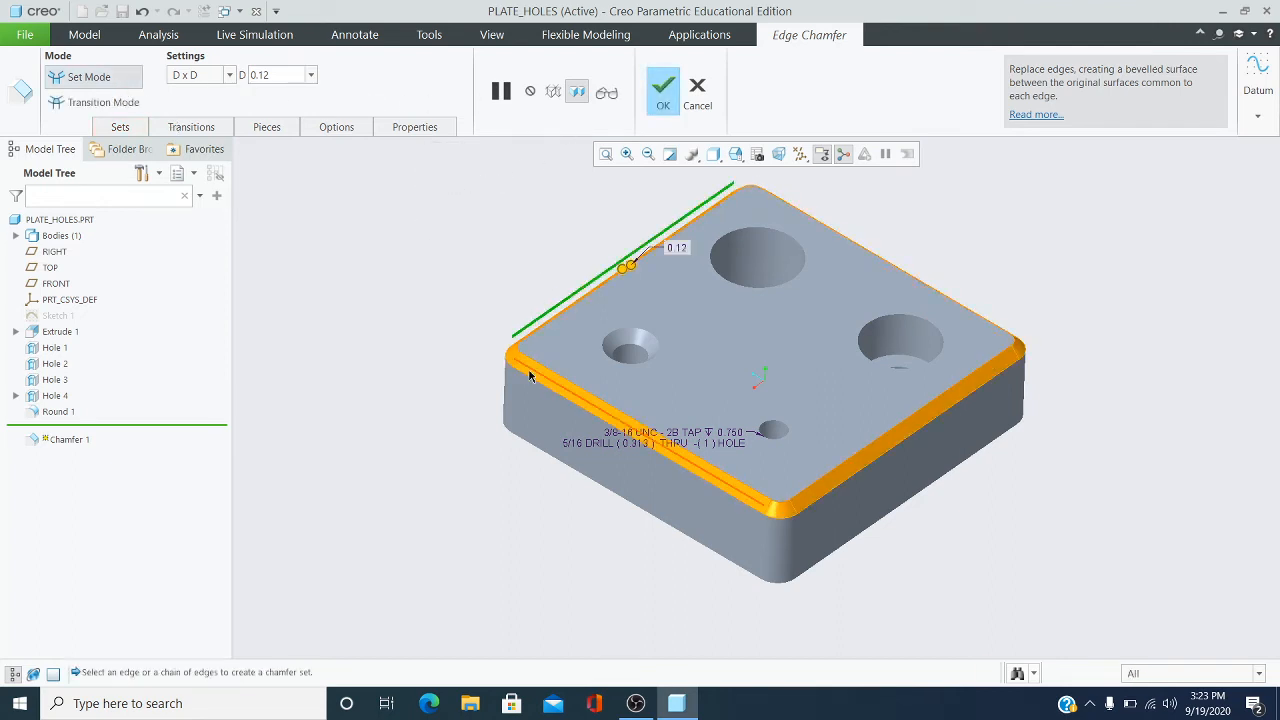
mouse_move(511, 504)
middle_mouse_down()
mouse_move(517, 543)
mouse_move(589, 557)
mouse_move(503, 489)
mouse_move(524, 403)
mouse_move(508, 500)
mouse_move(518, 480)
middle_mouse_up()
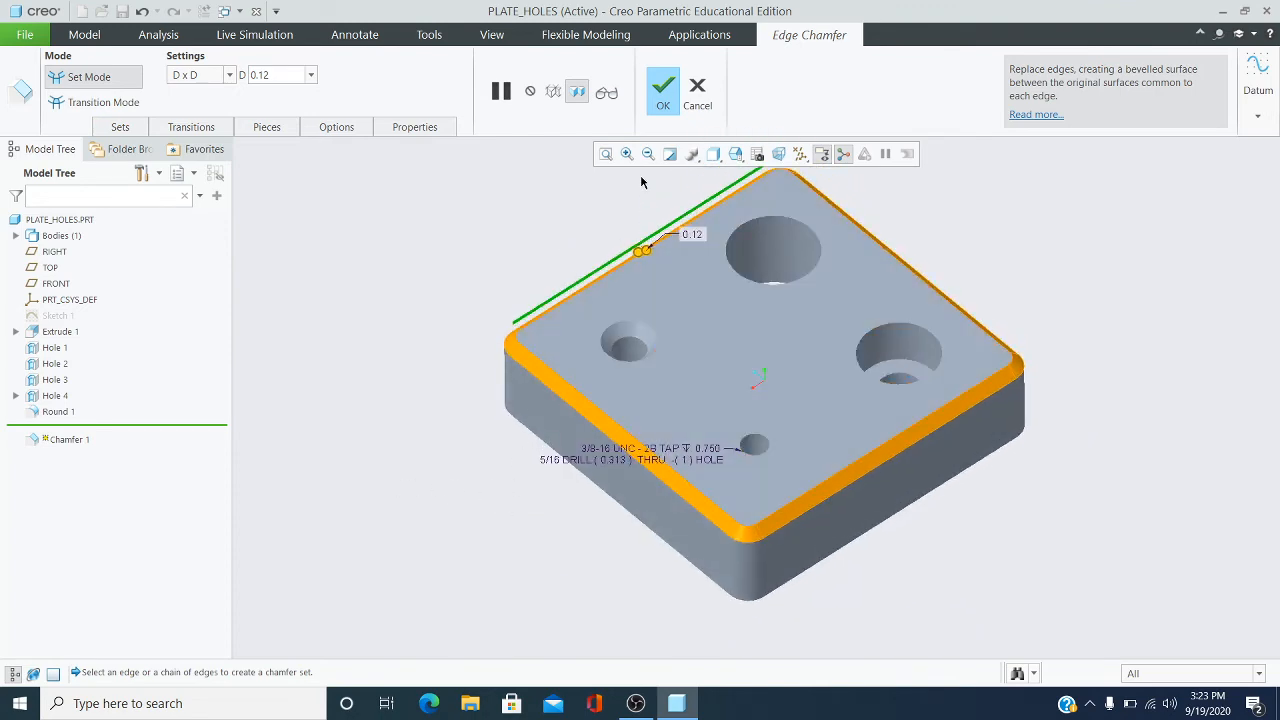
left_click(659, 97)
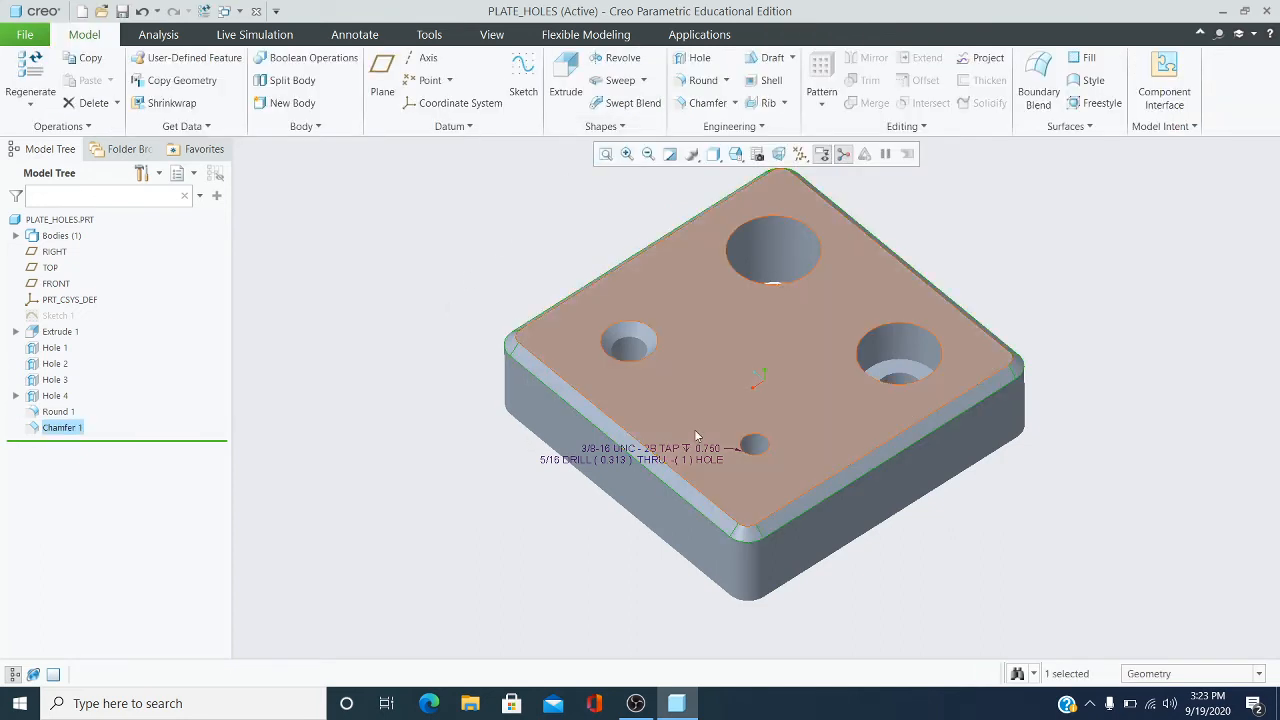
- Try to apply the red appearance to the selected chamfer and to the plate's upper face
scroll(701, 416, "down", 3)
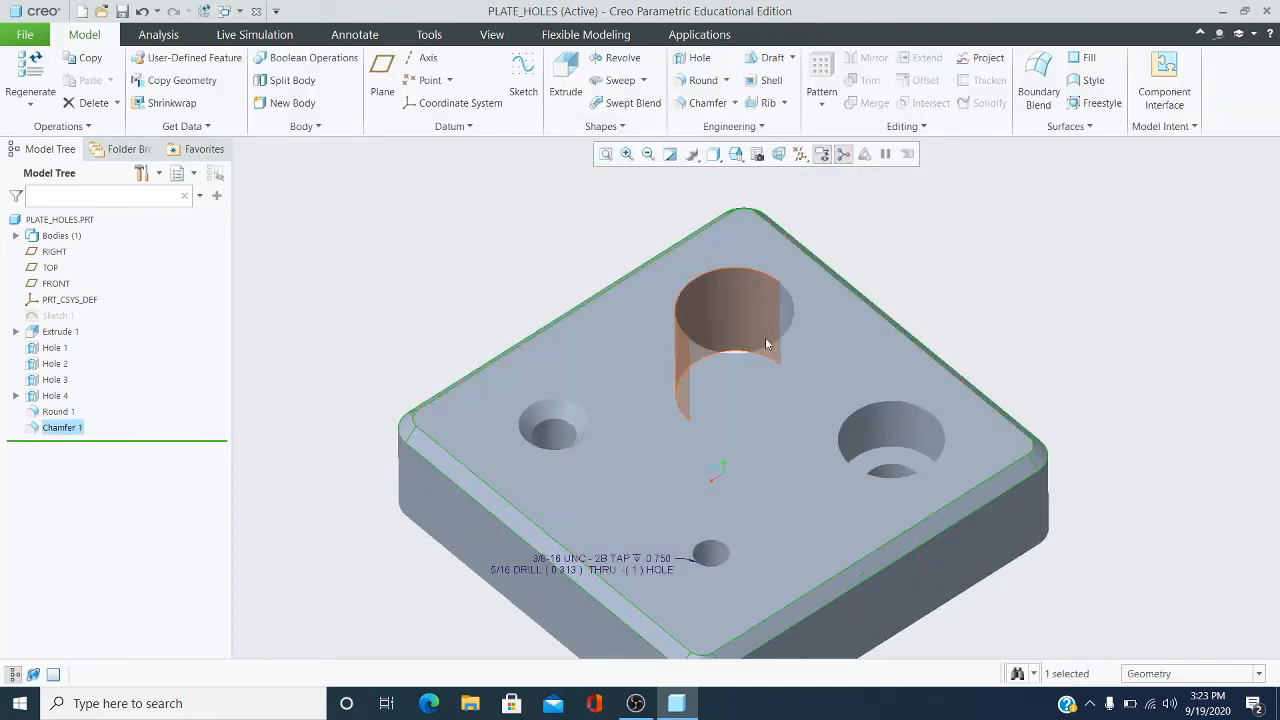
scroll(766, 355, "up", 2)
scroll(721, 588, "down", 1)
middle_click_drag(744, 543, 739, 542)
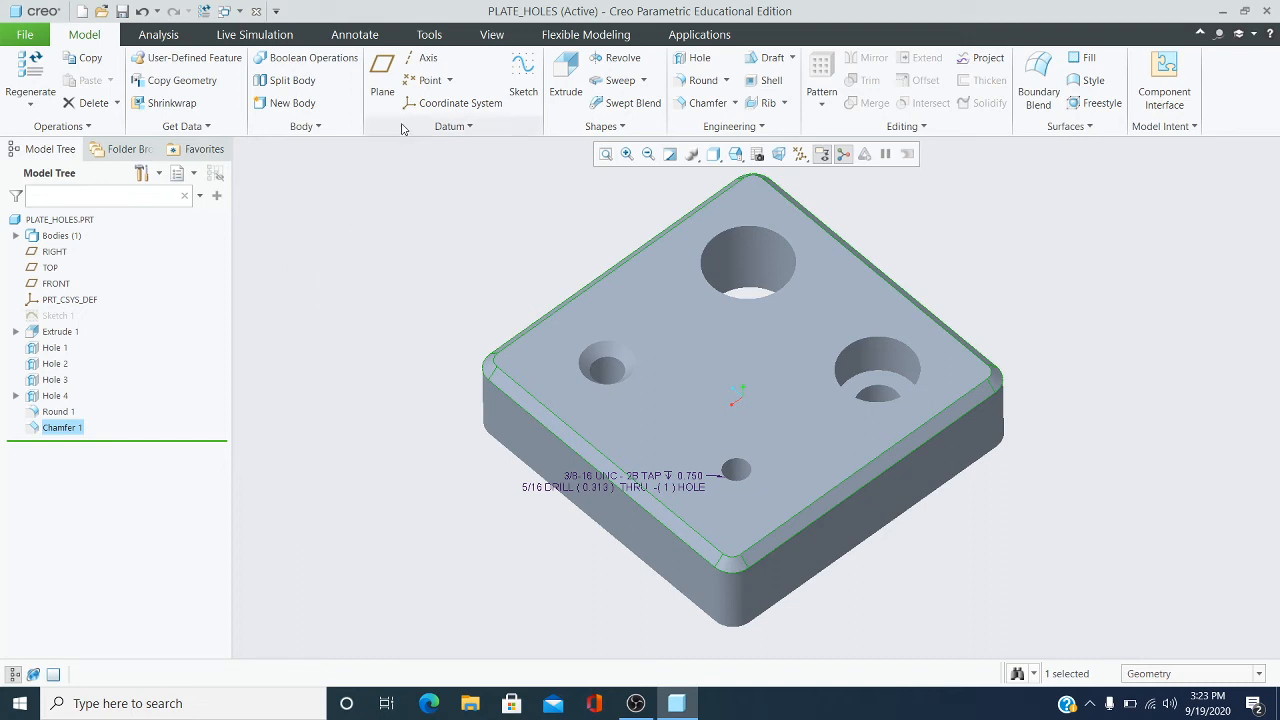
left_click(491, 35)
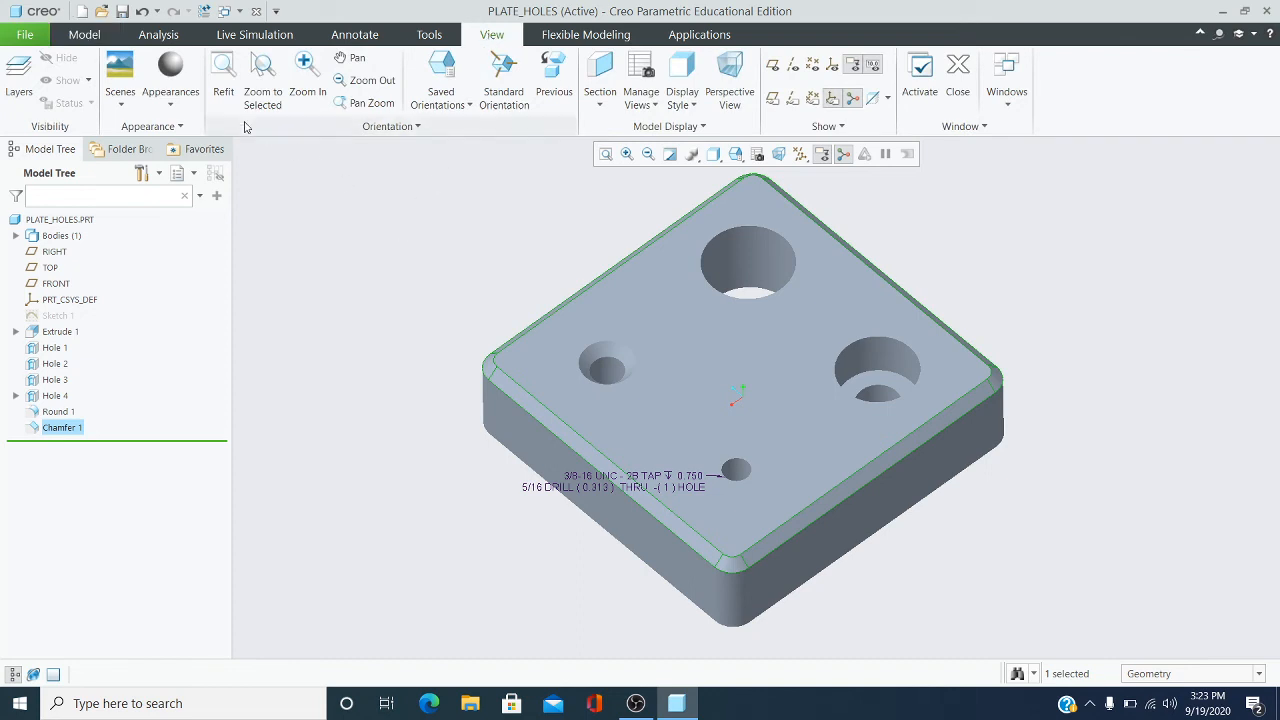
left_click(173, 108)
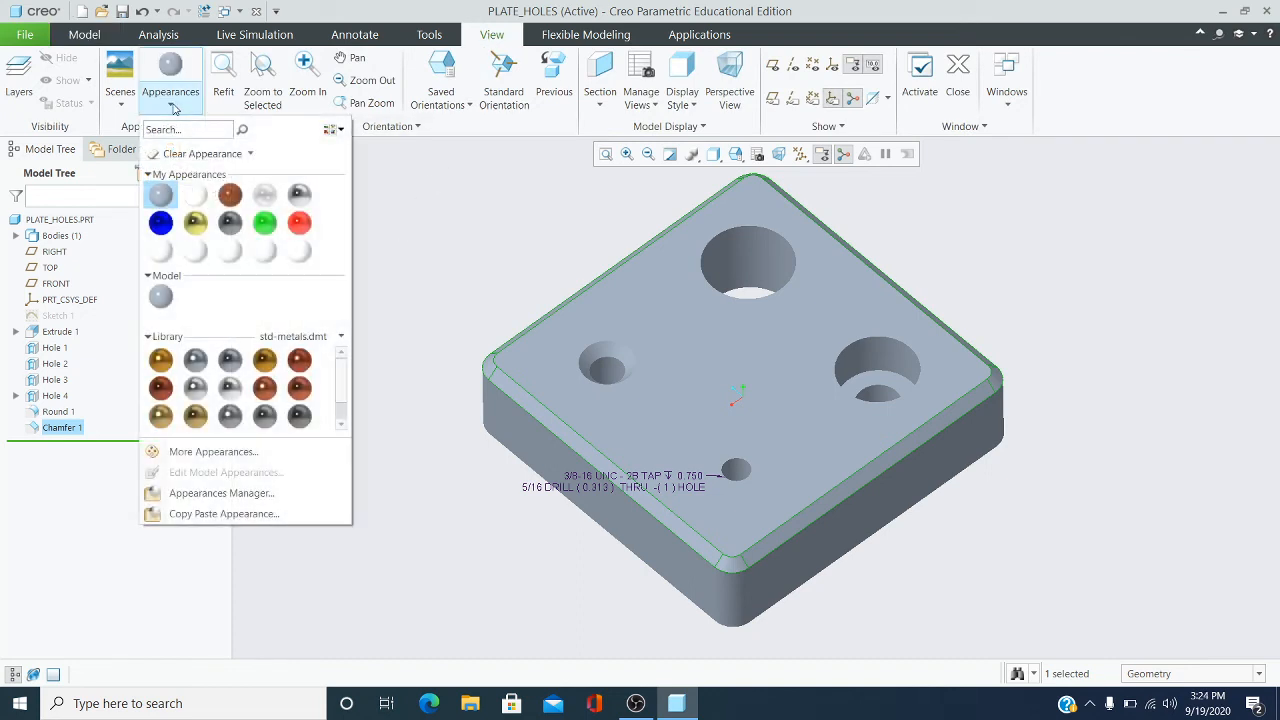
left_click(300, 224)
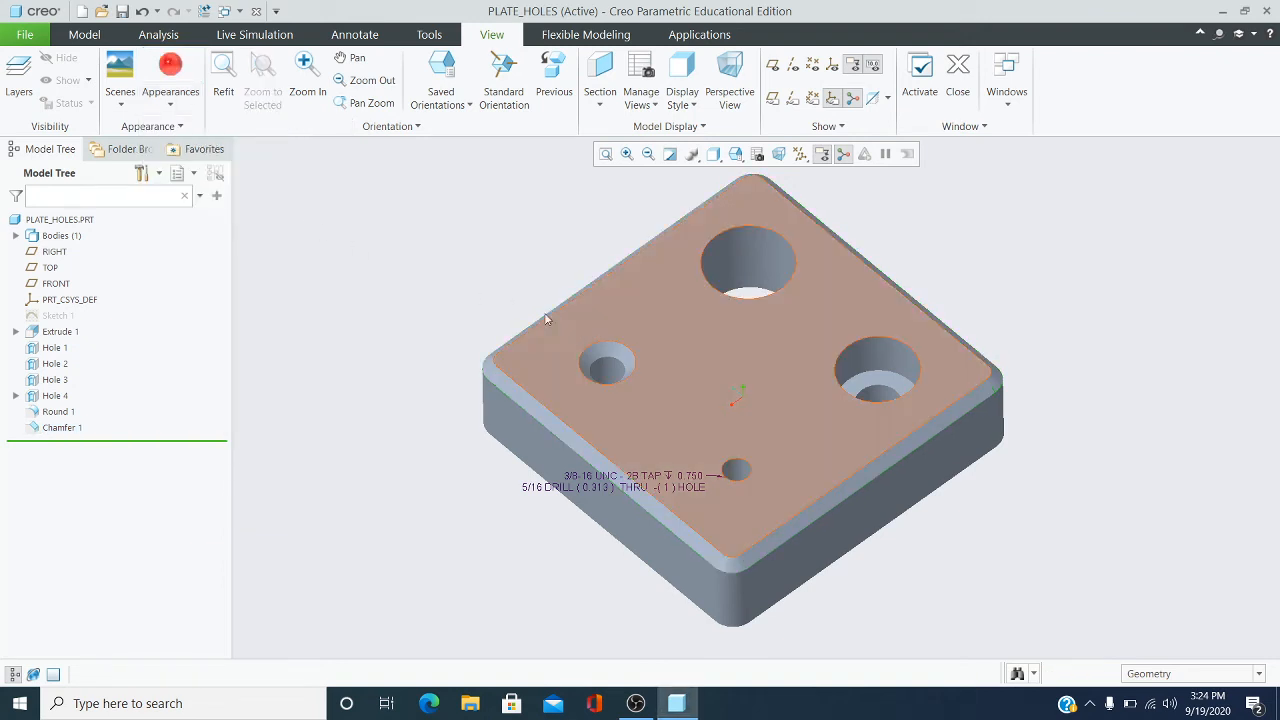
left_click(171, 102)
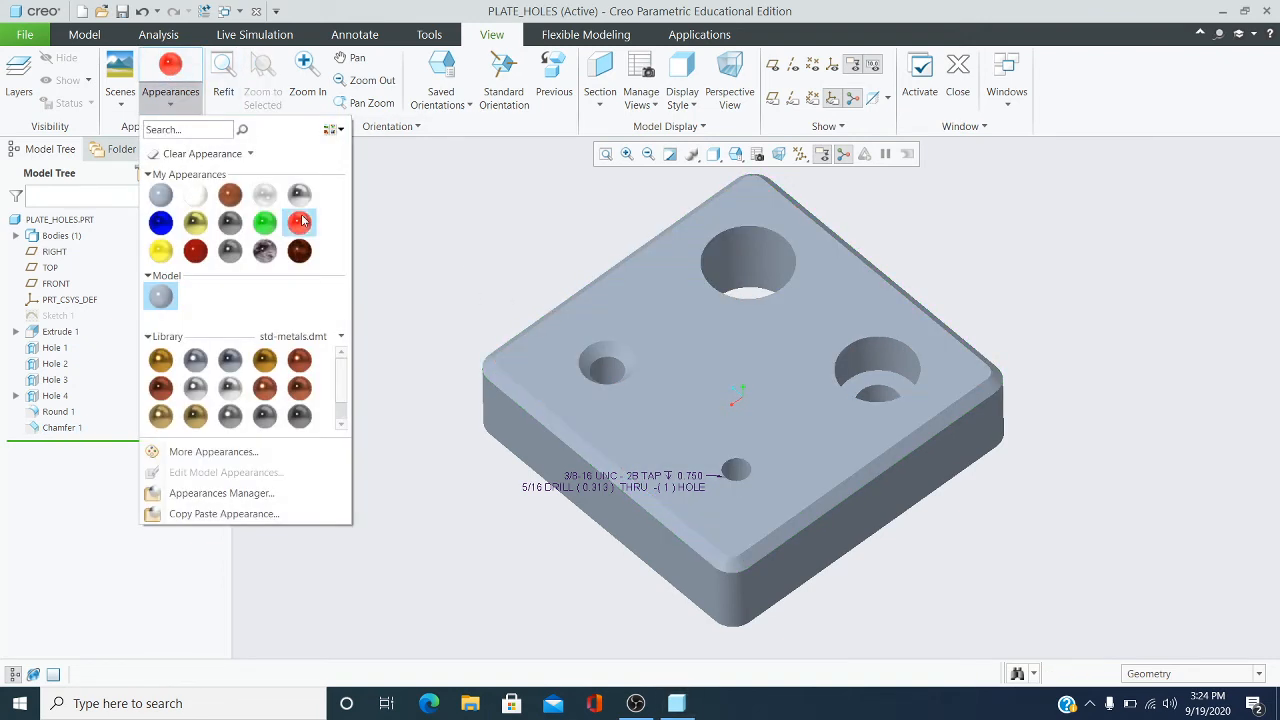
left_click(301, 217)
left_click(614, 317)
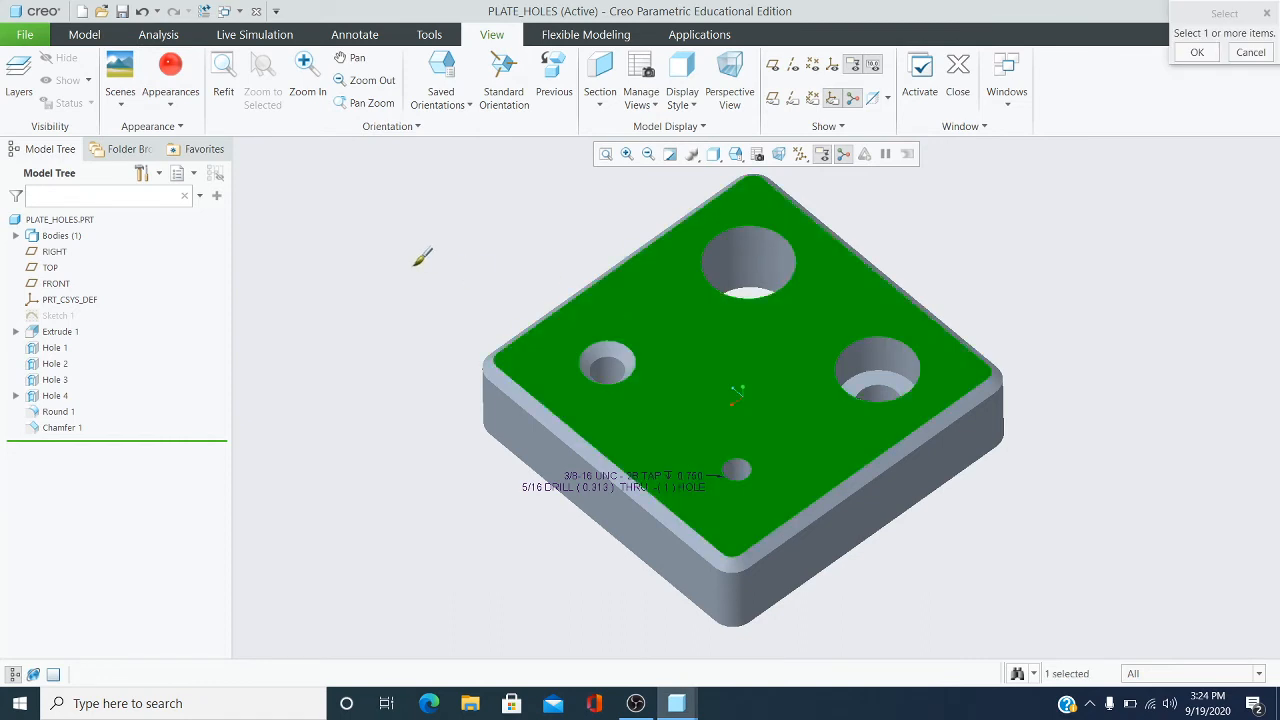
- Apply the red appearance from My Appearances to the plate's upper face and confirm the surface selection
left_click(171, 106)
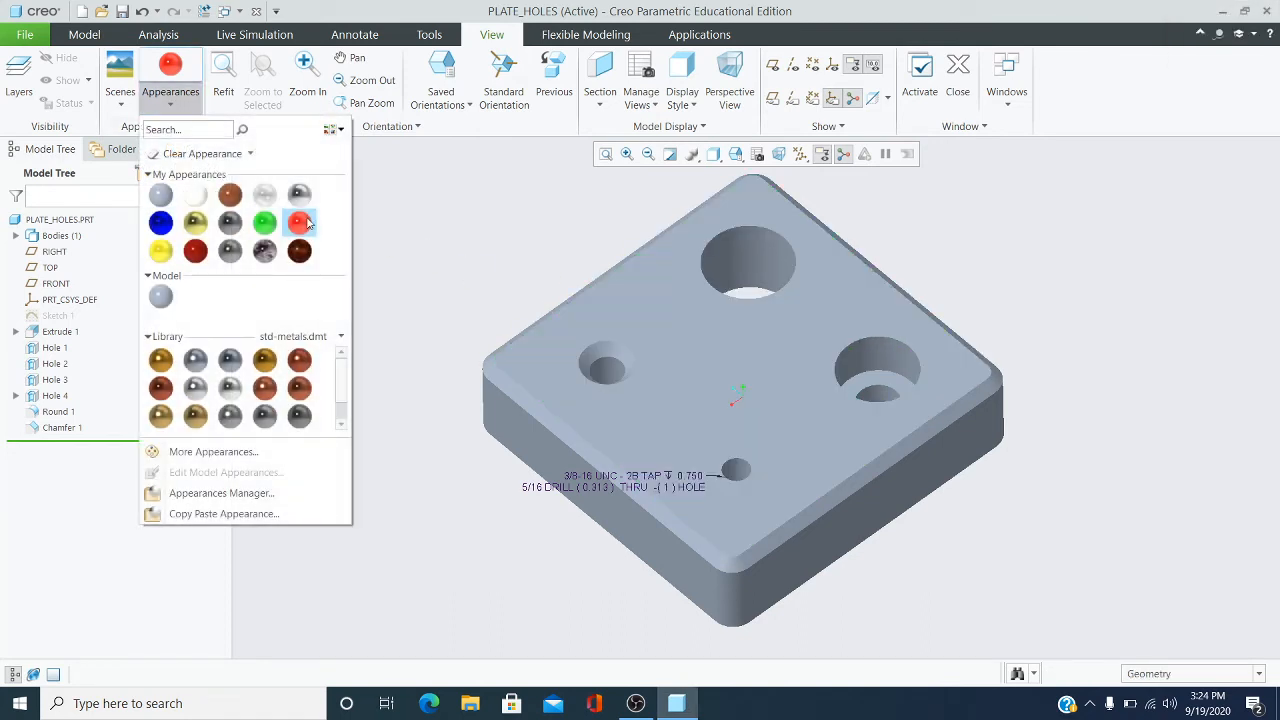
left_click(301, 222)
left_click(665, 316)
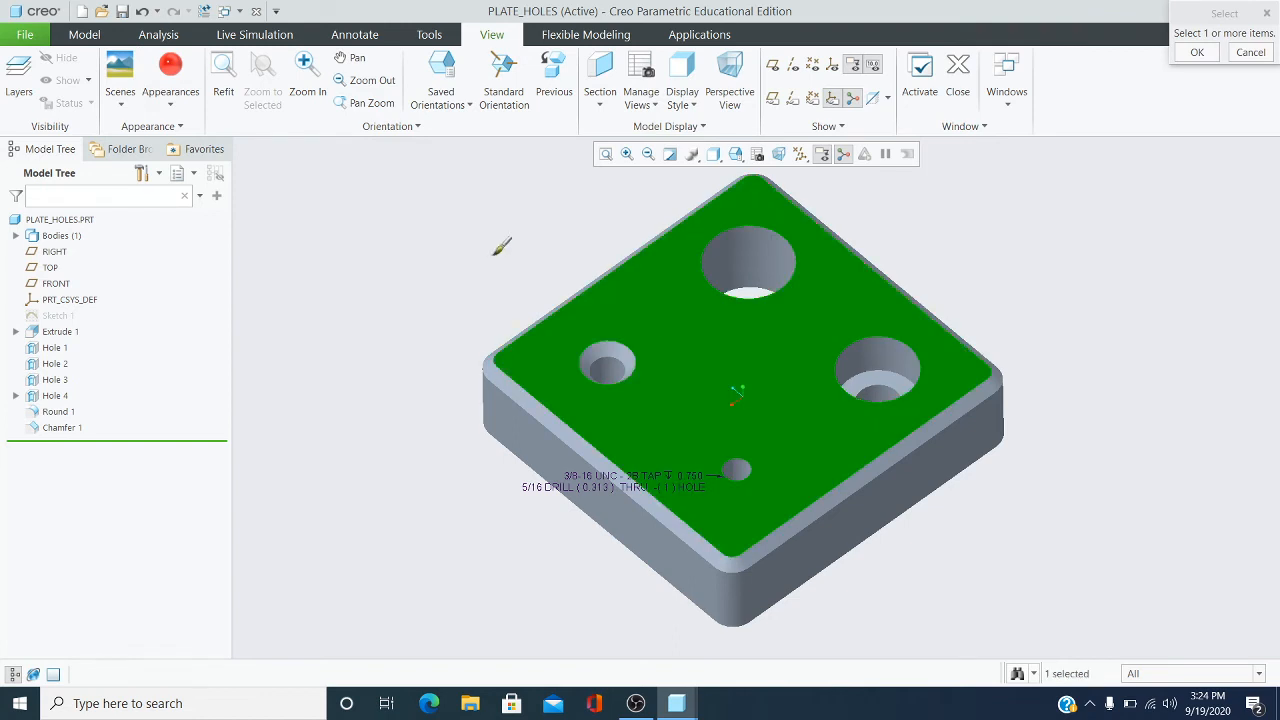
left_click(1197, 52)
middle_click_drag(811, 441, 805, 428)
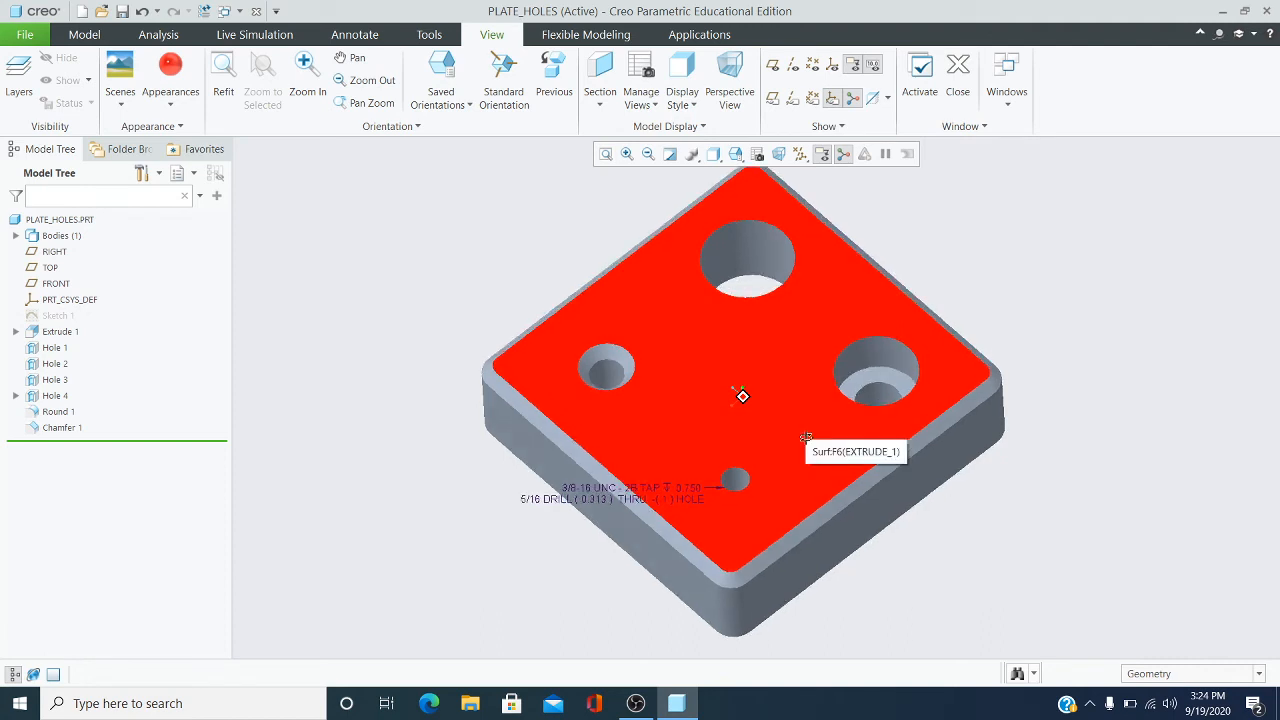
scroll(796, 416, "down", 2)
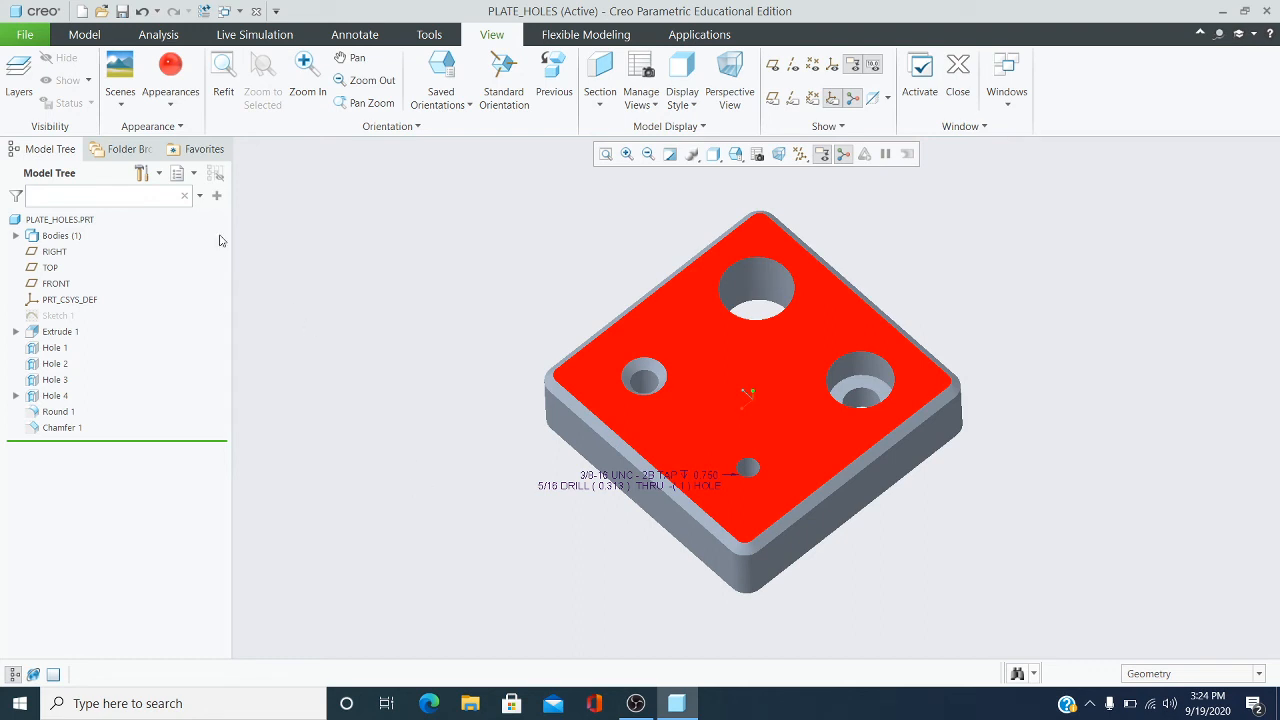
- Save a PNG (Snapshot) copy of the part as plate_holes in My Documents and look for it briefly in File Explorer
left_click(15, 33)
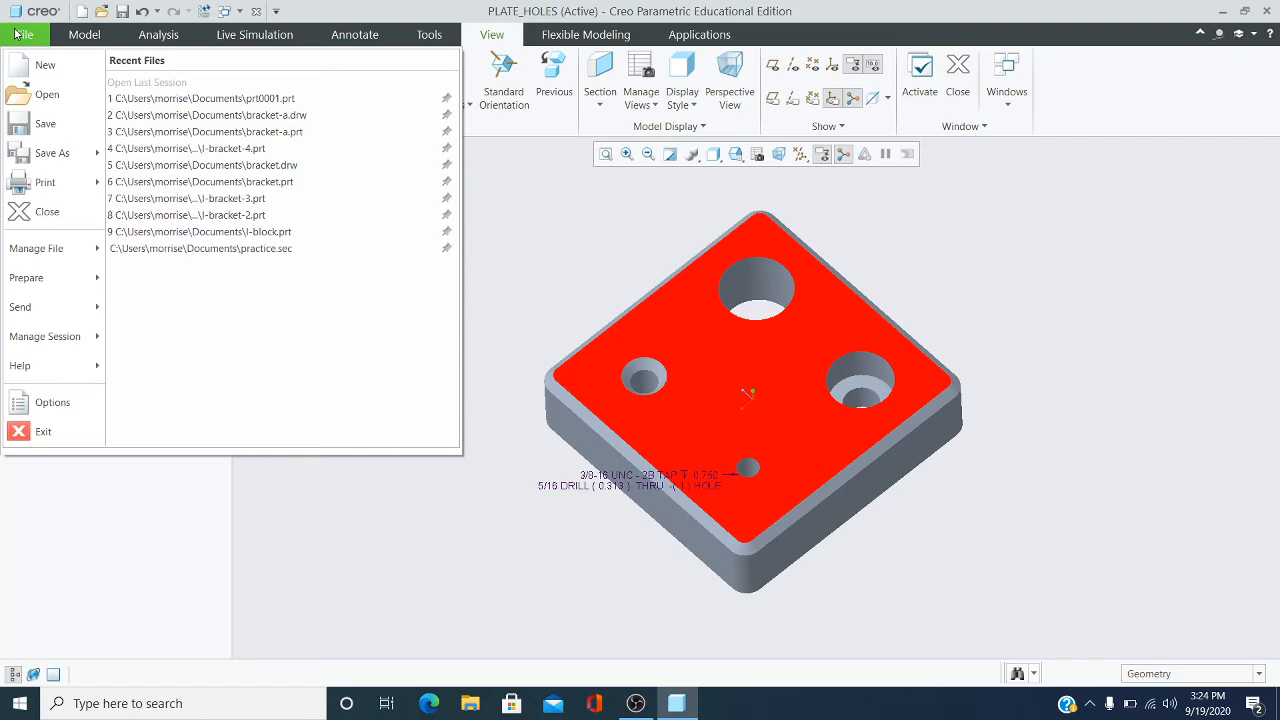
left_click(63, 153)
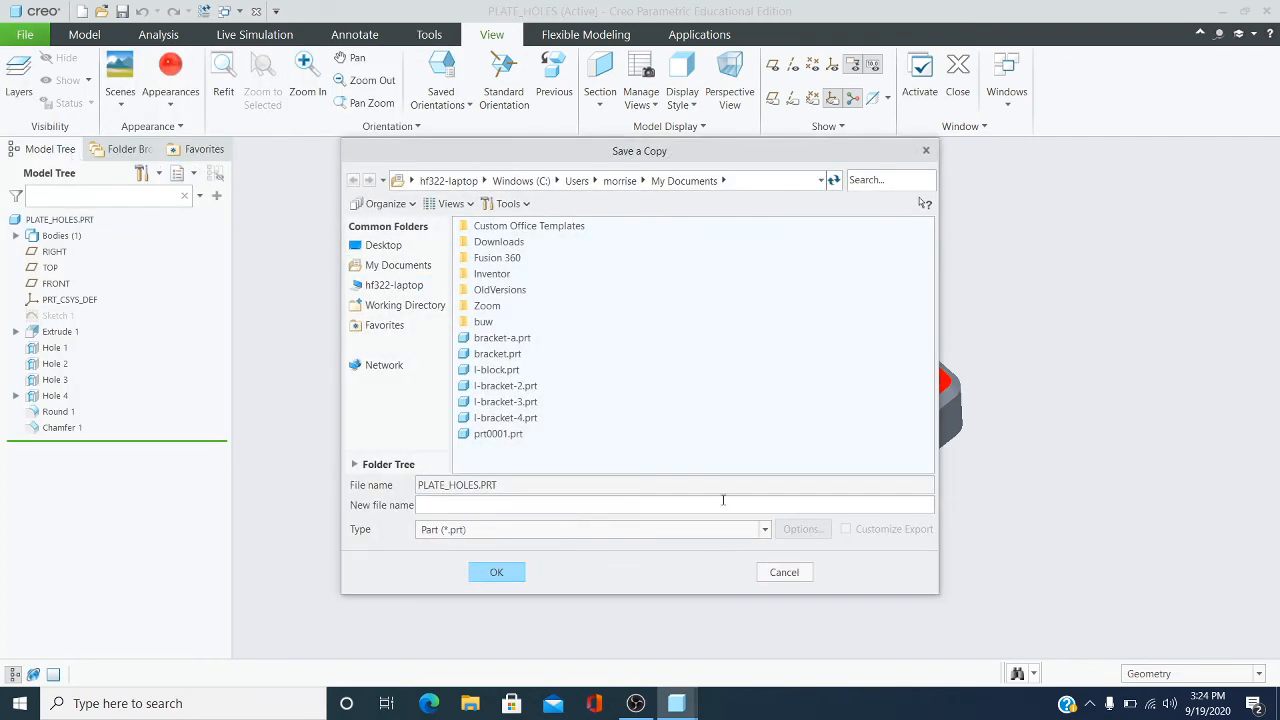
left_click(764, 530)
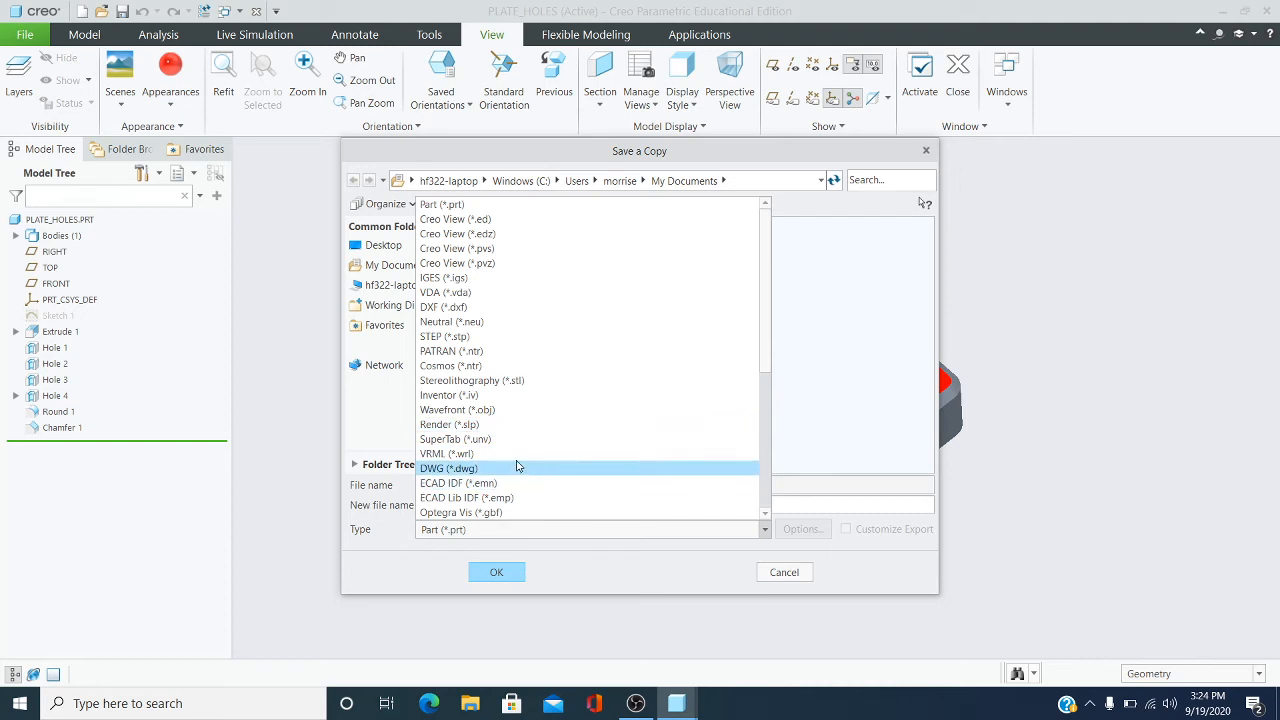
left_click(766, 460)
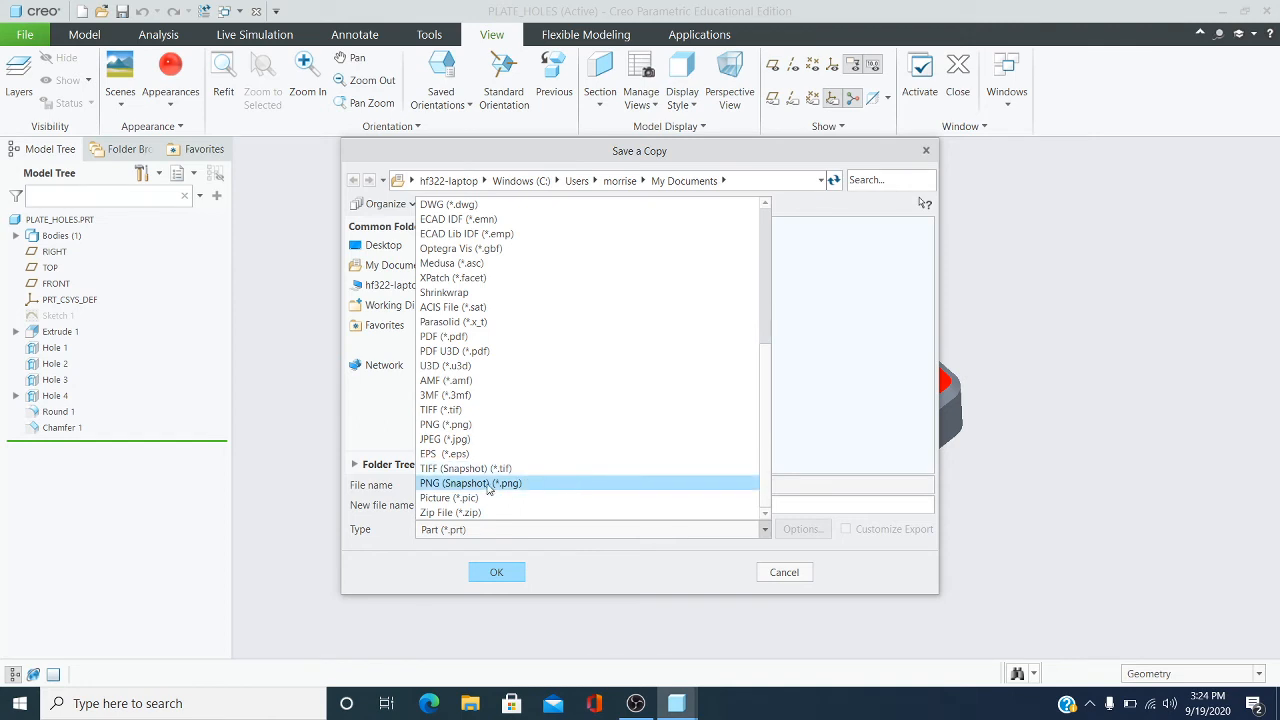
left_click(519, 484)
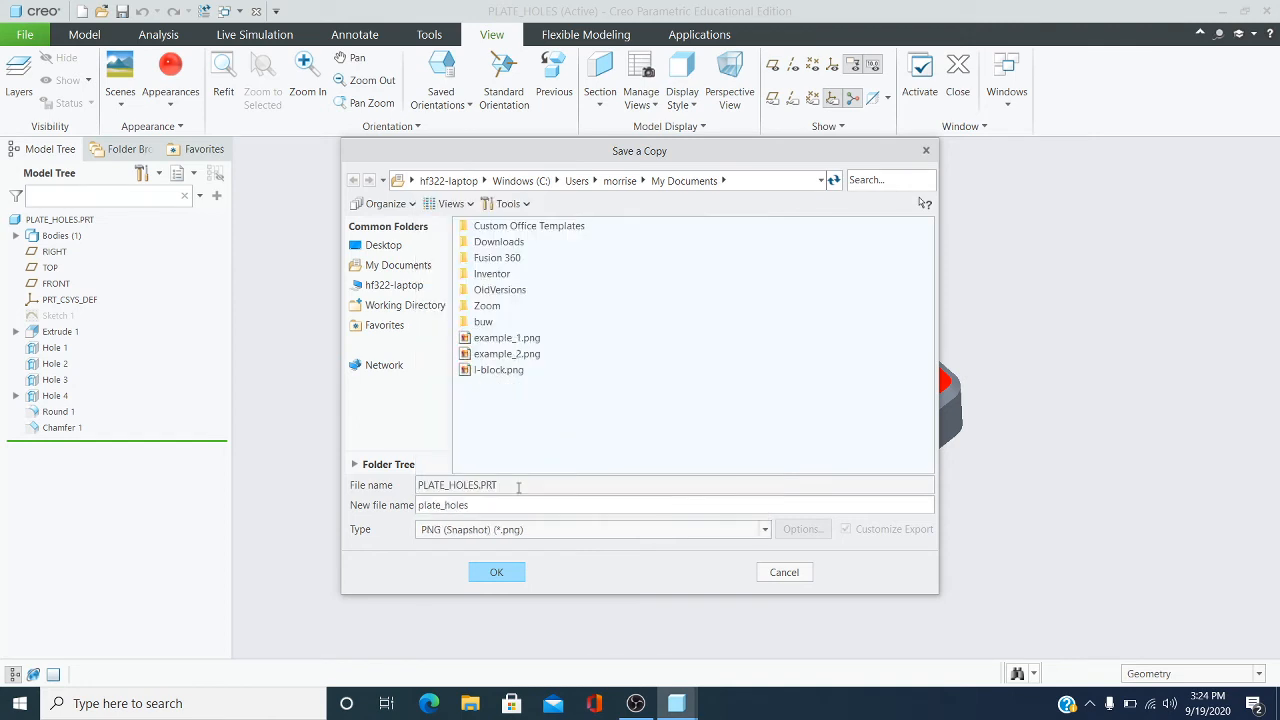
left_click(497, 573)
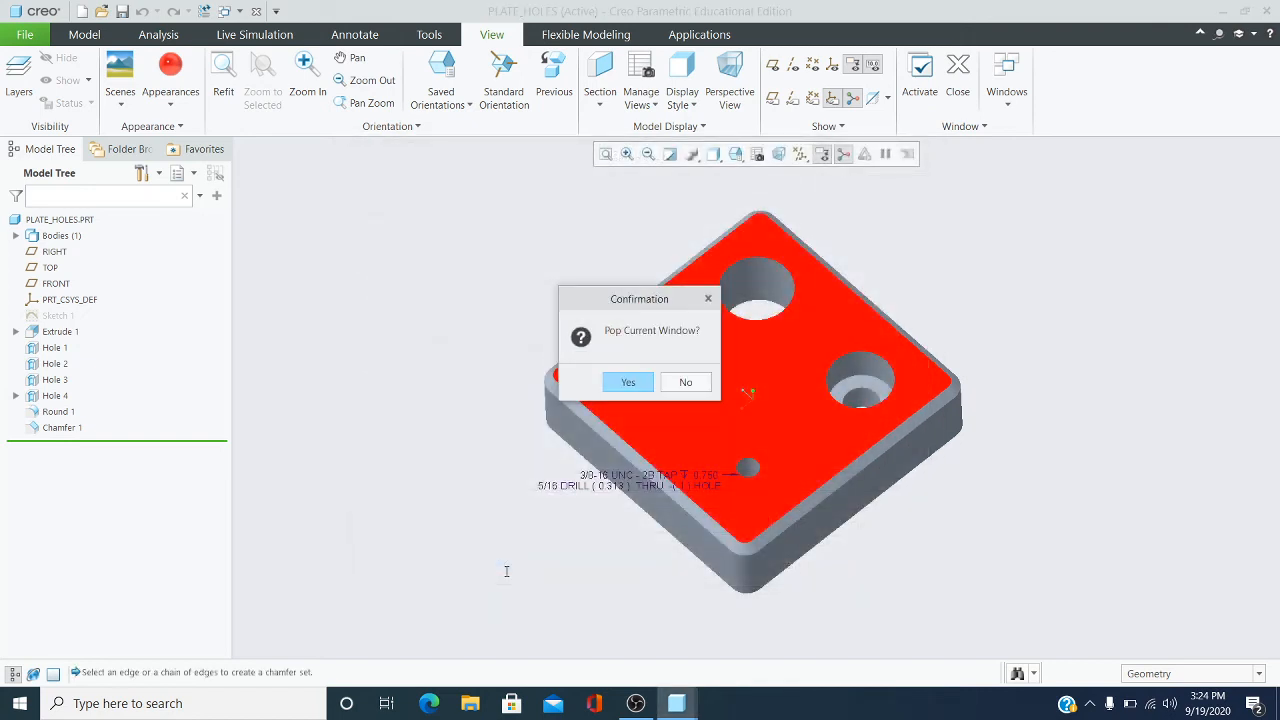
left_click(628, 383)
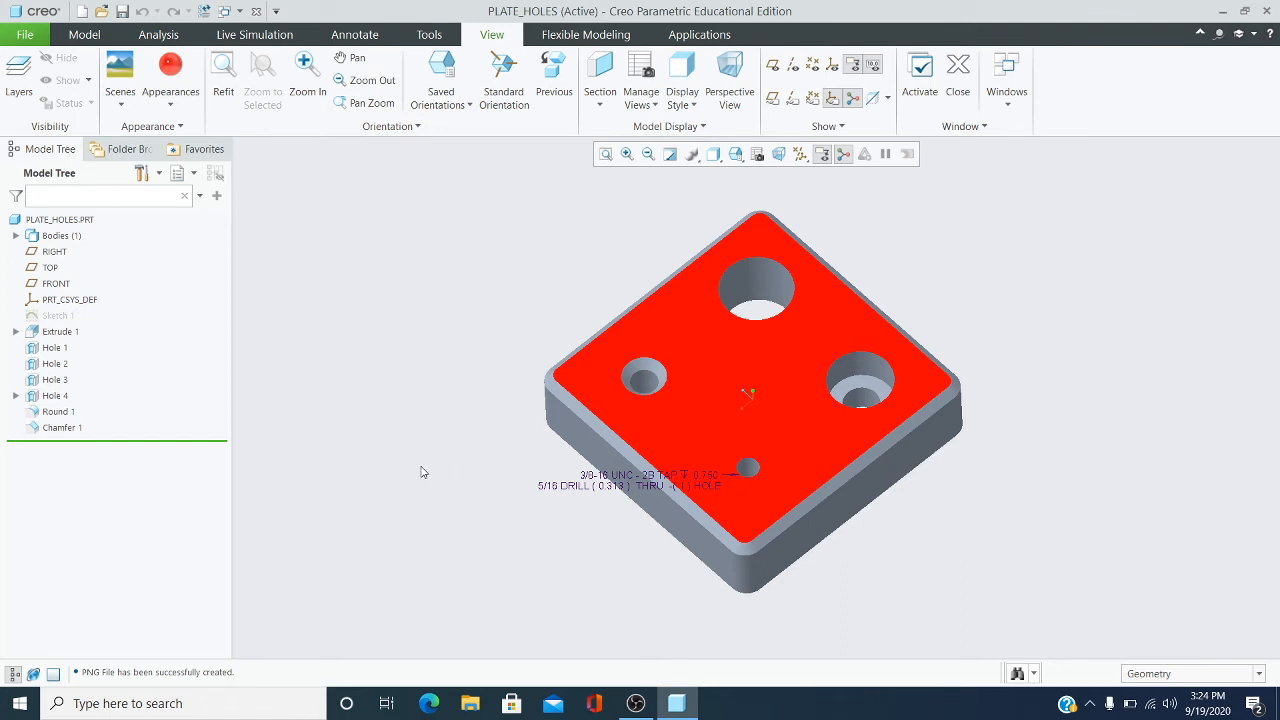
left_click(467, 710)
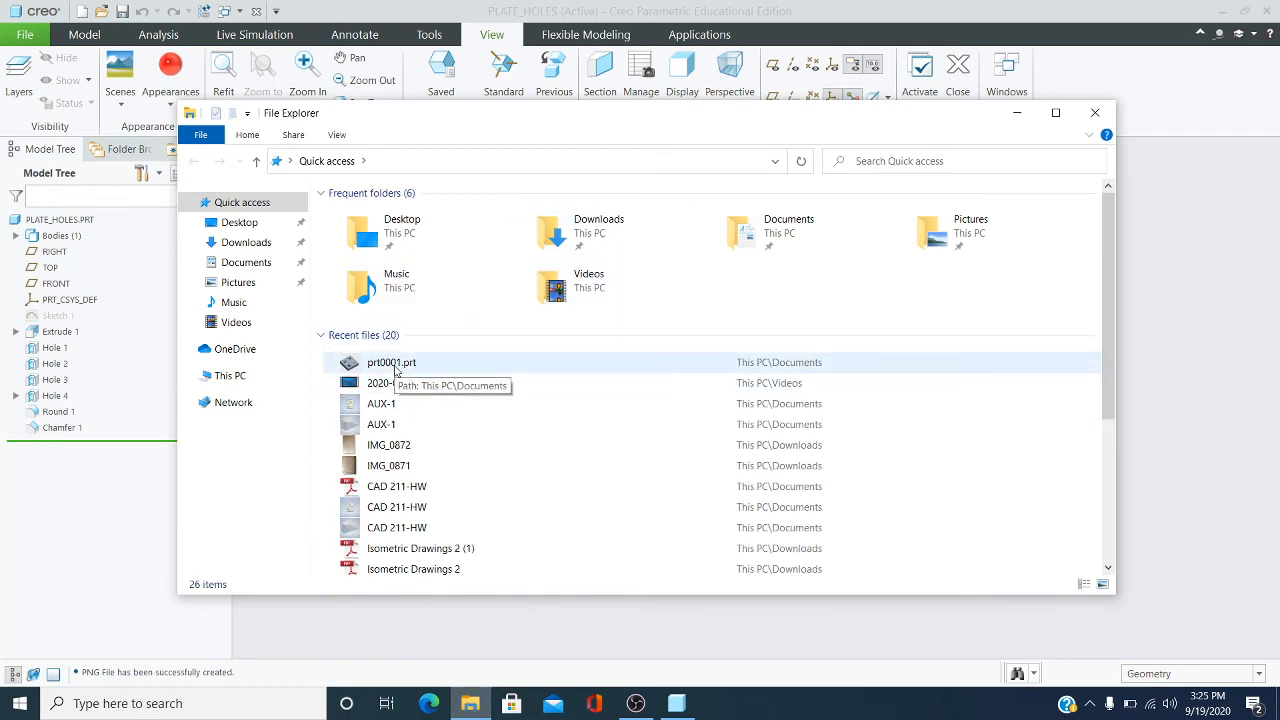
left_click(1095, 112)
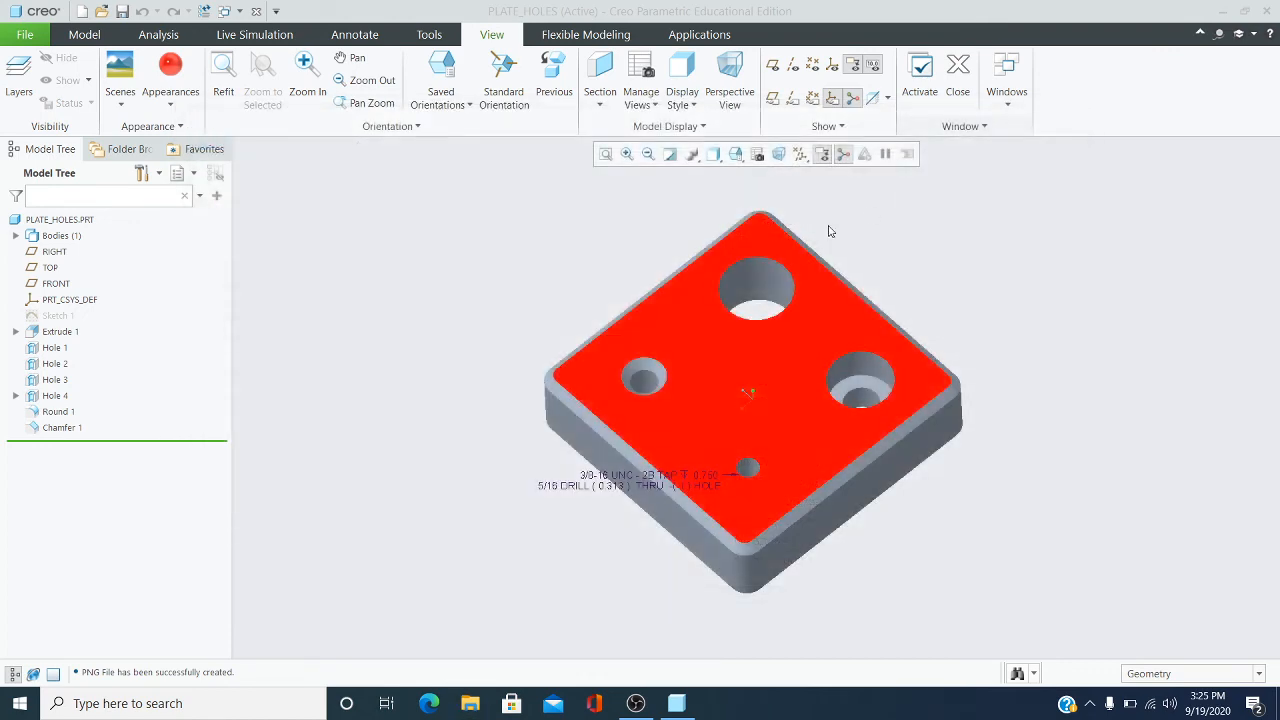
- Save a copy of the part as a PNG (Snapshot) named plate_holes, overwriting the existing file and declining to pop the current window
left_click(25, 36)
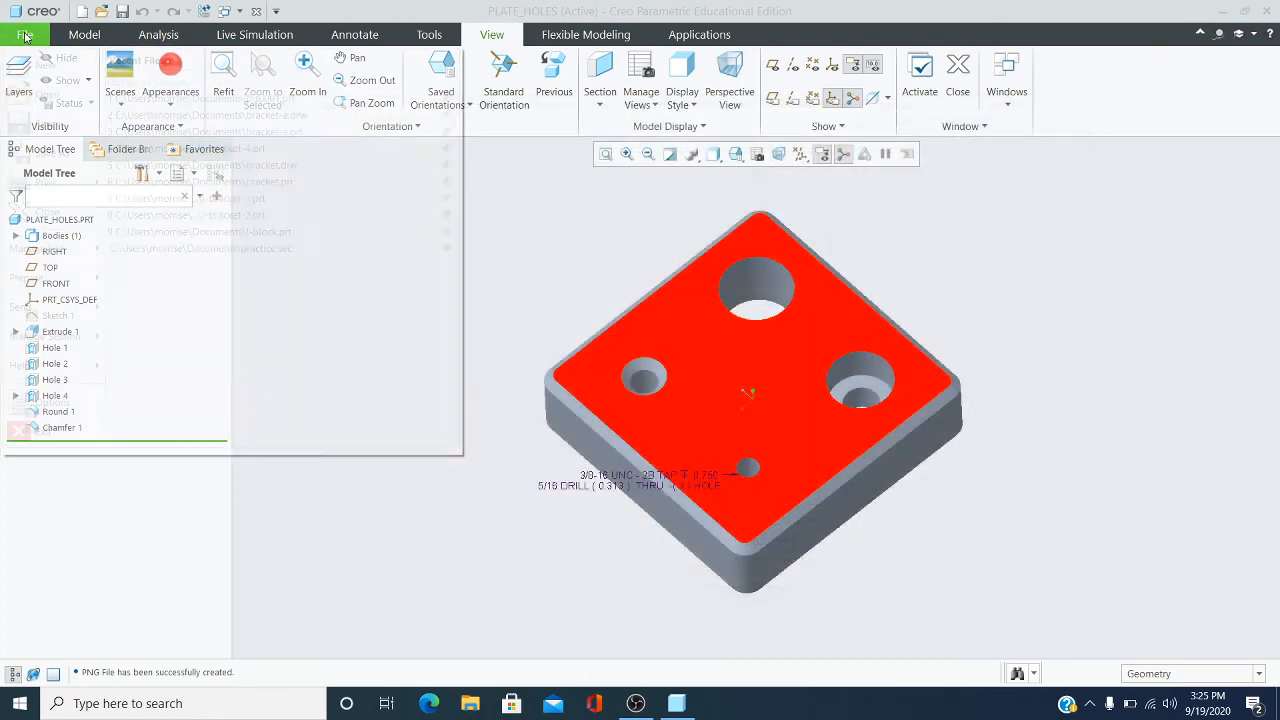
mouse_move(35, 152)
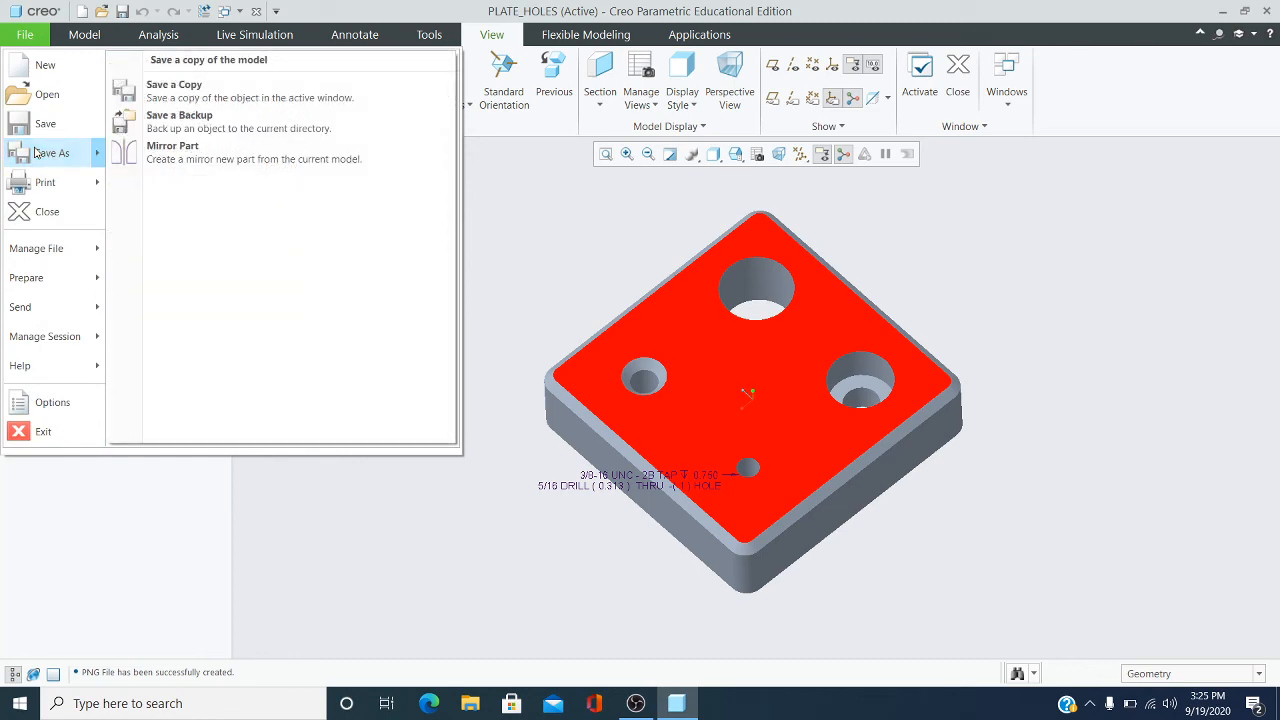
left_click(174, 90)
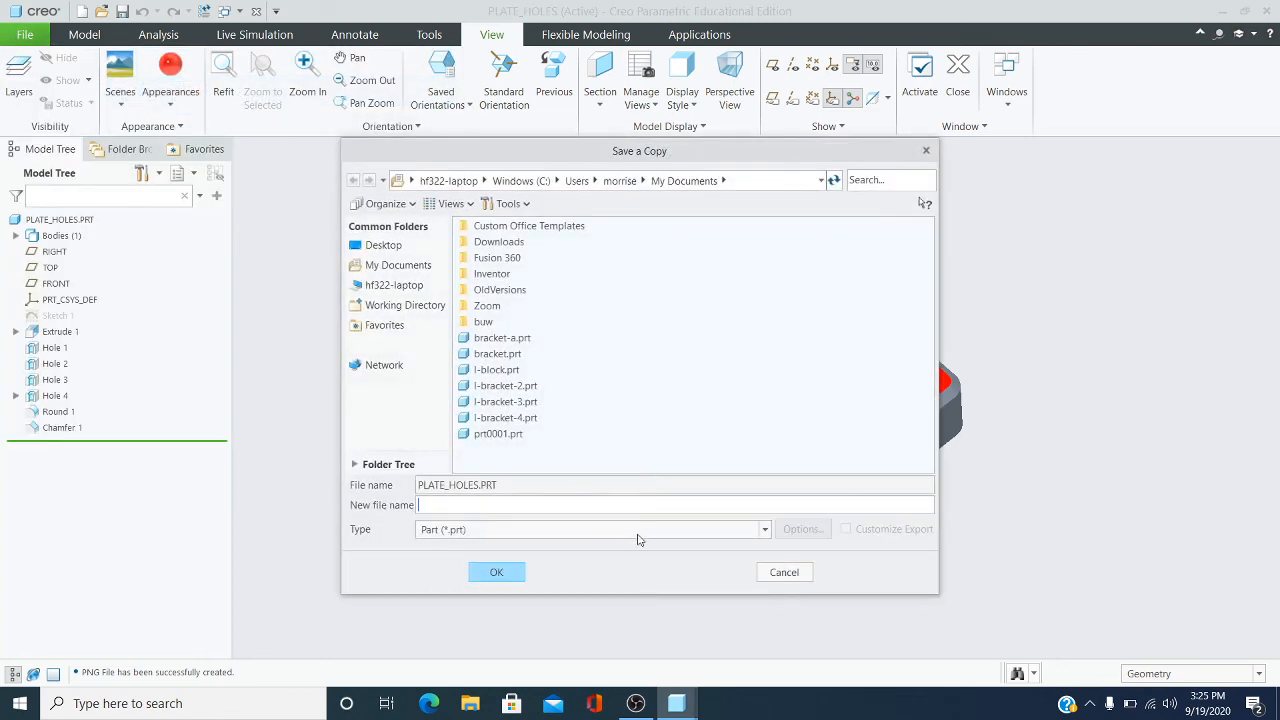
left_click(765, 529)
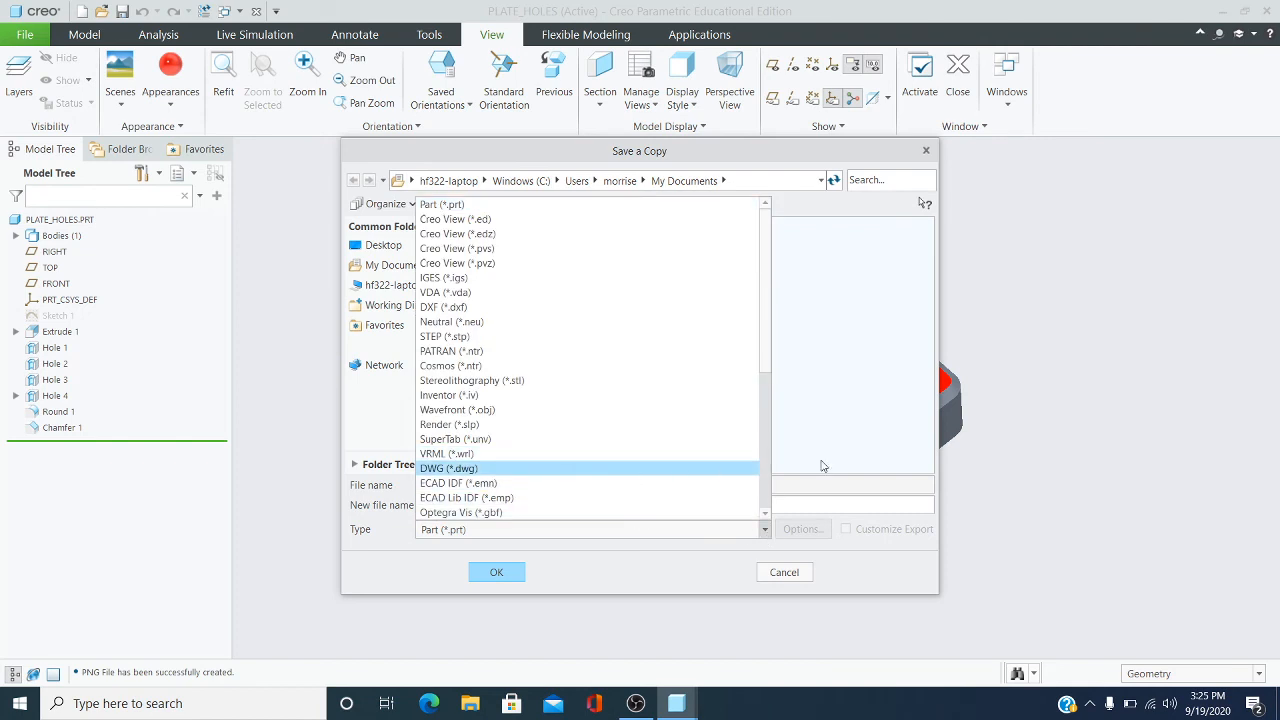
left_click(768, 455)
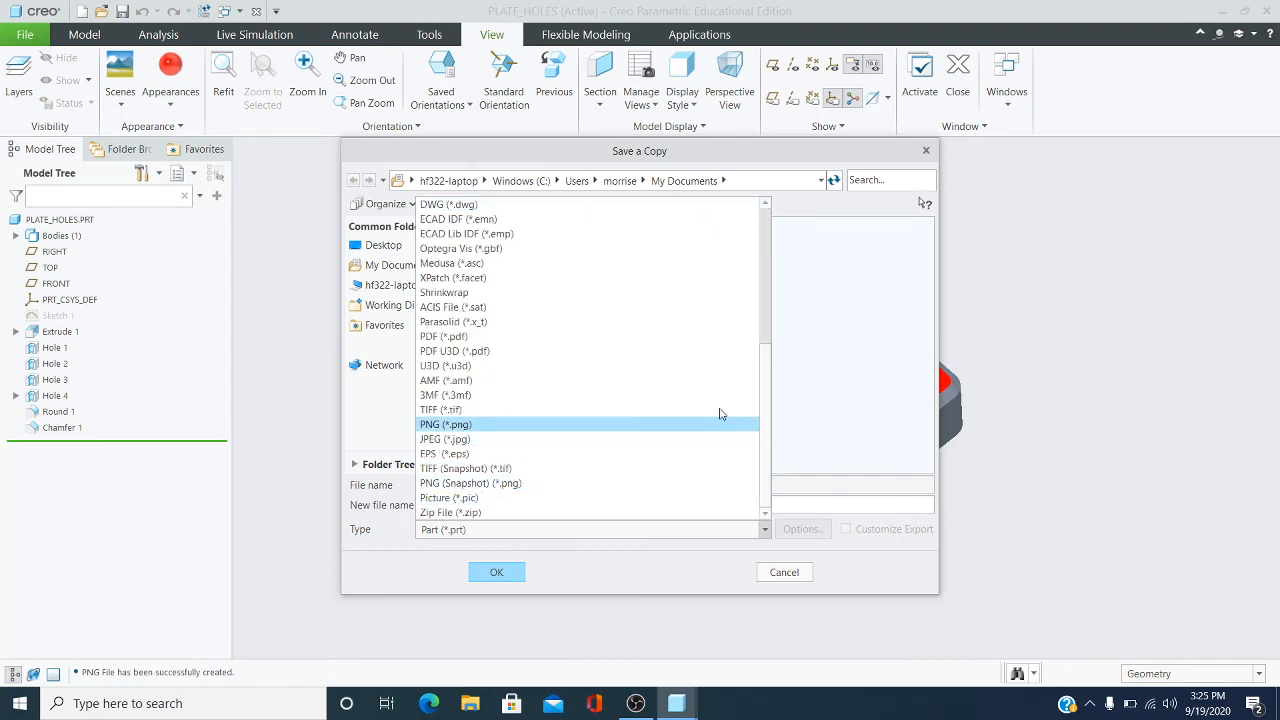
left_click(483, 484)
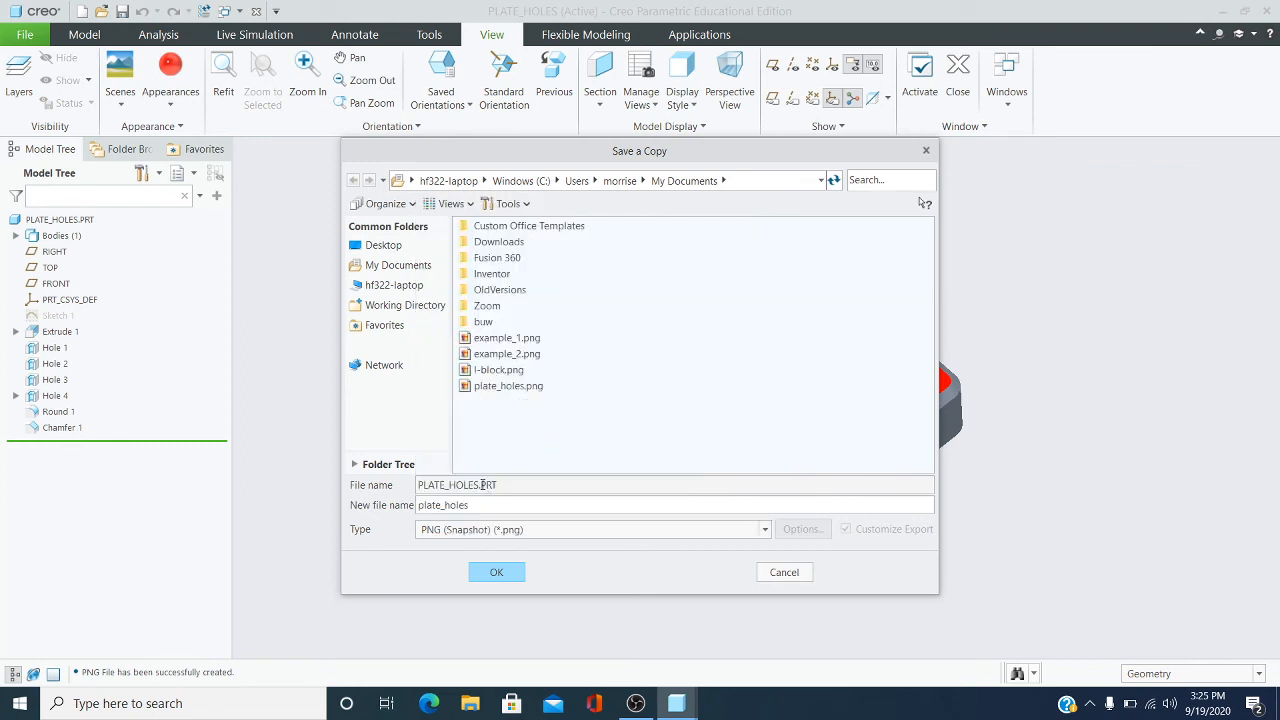
left_click(508, 580)
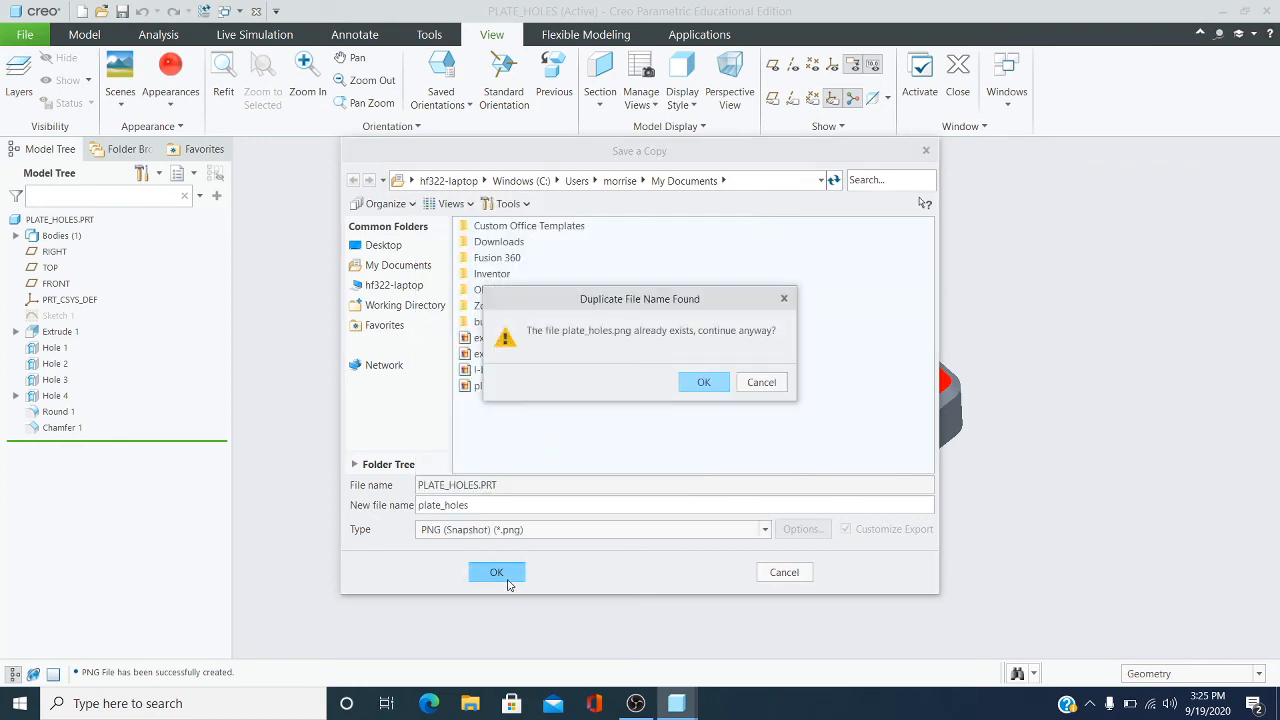
left_click(703, 383)
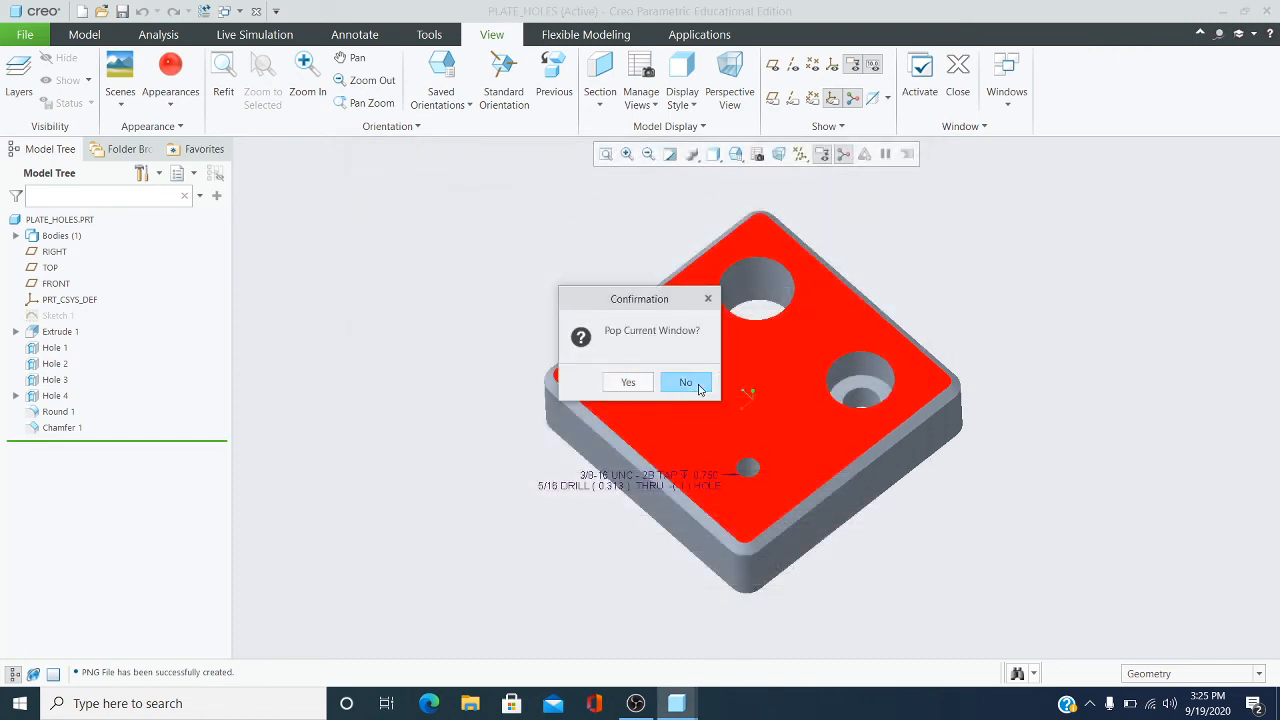
left_click(698, 383)
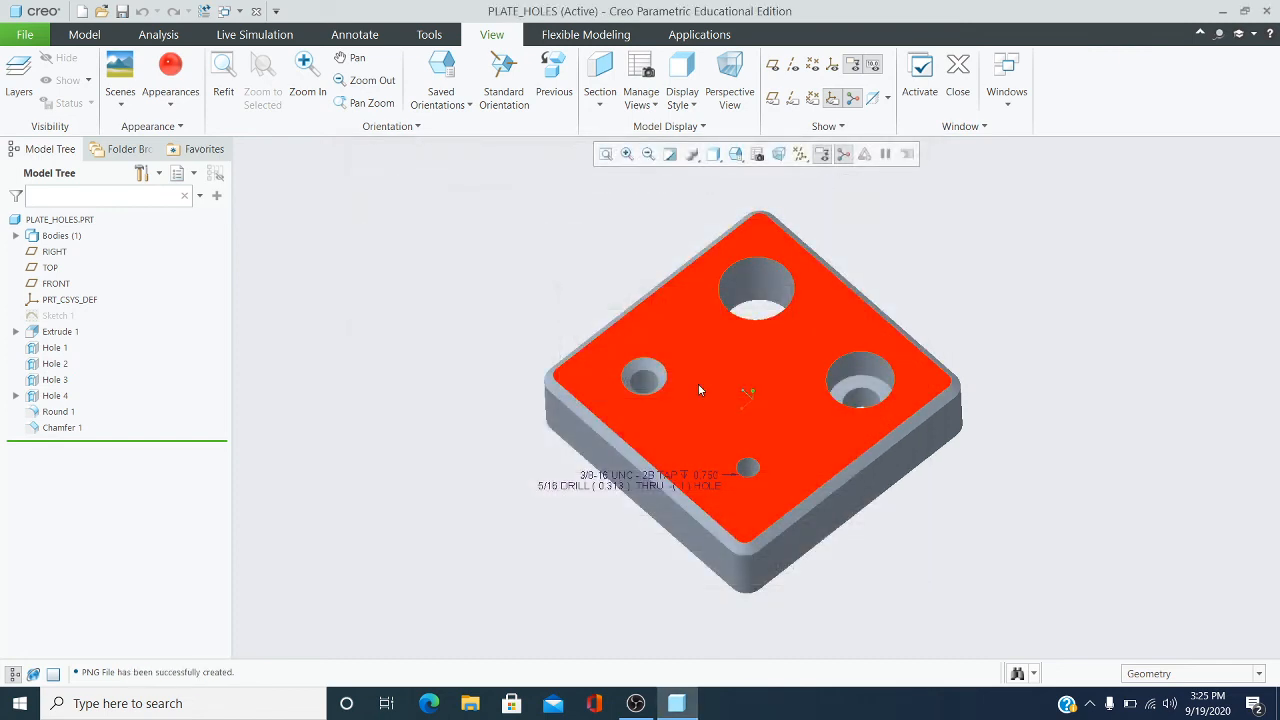
- Look for the exported plate_holes image in the Downloads folder using File Explorer, and close the folder window
left_click(467, 705)
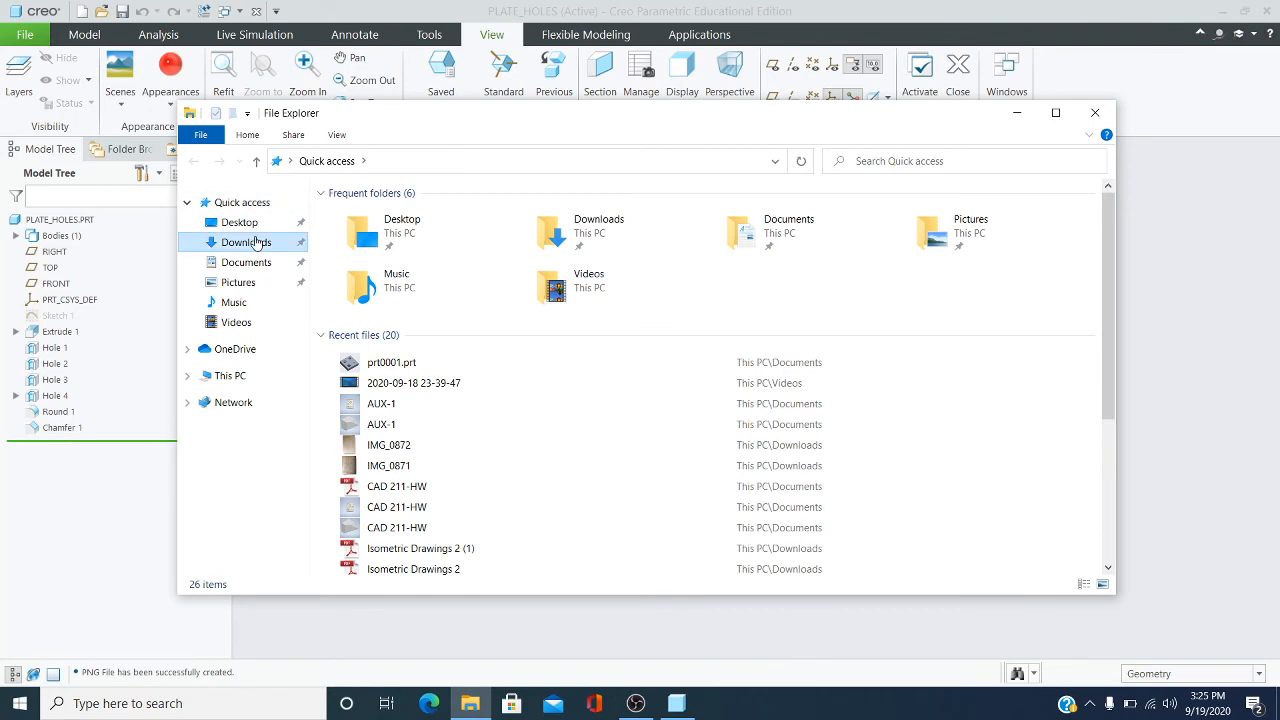
left_click(257, 243)
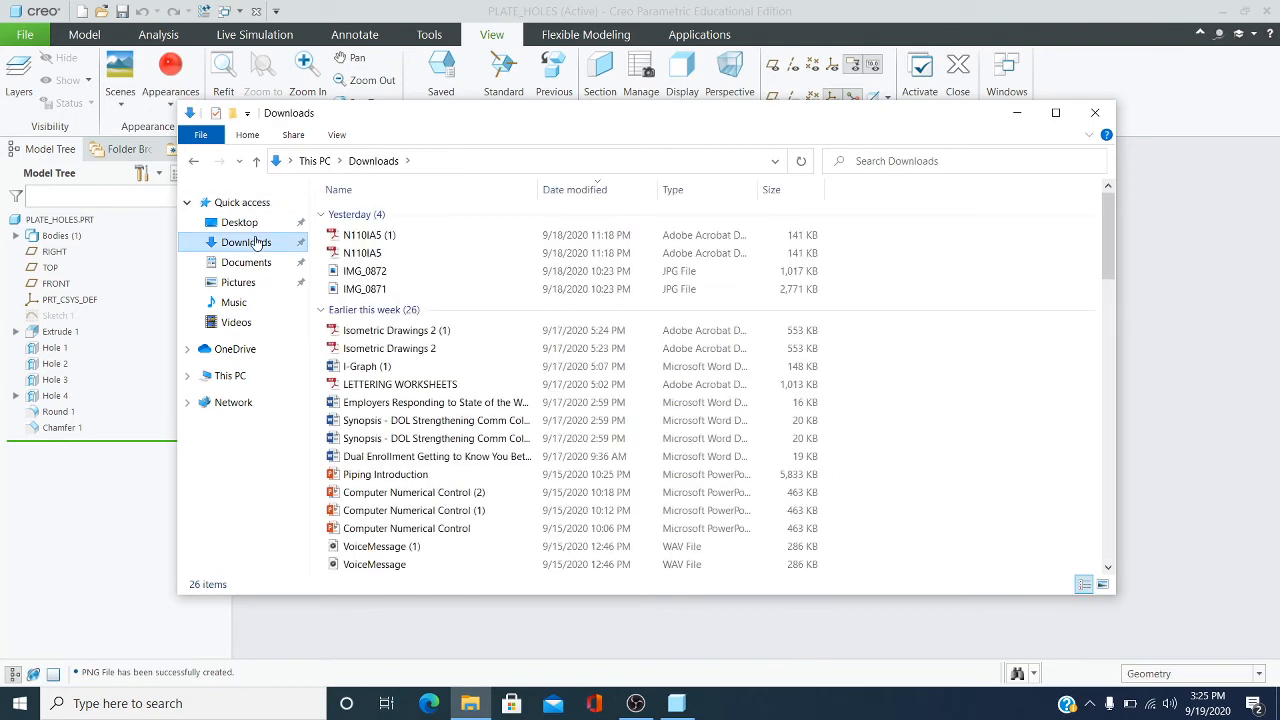
mouse_move(1108, 235)
left_mouse_down()
mouse_move(1108, 561)
mouse_move(1108, 215)
left_mouse_up()
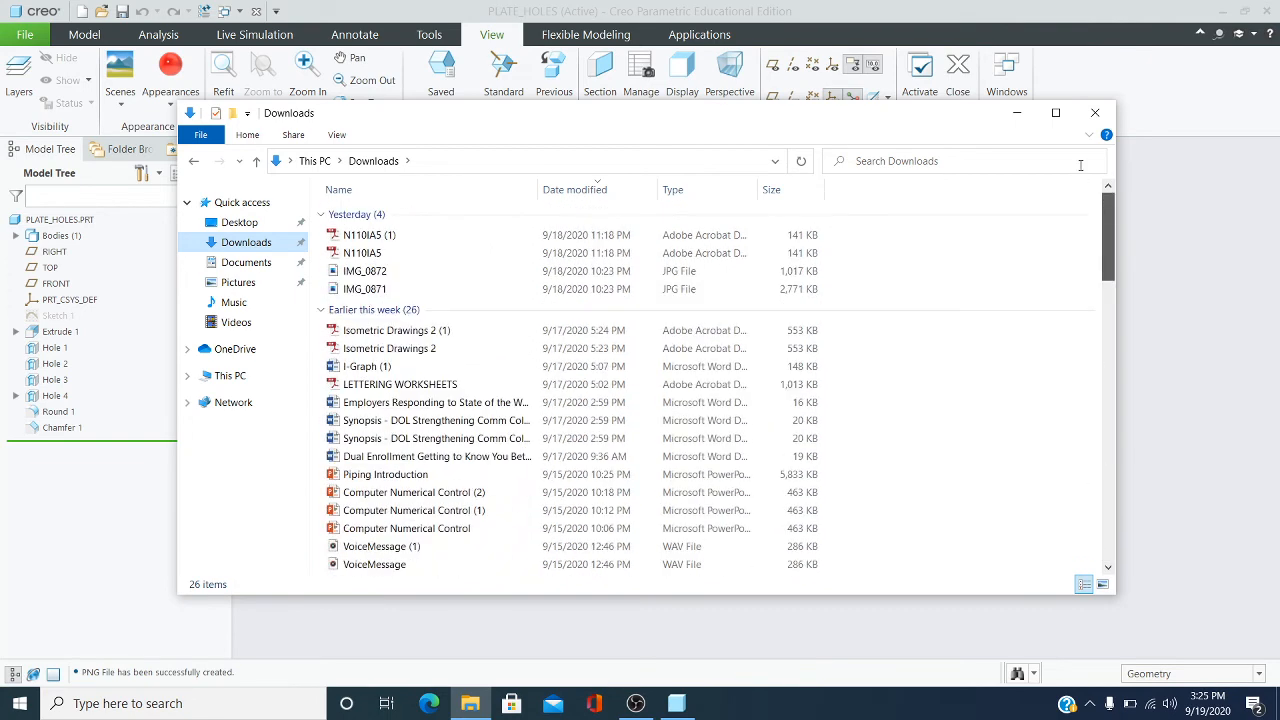
left_click(1095, 112)
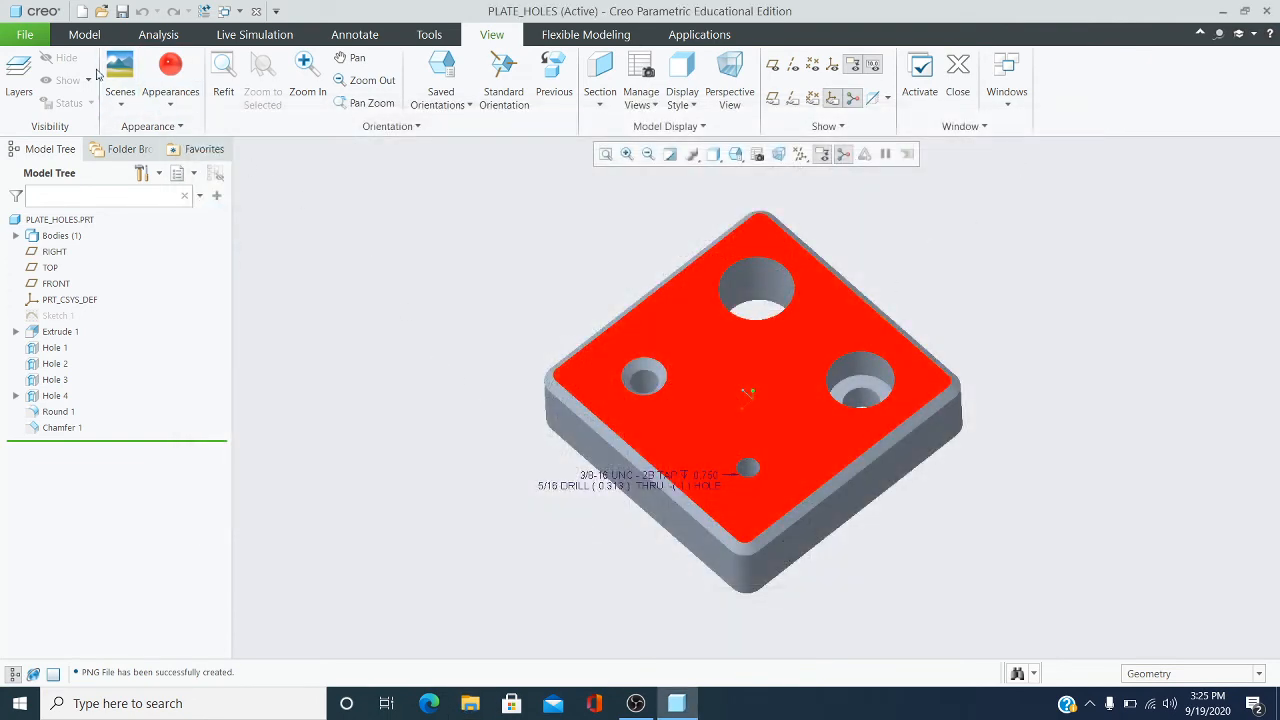
- Export the part again to My Documents as plate_holes in PNG (Snapshot) format, replacing the duplicate file and keeping the current window
left_click(25, 36)
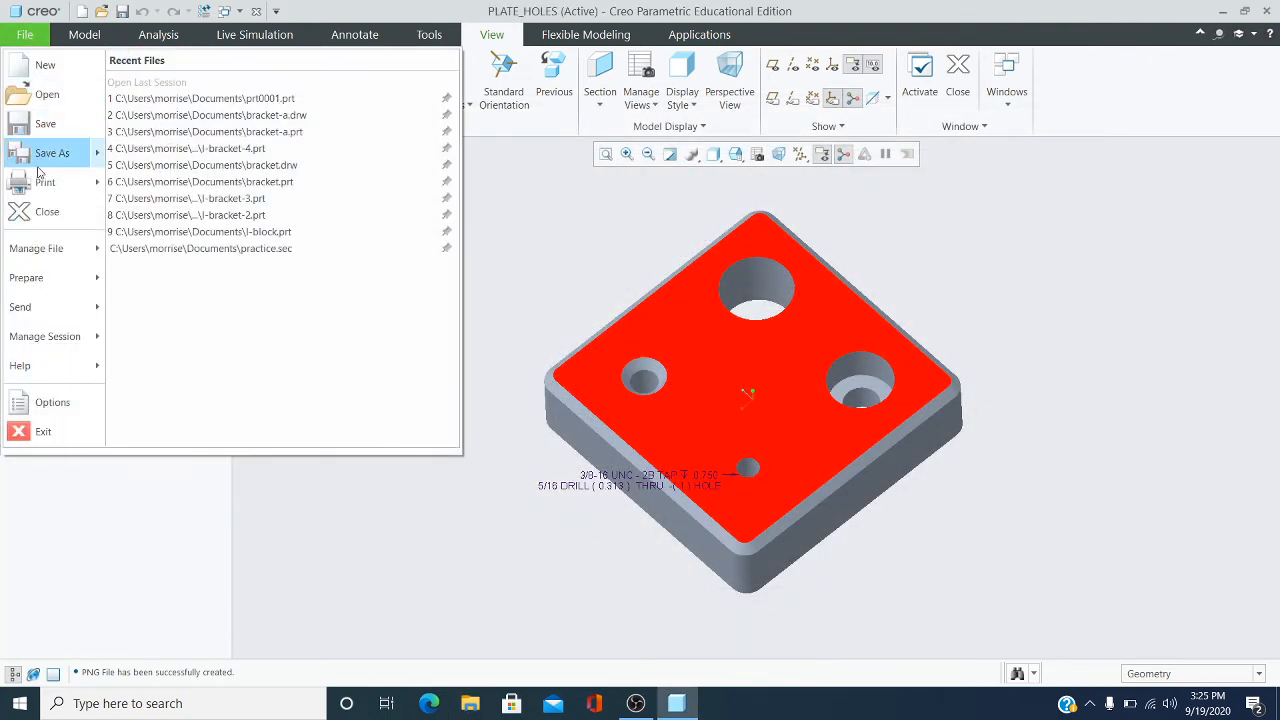
mouse_move(42, 158)
left_click(175, 90)
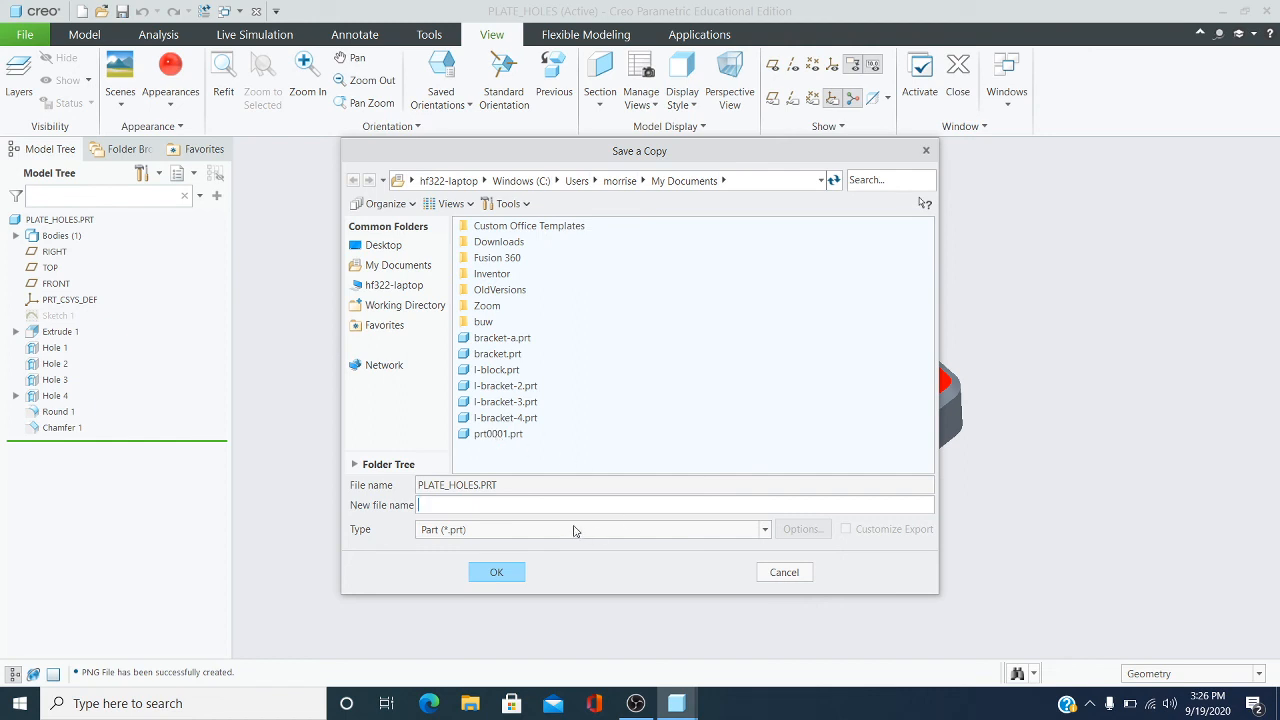
left_click(765, 530)
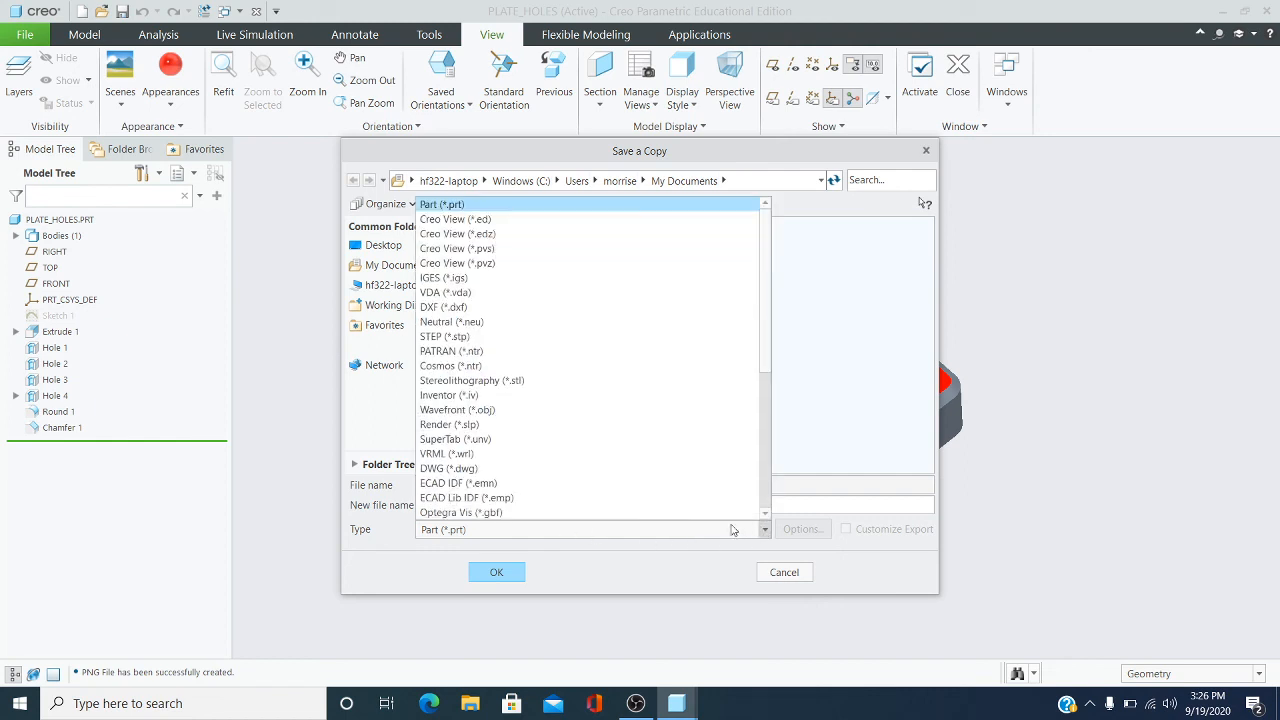
left_click(768, 458)
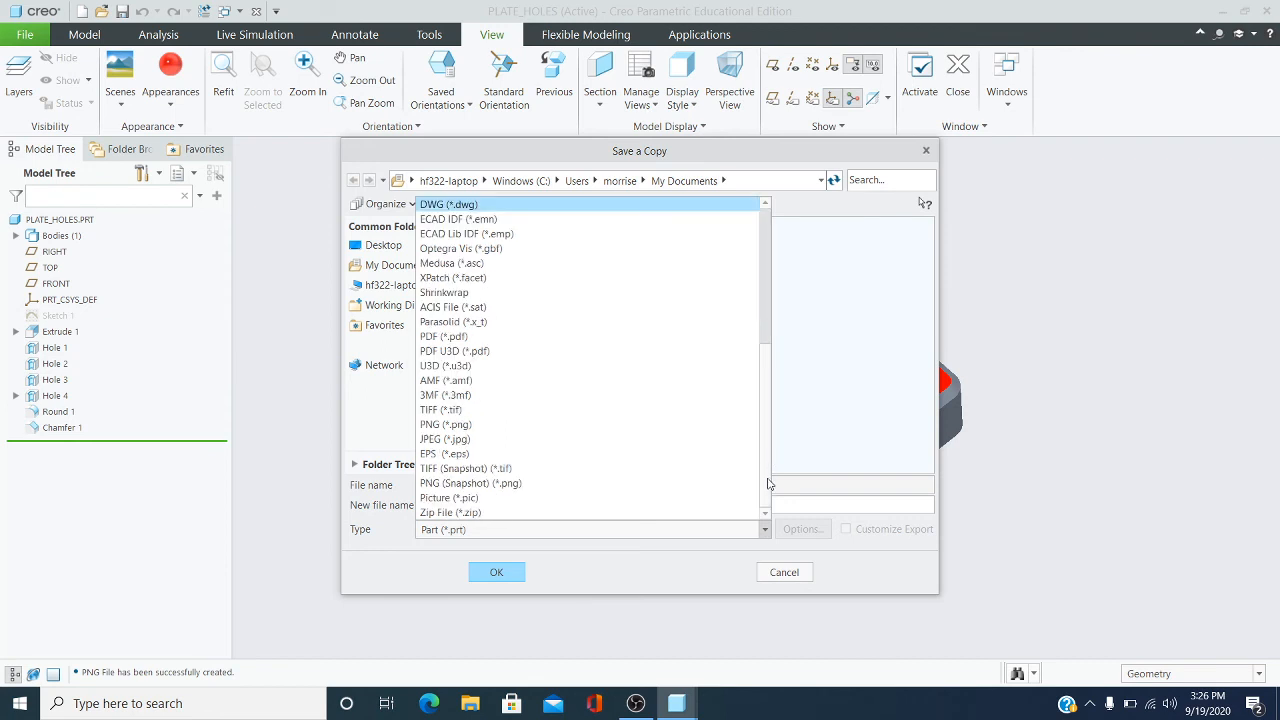
left_click(576, 484)
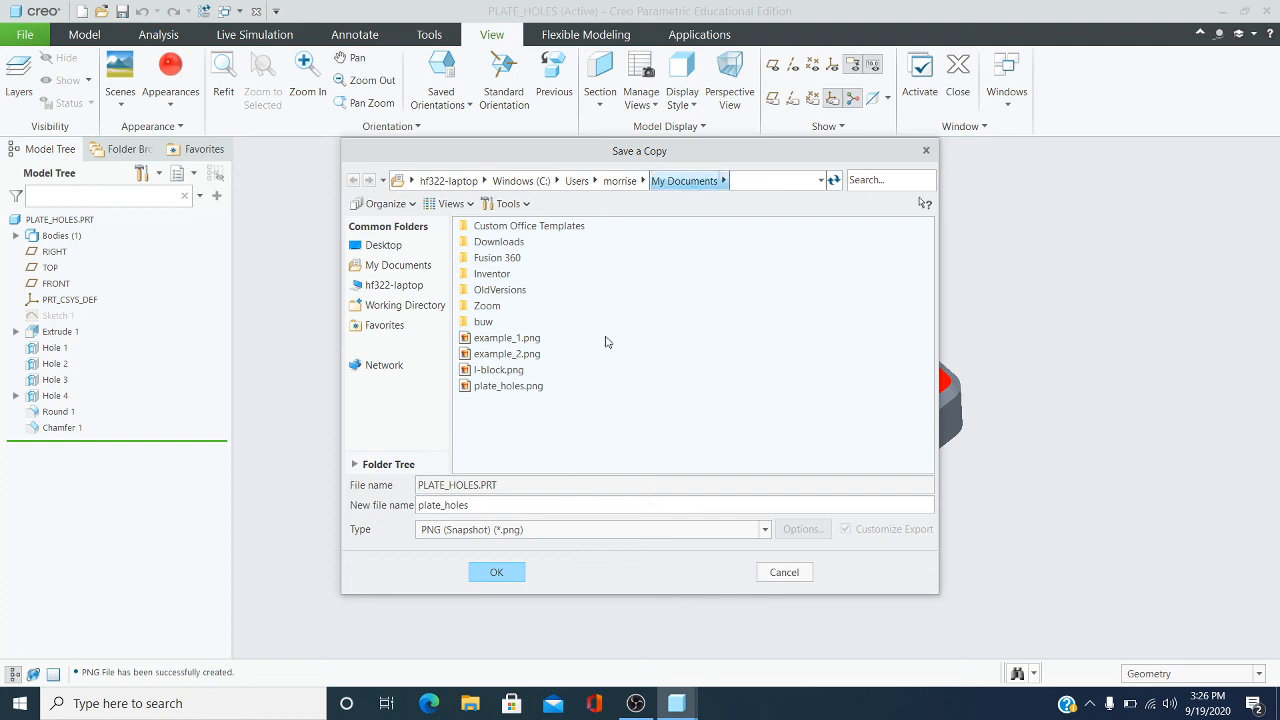
left_click(497, 573)
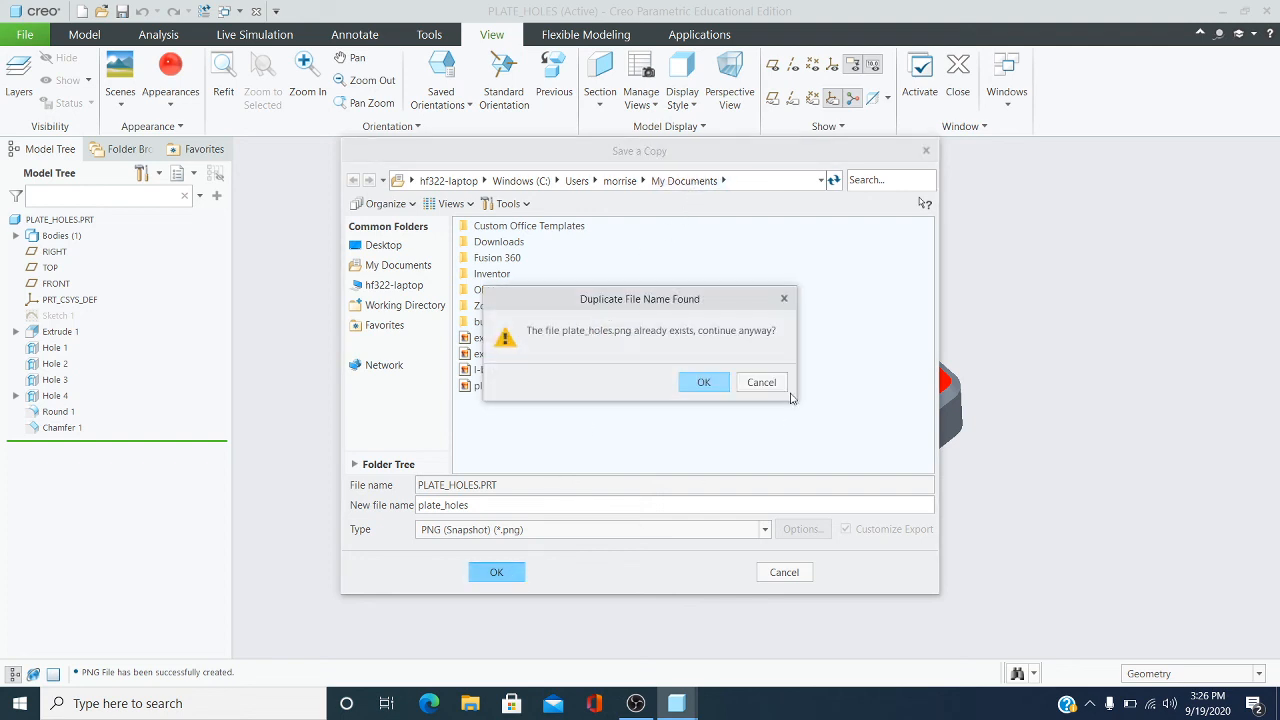
left_click(706, 383)
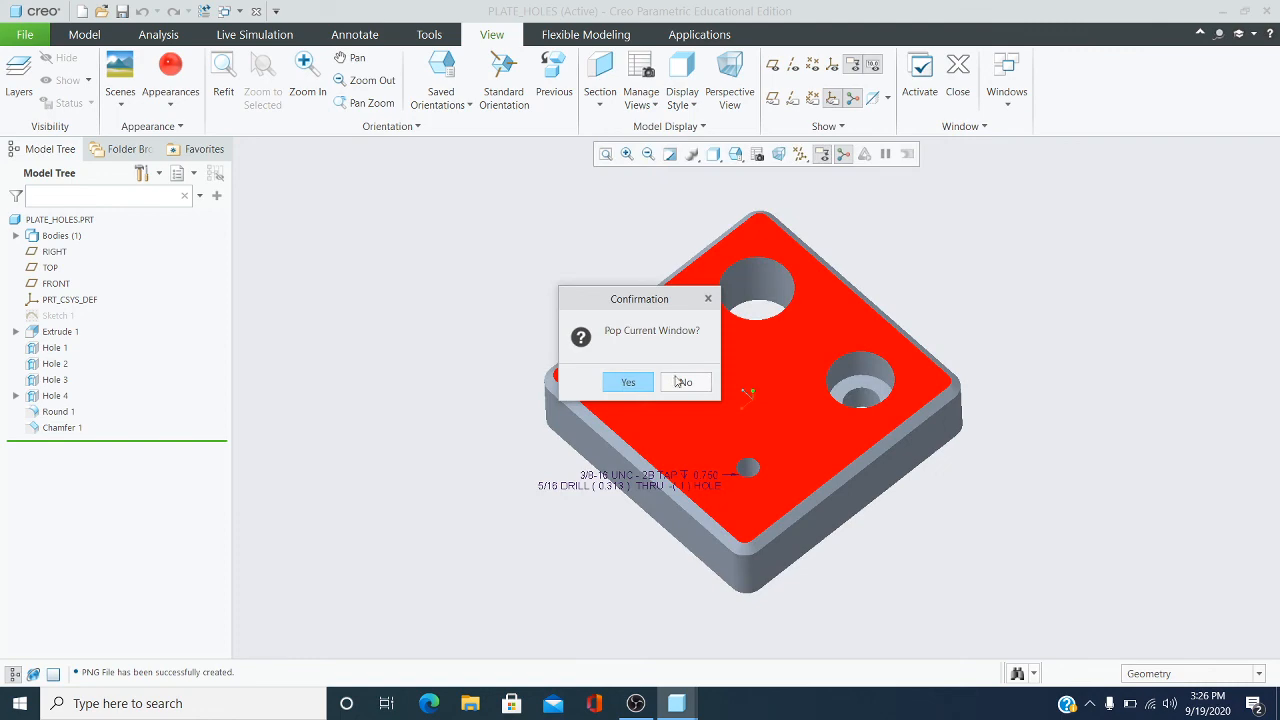
left_click(700, 390)
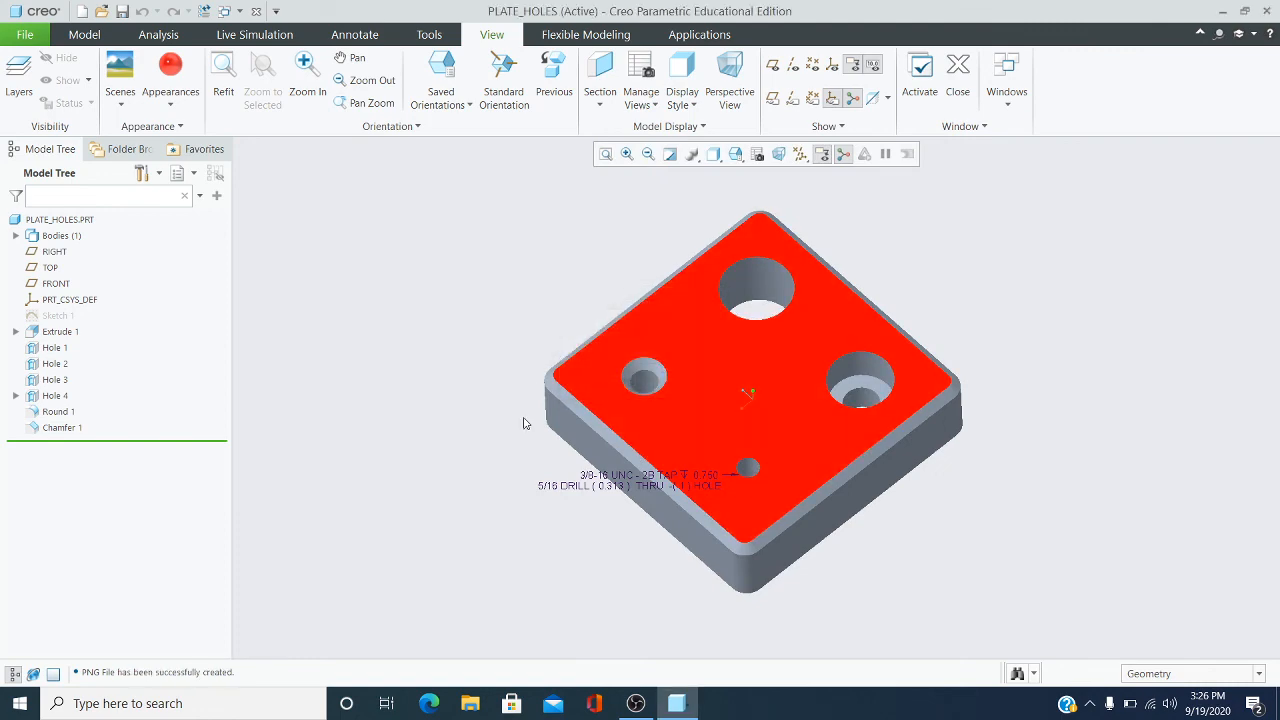
- Open the plate_holes PNG from the Documents folder in File Explorer to inspect the image, and close both the viewer and the folder
left_click(470, 704)
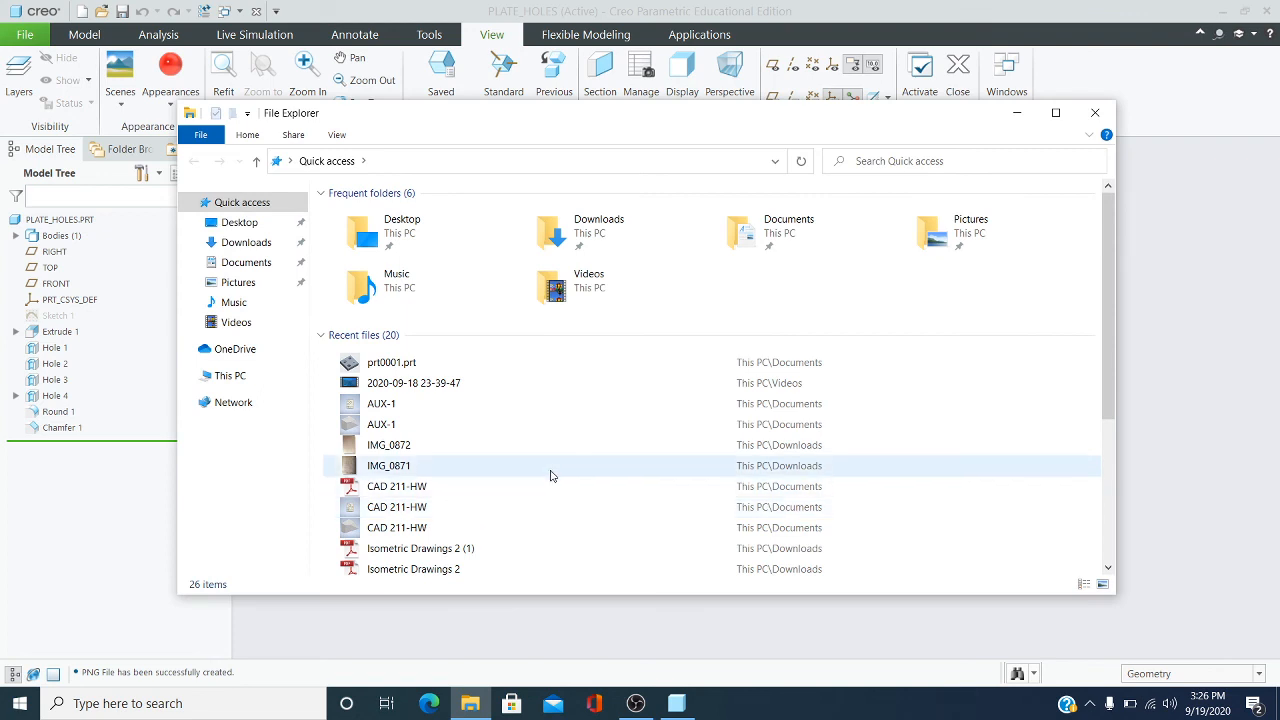
left_click(246, 262)
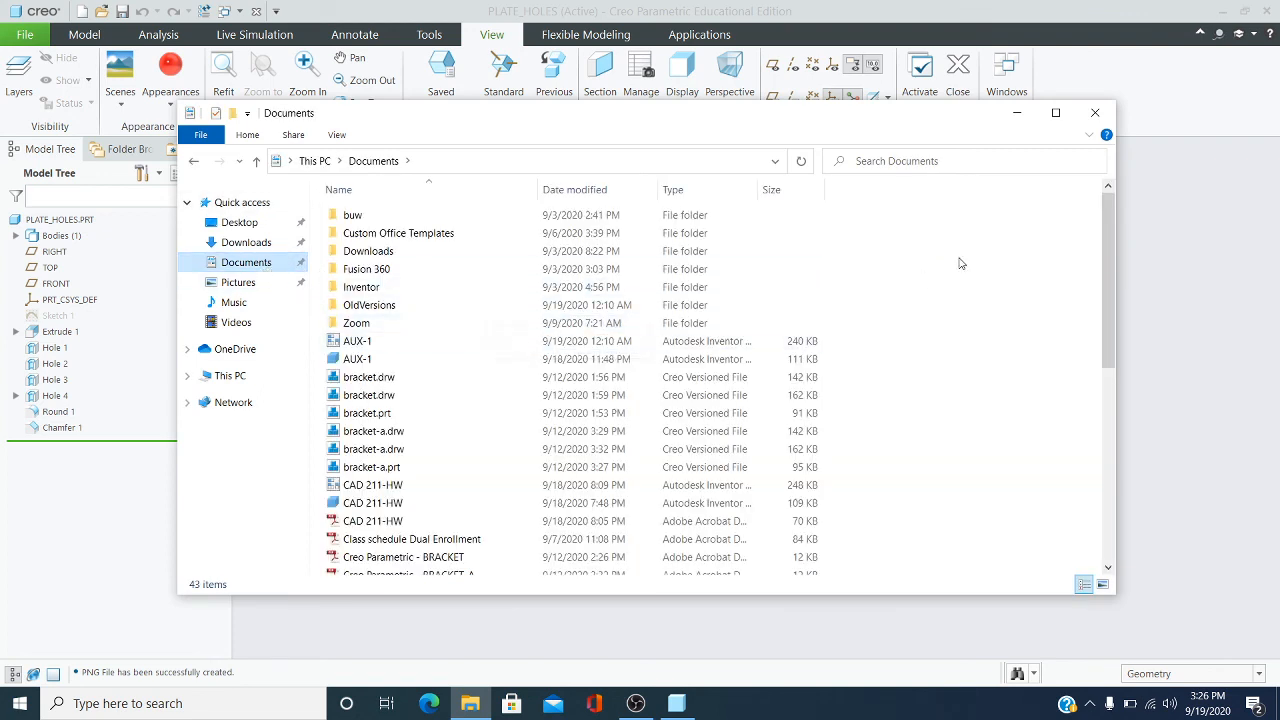
left_click_drag(1103, 285, 1111, 470)
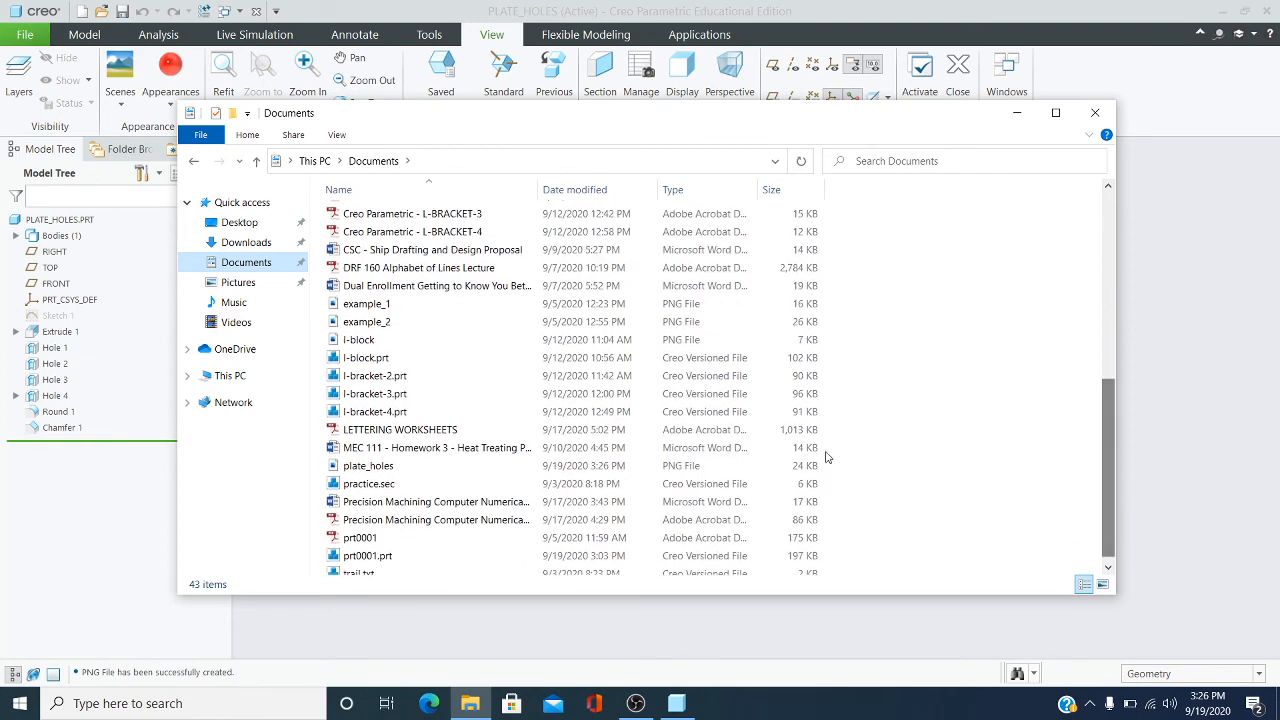
double_click(362, 468)
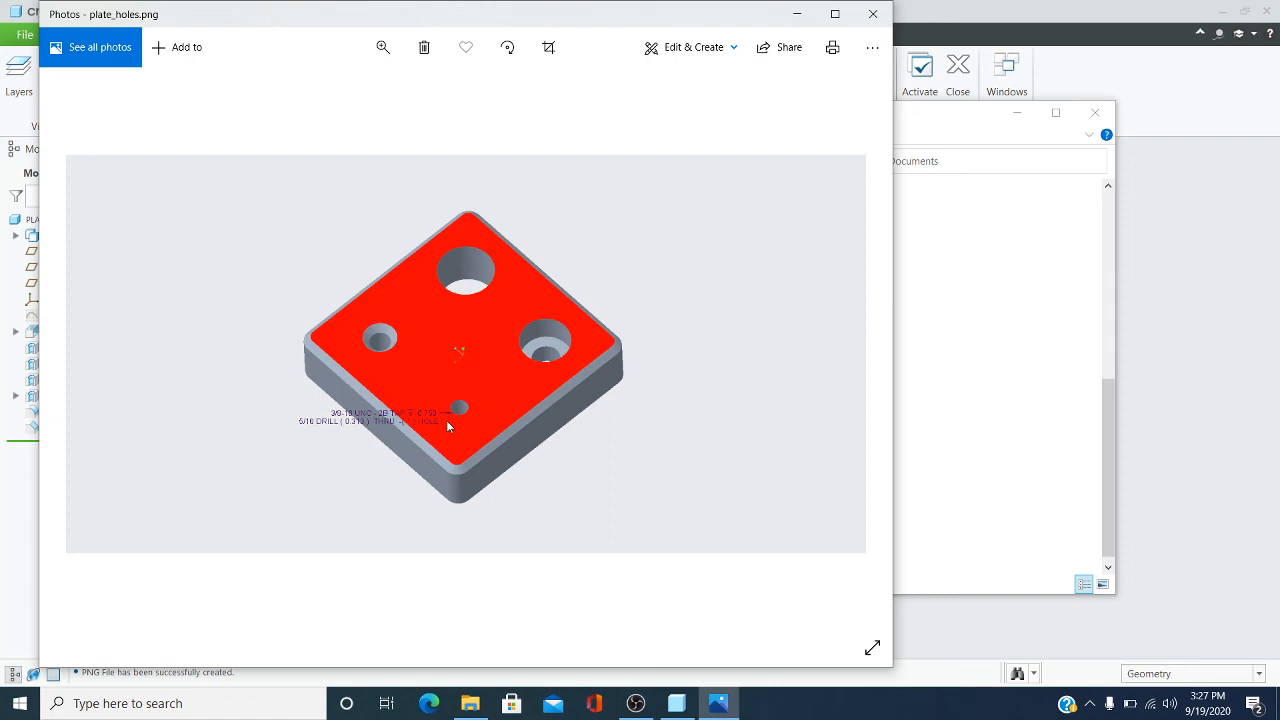
left_click(873, 15)
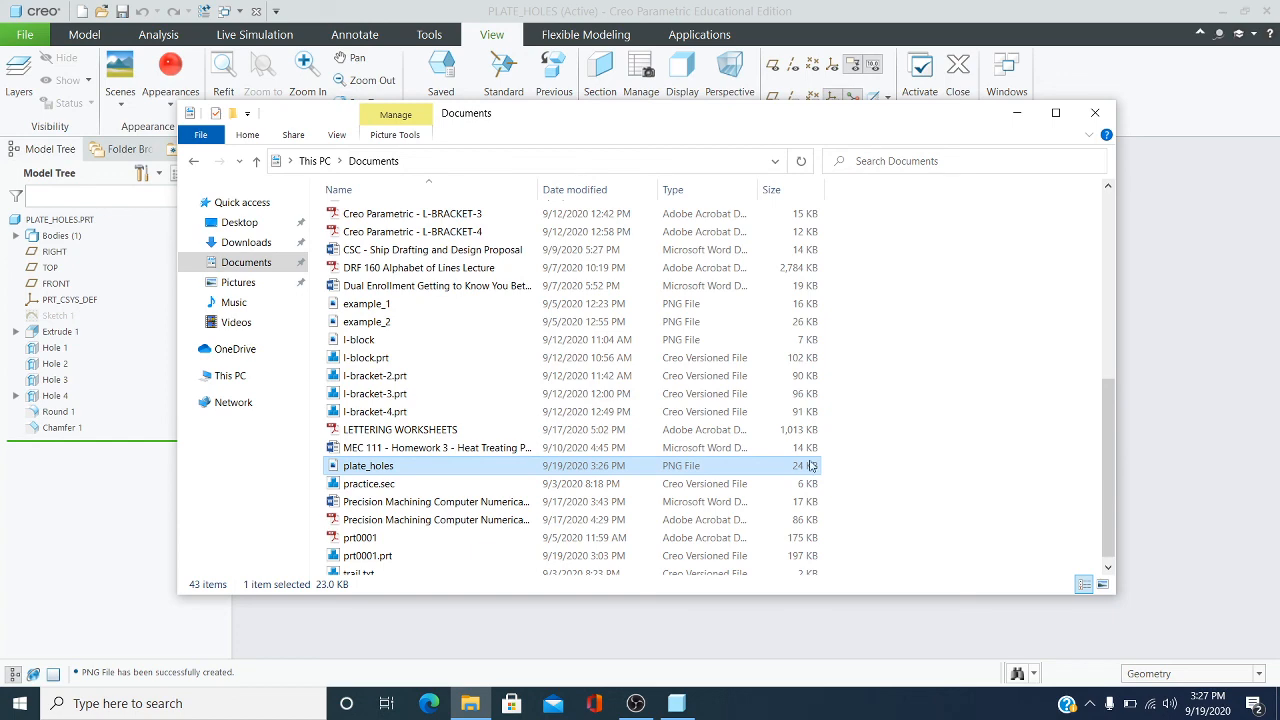
left_click(1095, 113)
- Save the PLATE_HOLES.PRT model itself to My Documents
left_click(24, 34)
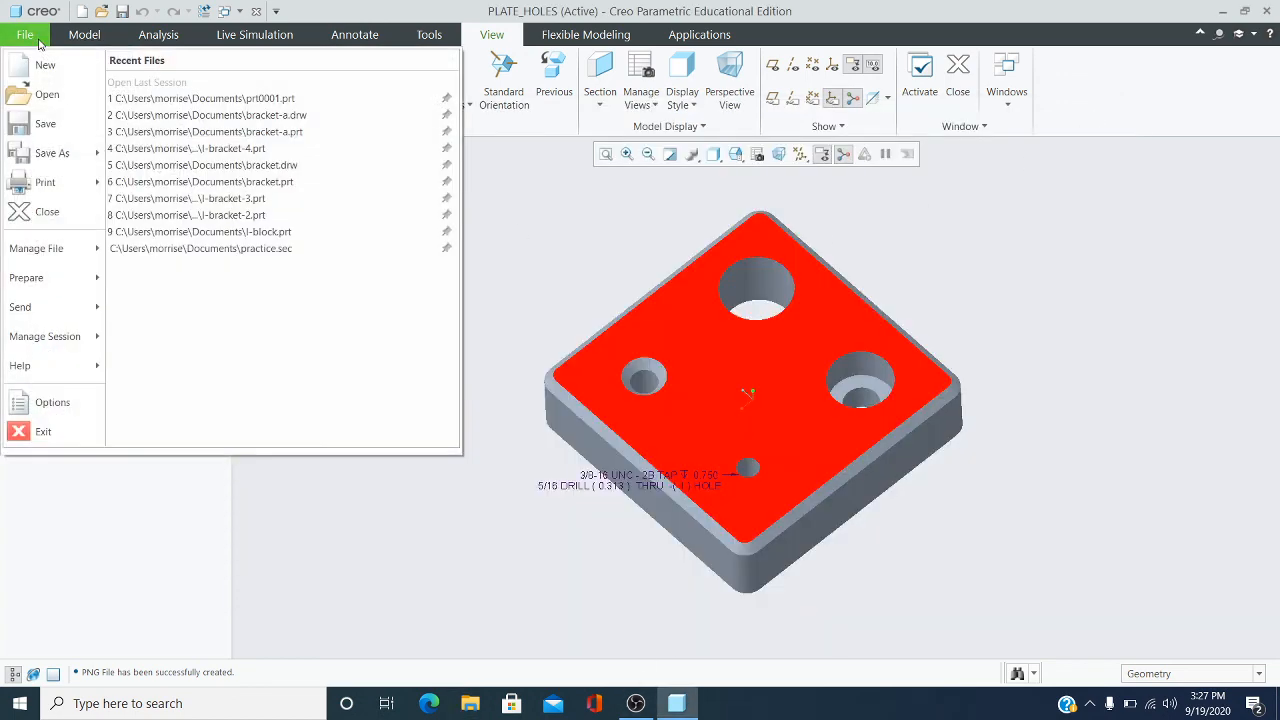
left_click(42, 121)
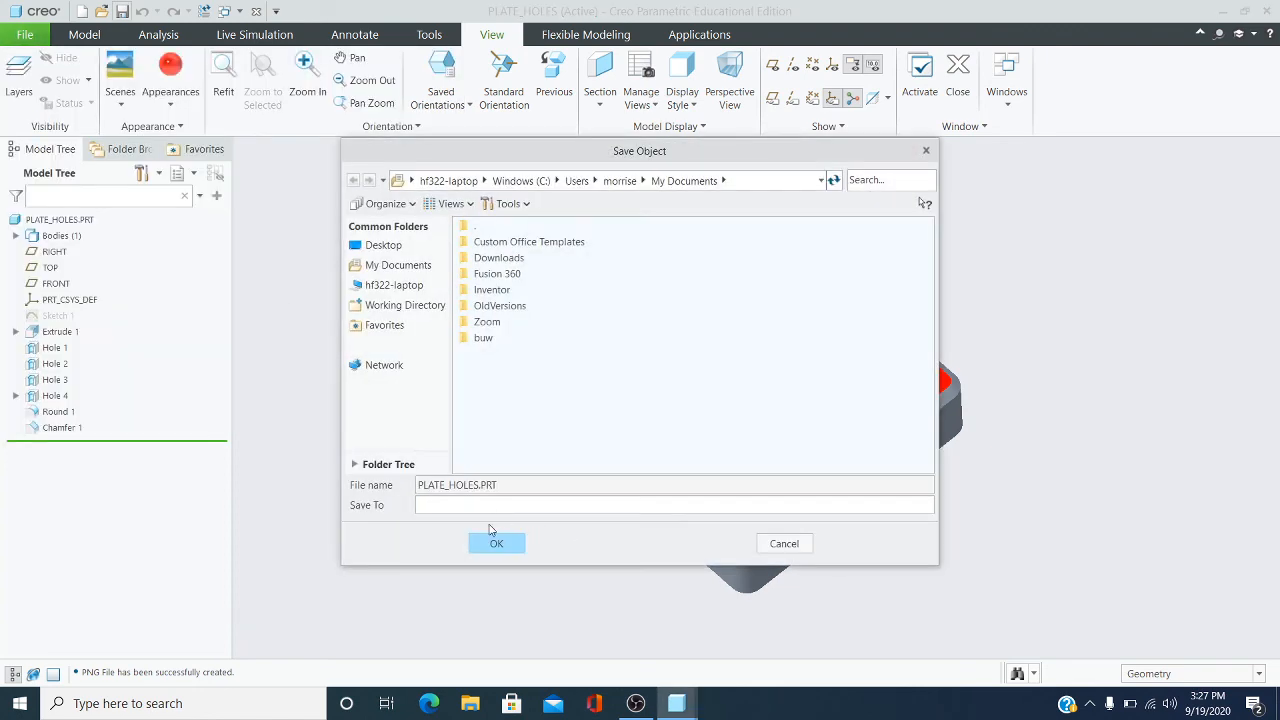
left_click(490, 546)
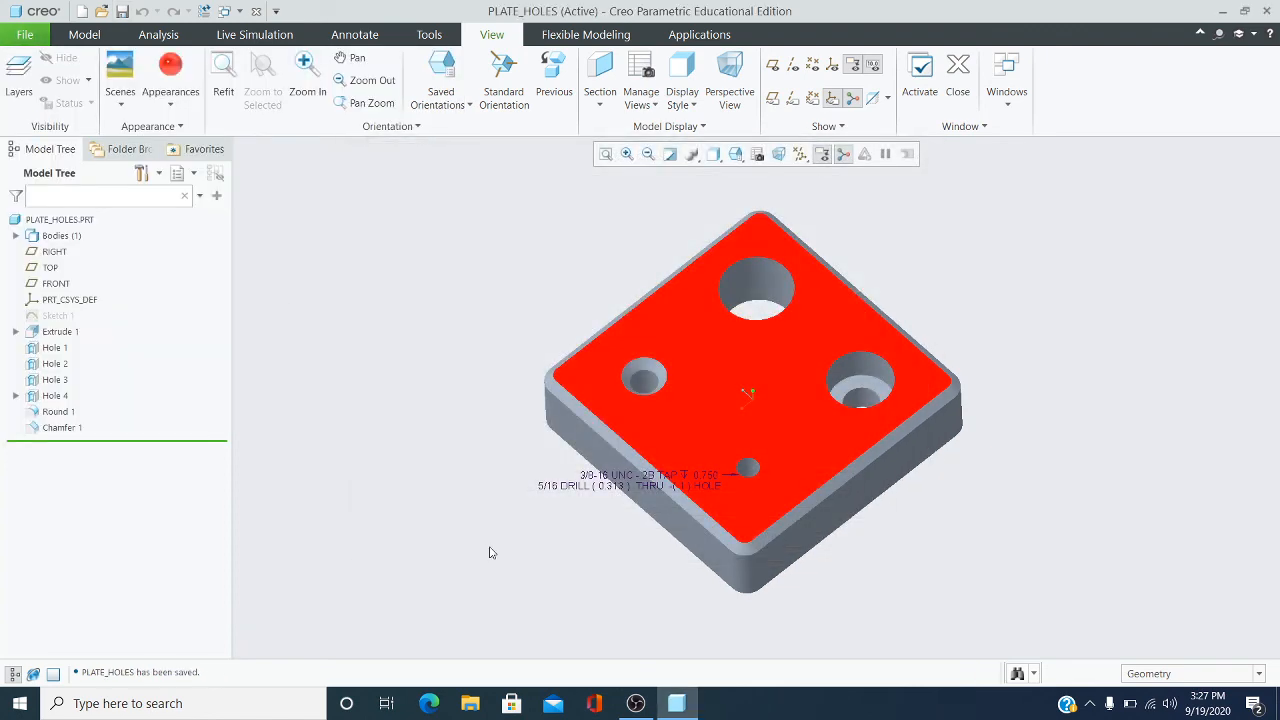
left_click(678, 704)
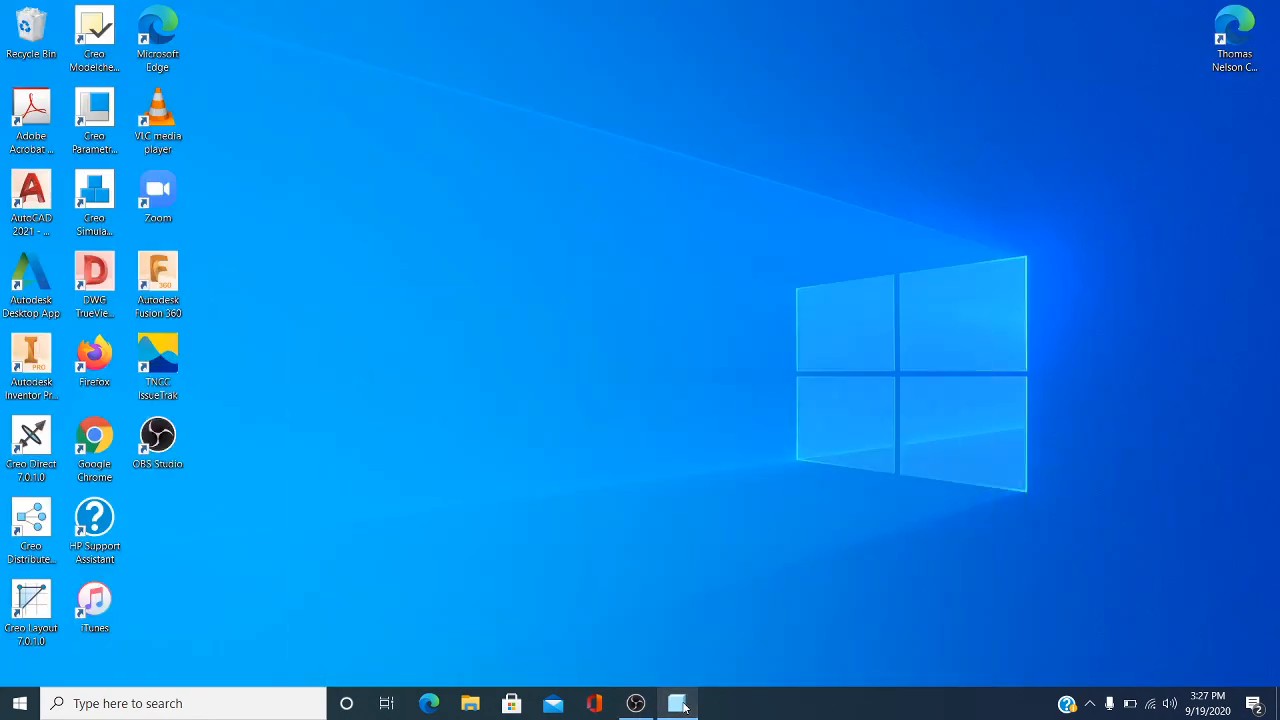
left_click(678, 704)
left_click(636, 704)
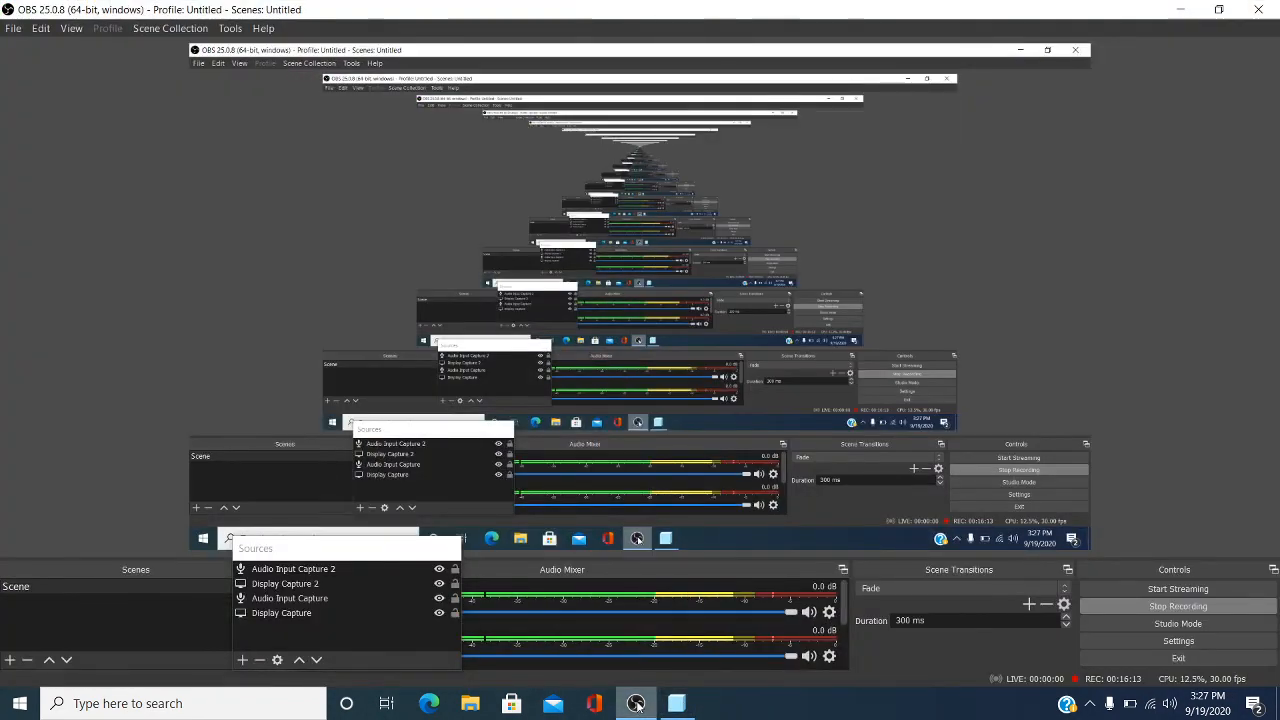